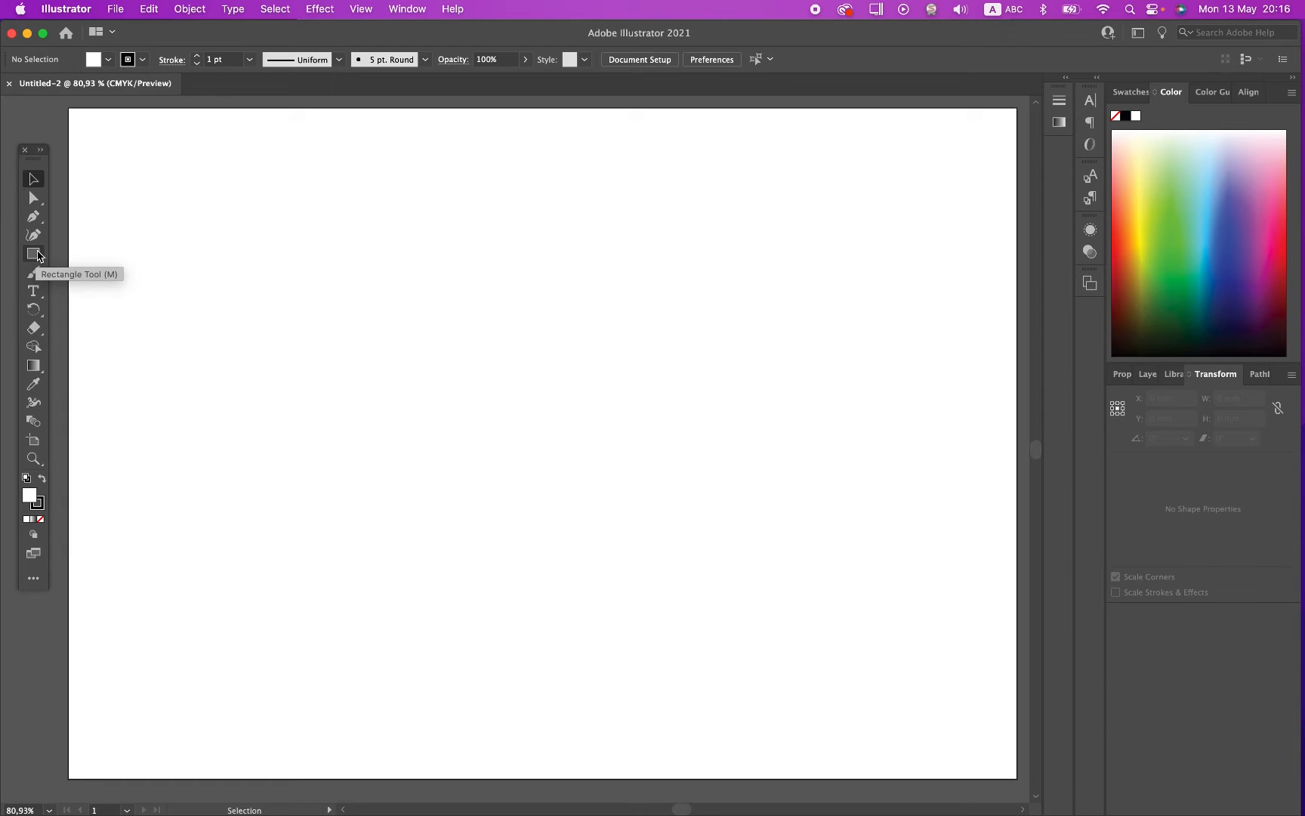
Step: Draw a tall rectangle about 34 mm wide and 83 mm high in the left half of the artboard
left_click(35, 255)
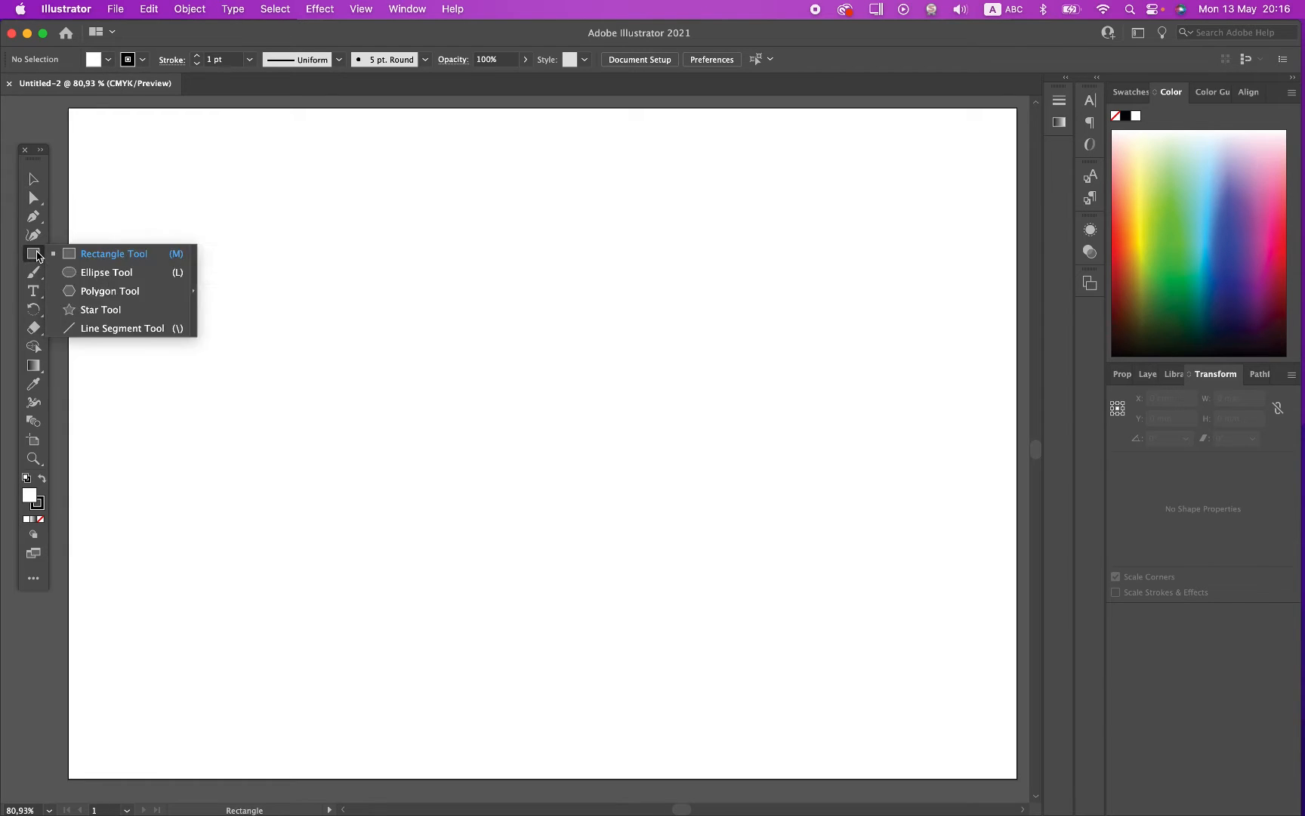
left_click(93, 252)
mouse_move(253, 229)
left_mouse_down()
mouse_move(302, 413)
mouse_move(362, 495)
left_mouse_up()
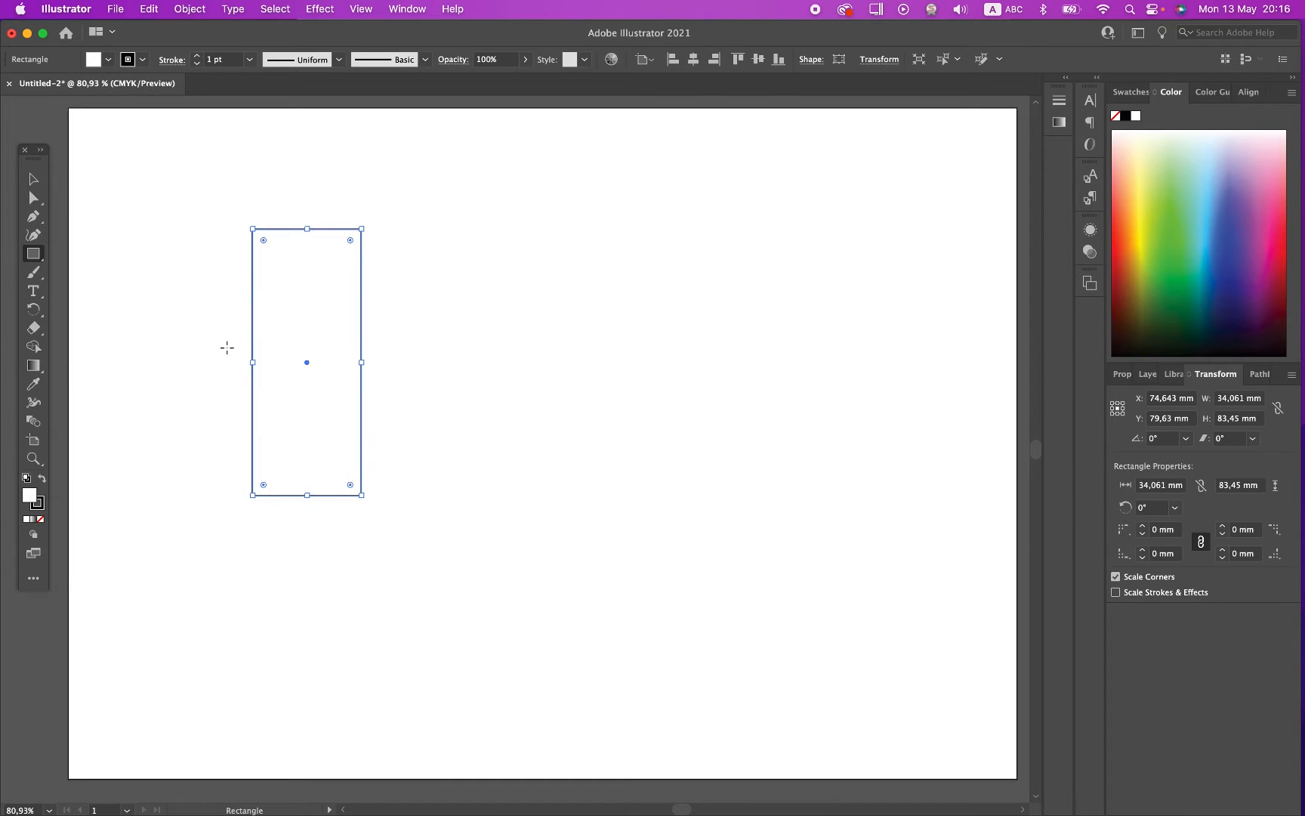
Step: Set the rectangle's stroke weight to 14 pt
scroll(228, 348, "up", 2)
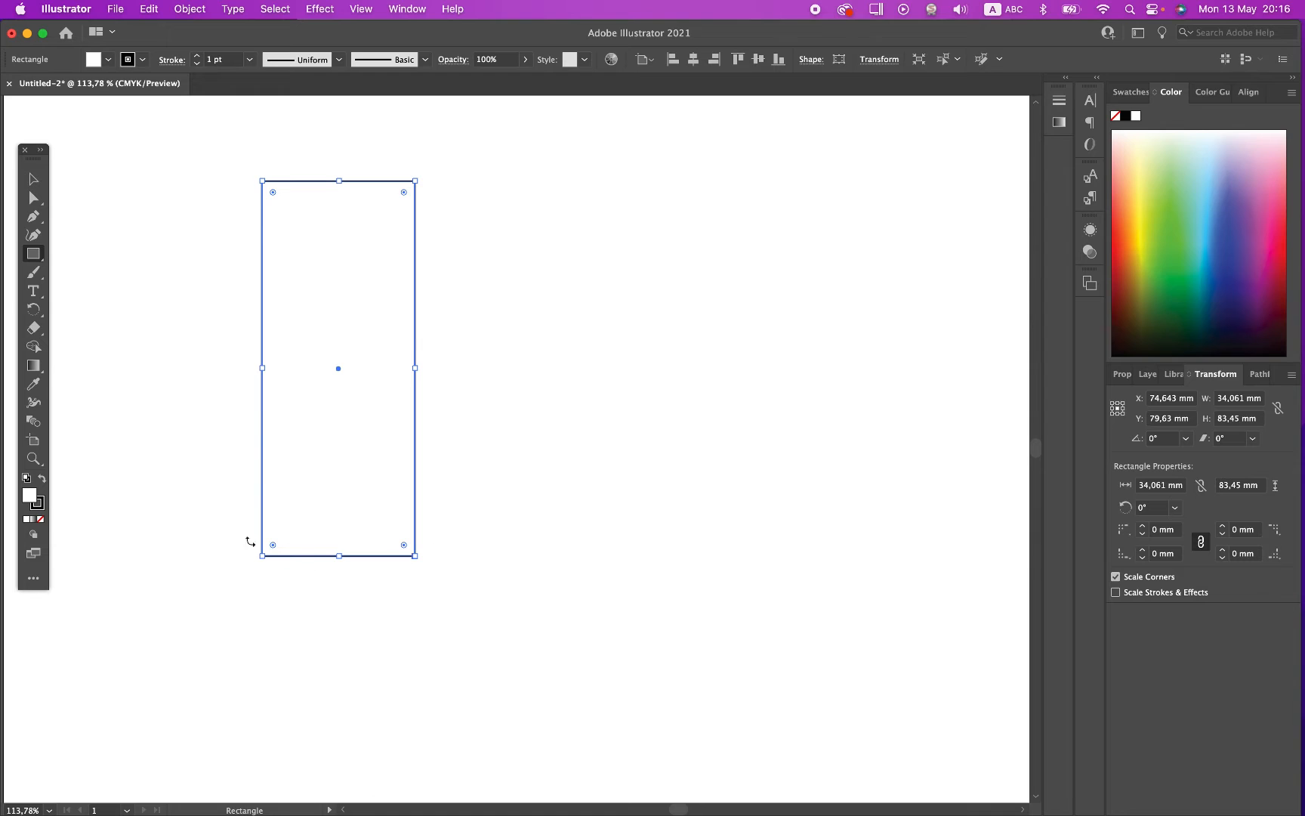
left_click(197, 56)
left_click(197, 56)
left_click(197, 56)
left_click(197, 56)
left_click(197, 56)
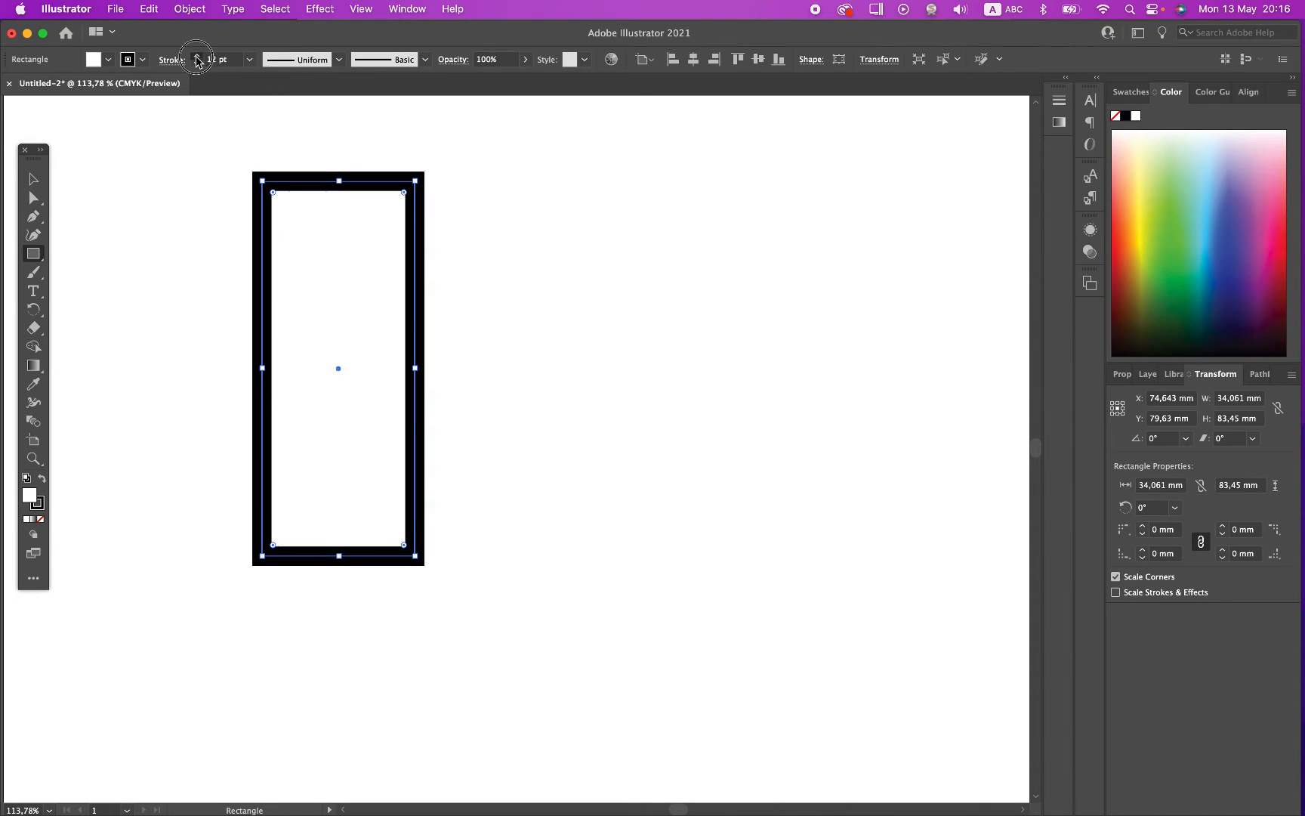
left_click(197, 55)
Step: Duplicate the rectangle against its right side and place another copy directly below that duplicate, with their adjoining strokes overlapping
left_click(35, 177)
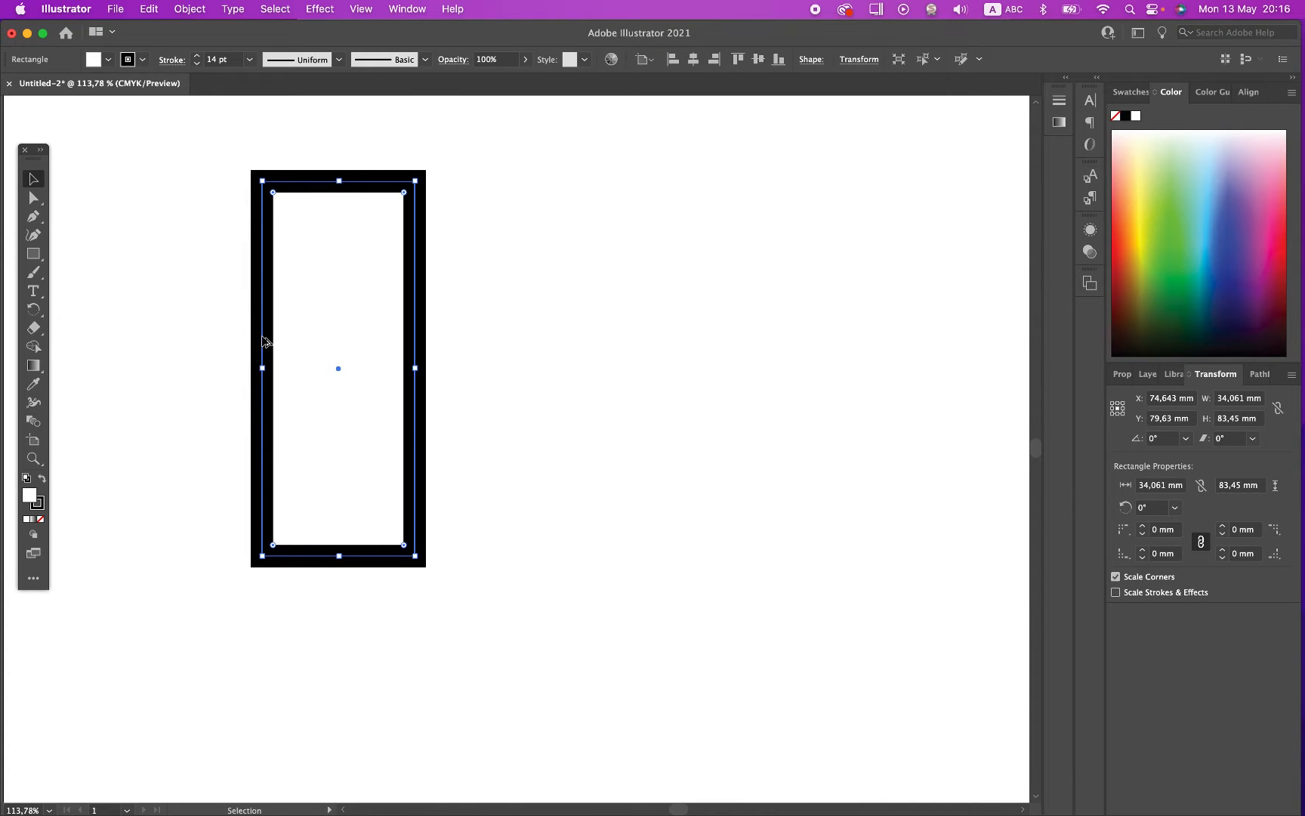
left_click_drag(263, 339, 429, 340)
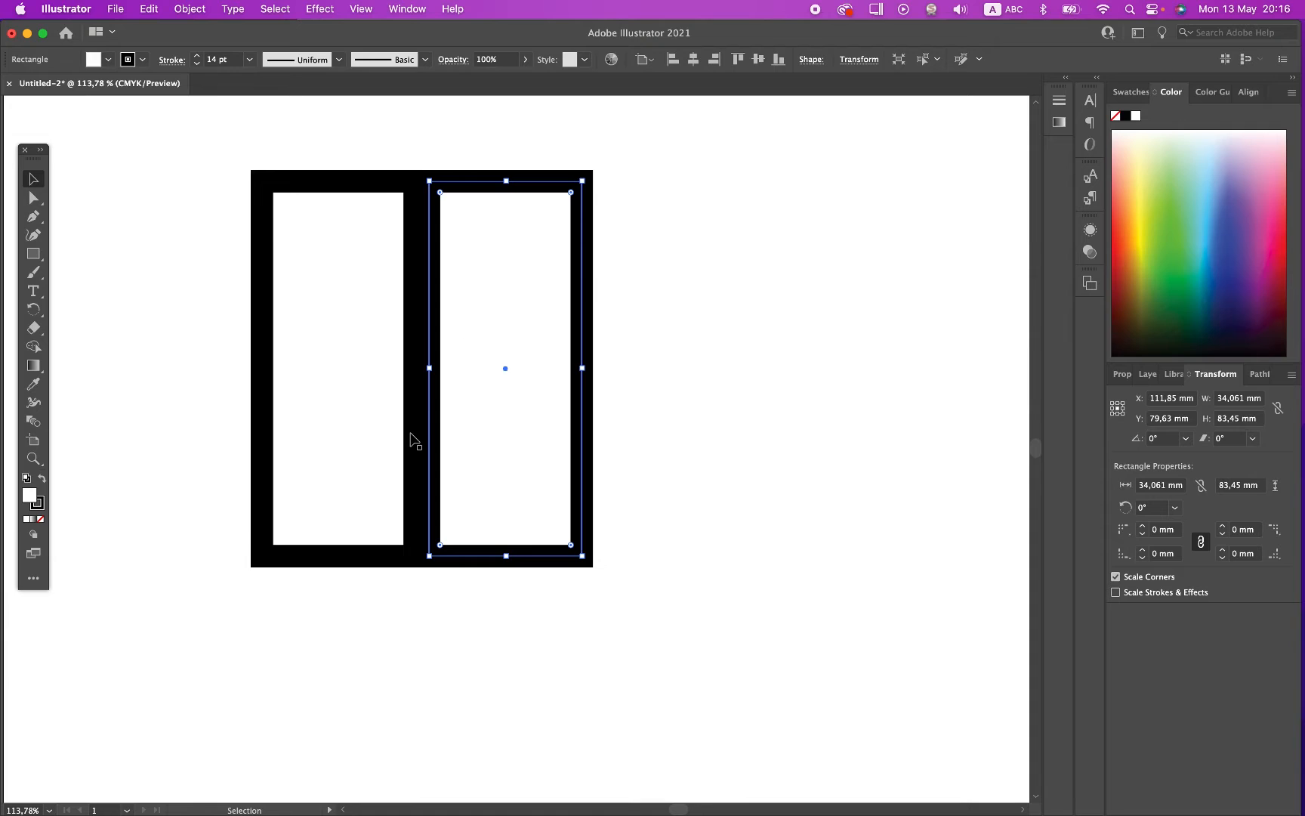
scroll(414, 441, "down", 3)
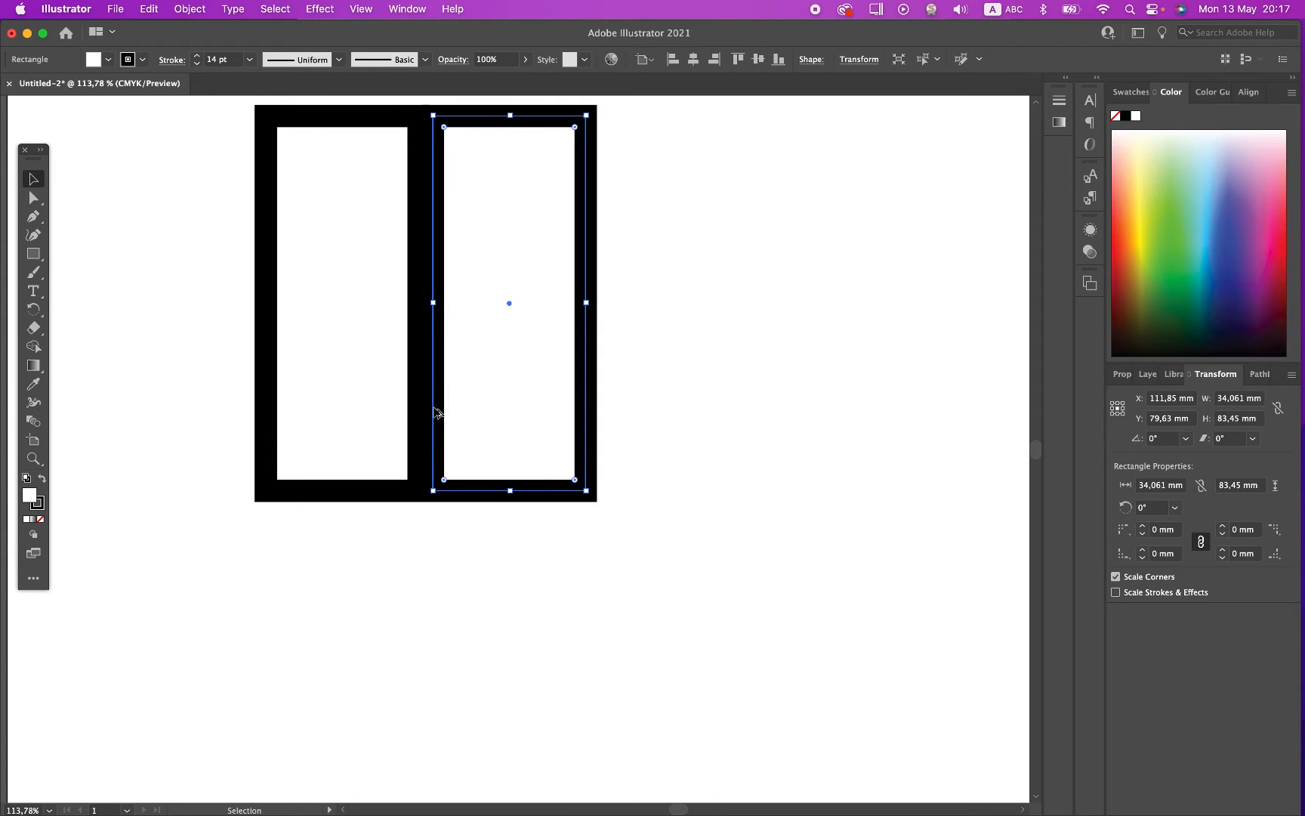
left_click_drag(436, 413, 444, 576)
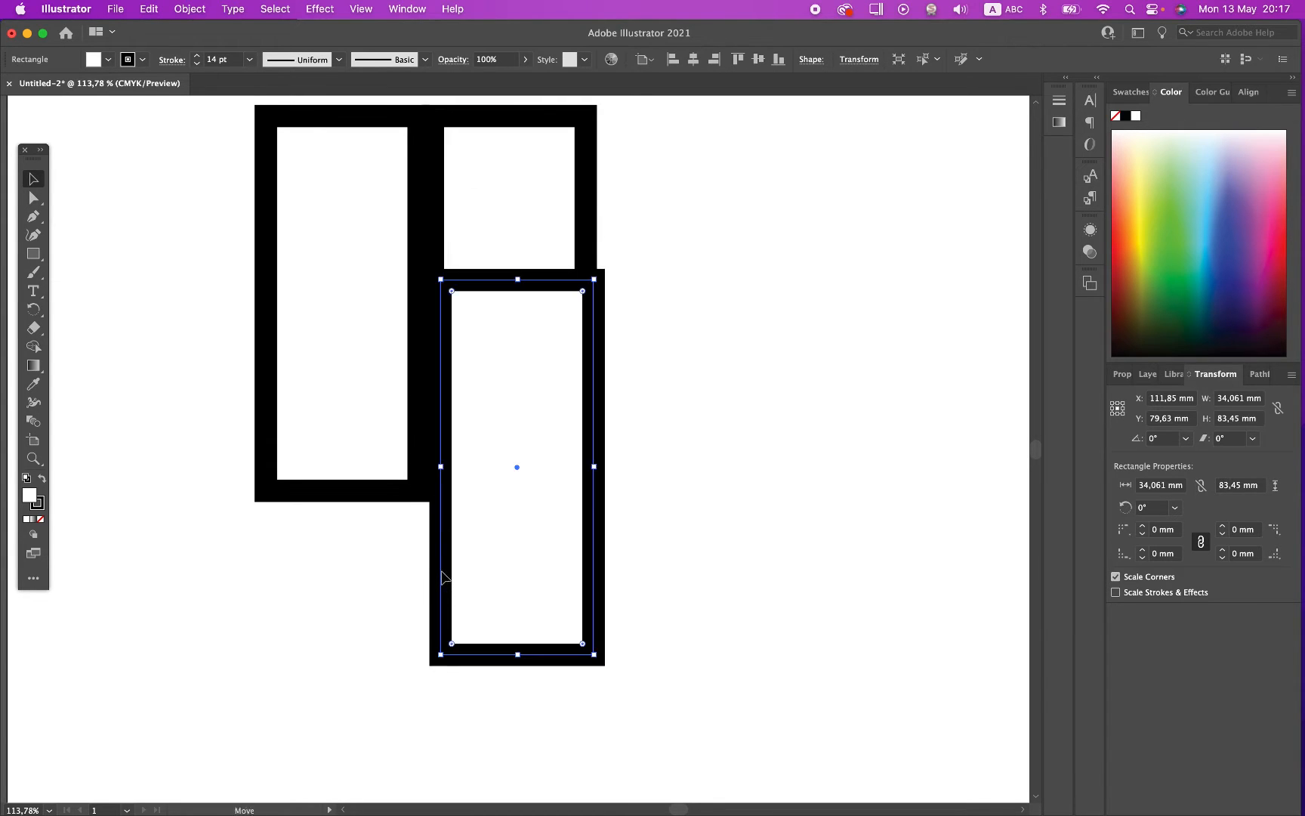
left_click_drag(480, 282, 476, 518)
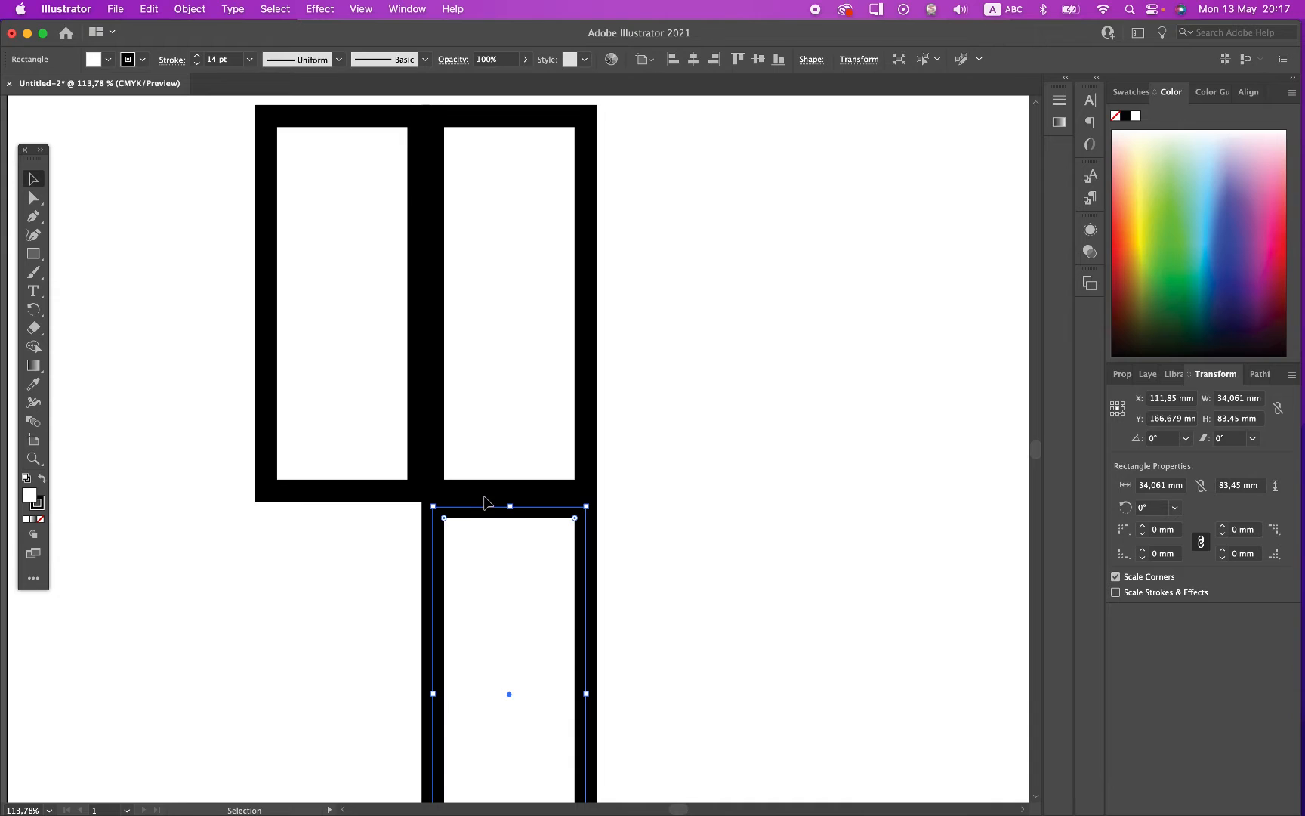
left_click_drag(466, 508, 470, 498)
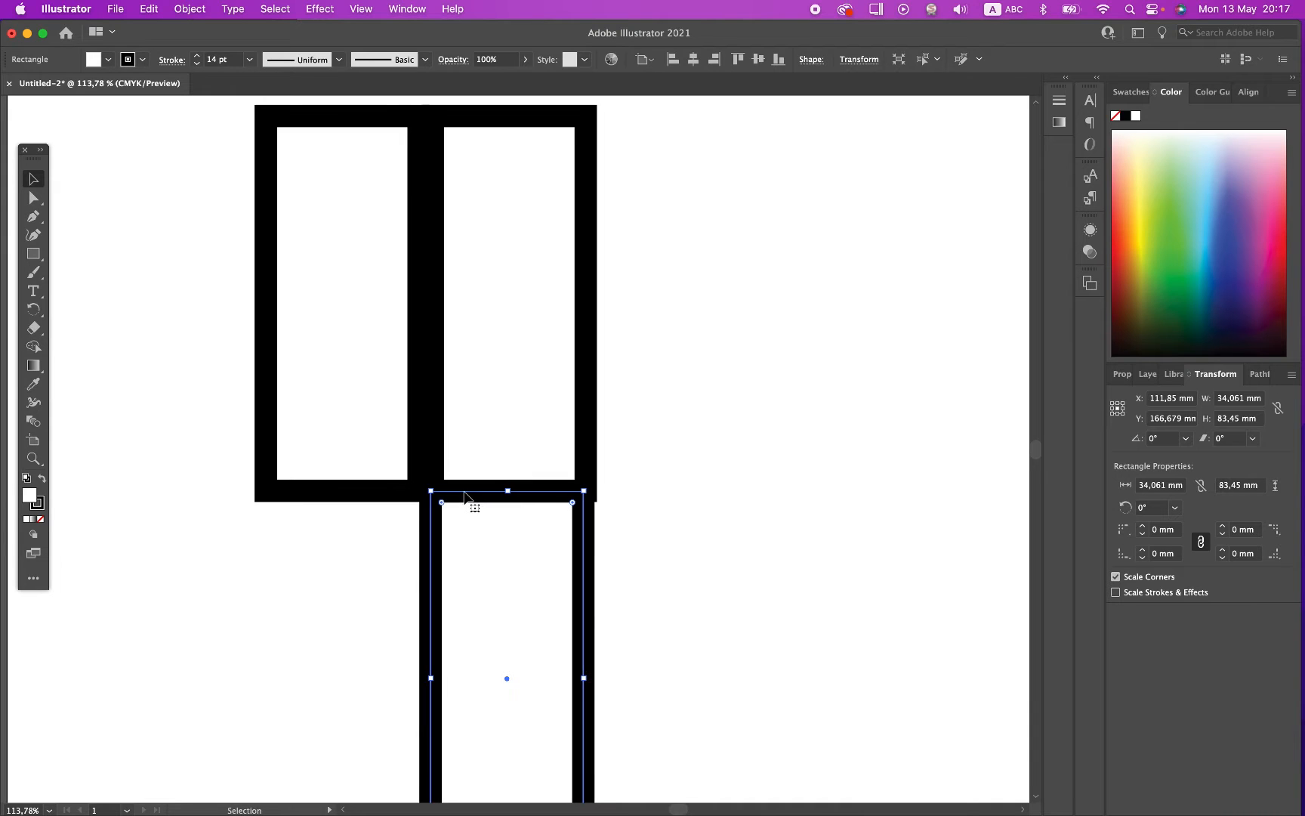
Step: Align the left edges of the upper-right rectangle and the copy below it
left_click(587, 412, "shift")
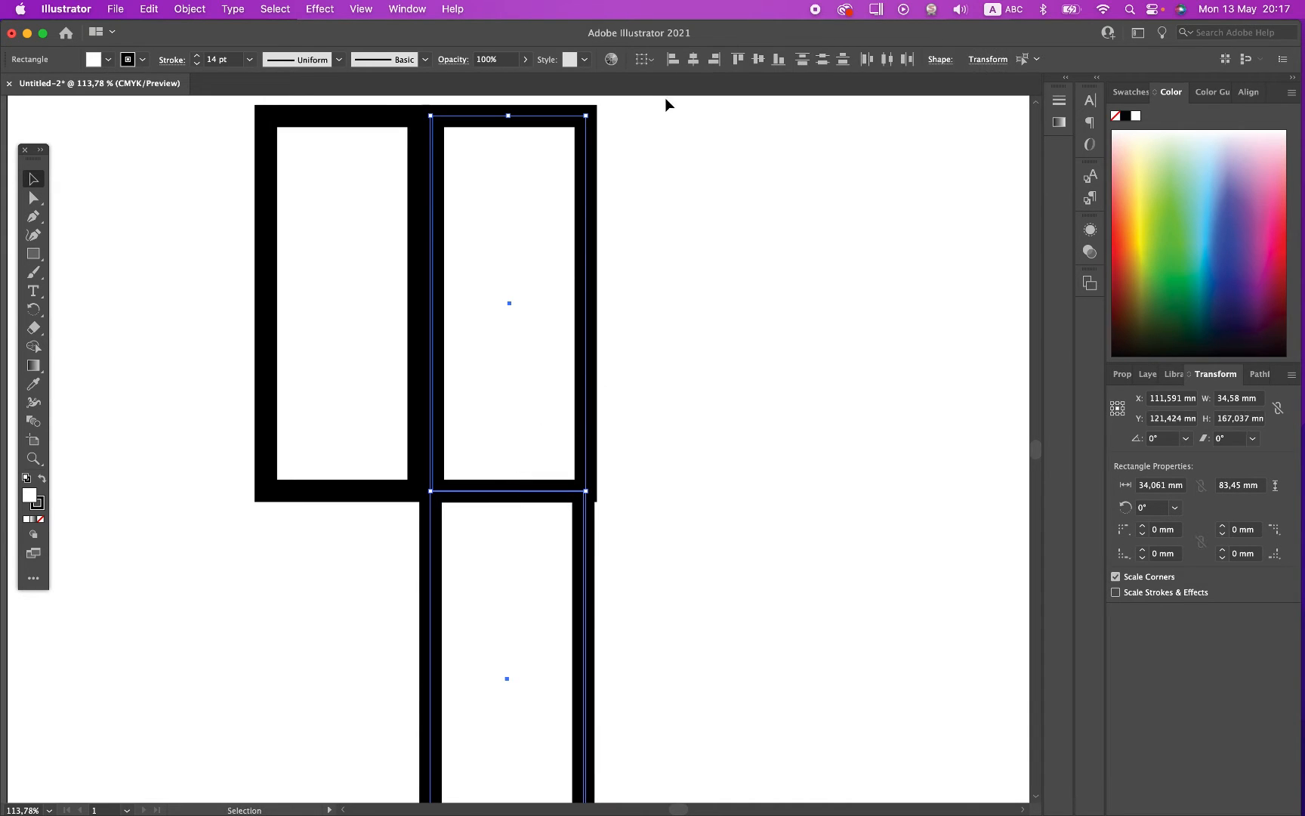
left_click(675, 60)
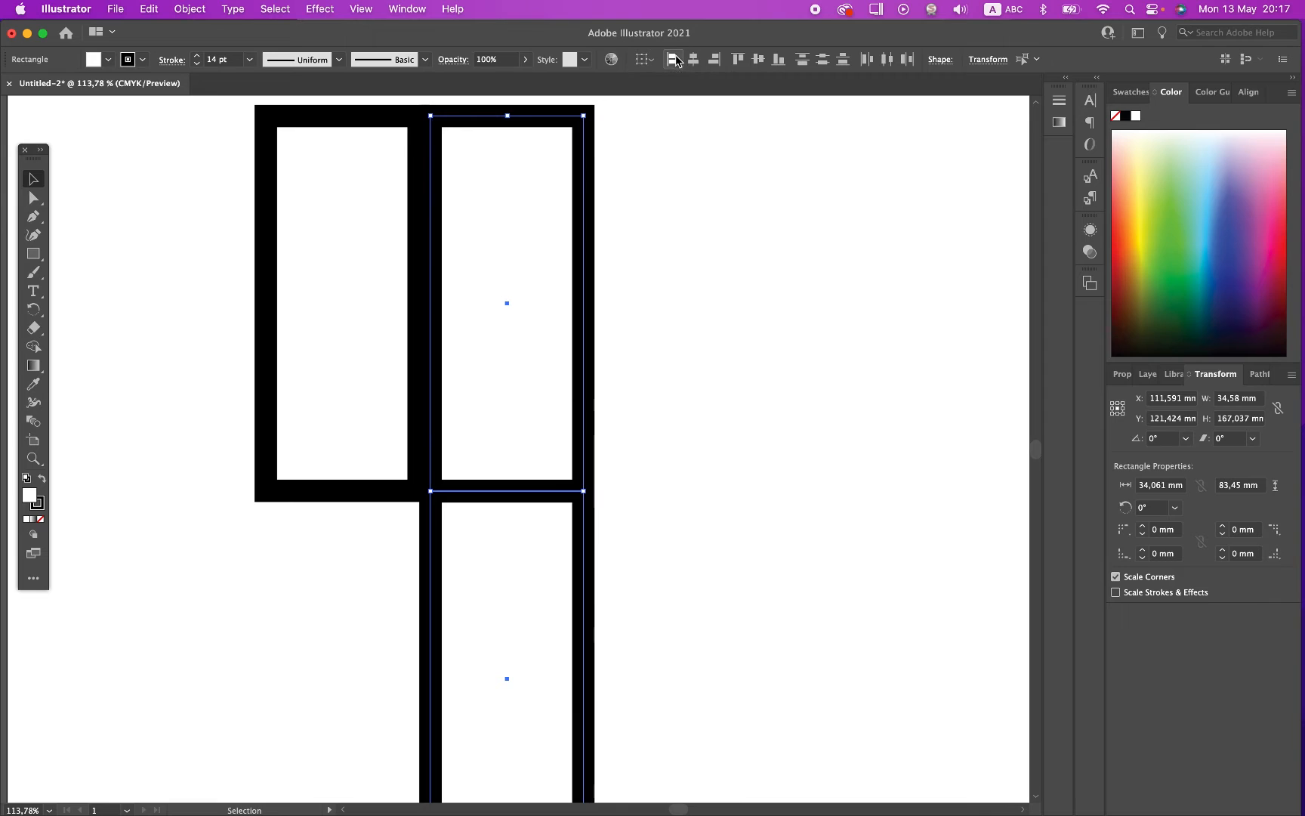
left_click(331, 511)
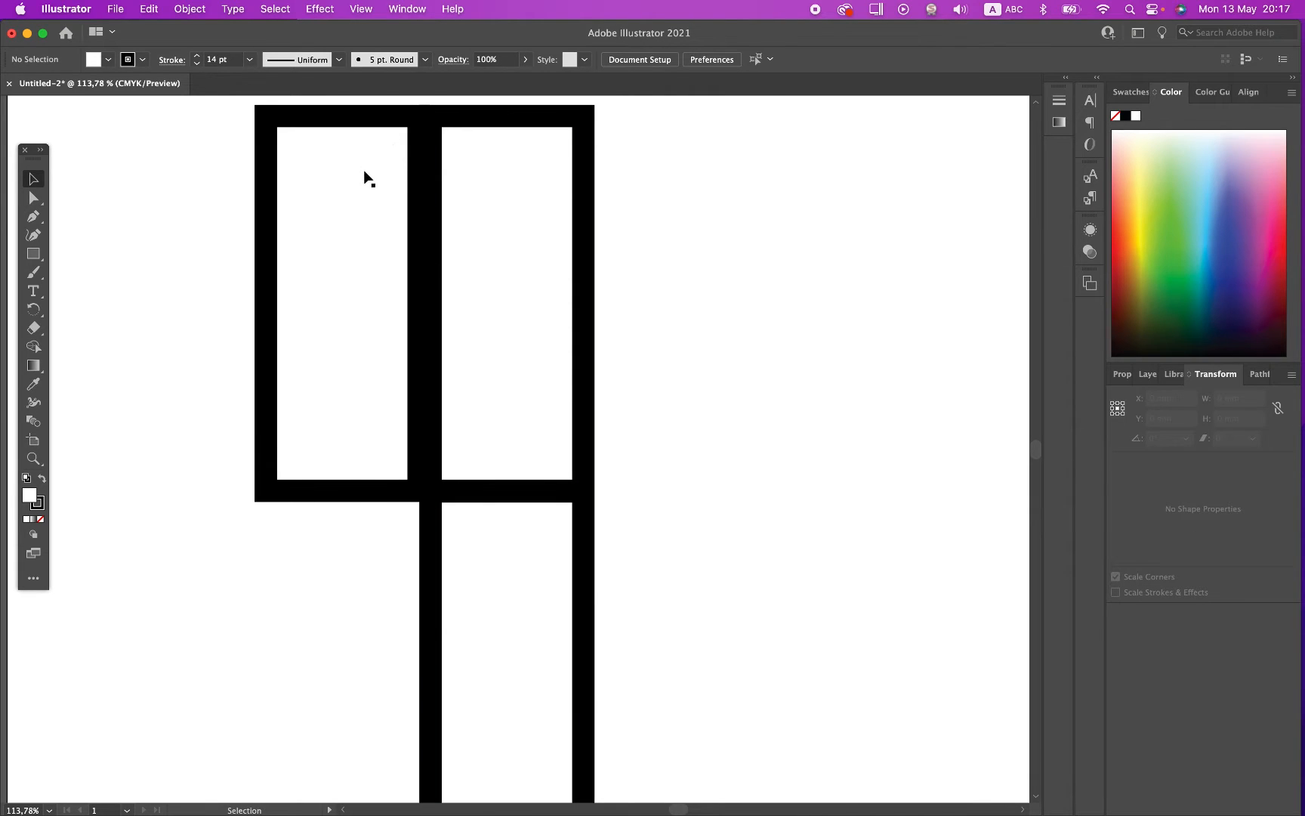
left_click(409, 171)
left_click(435, 181, "shift")
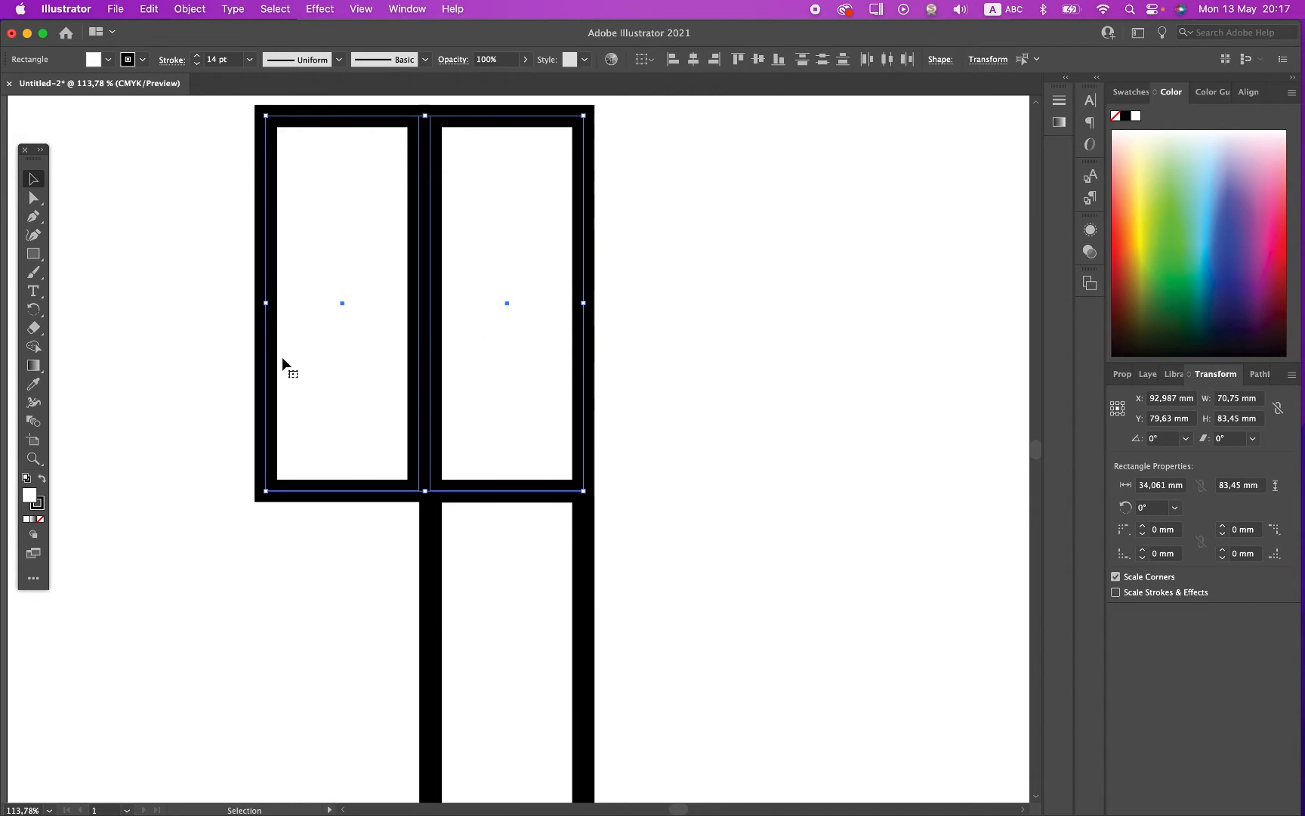
left_click(438, 636)
left_click(437, 430, "shift")
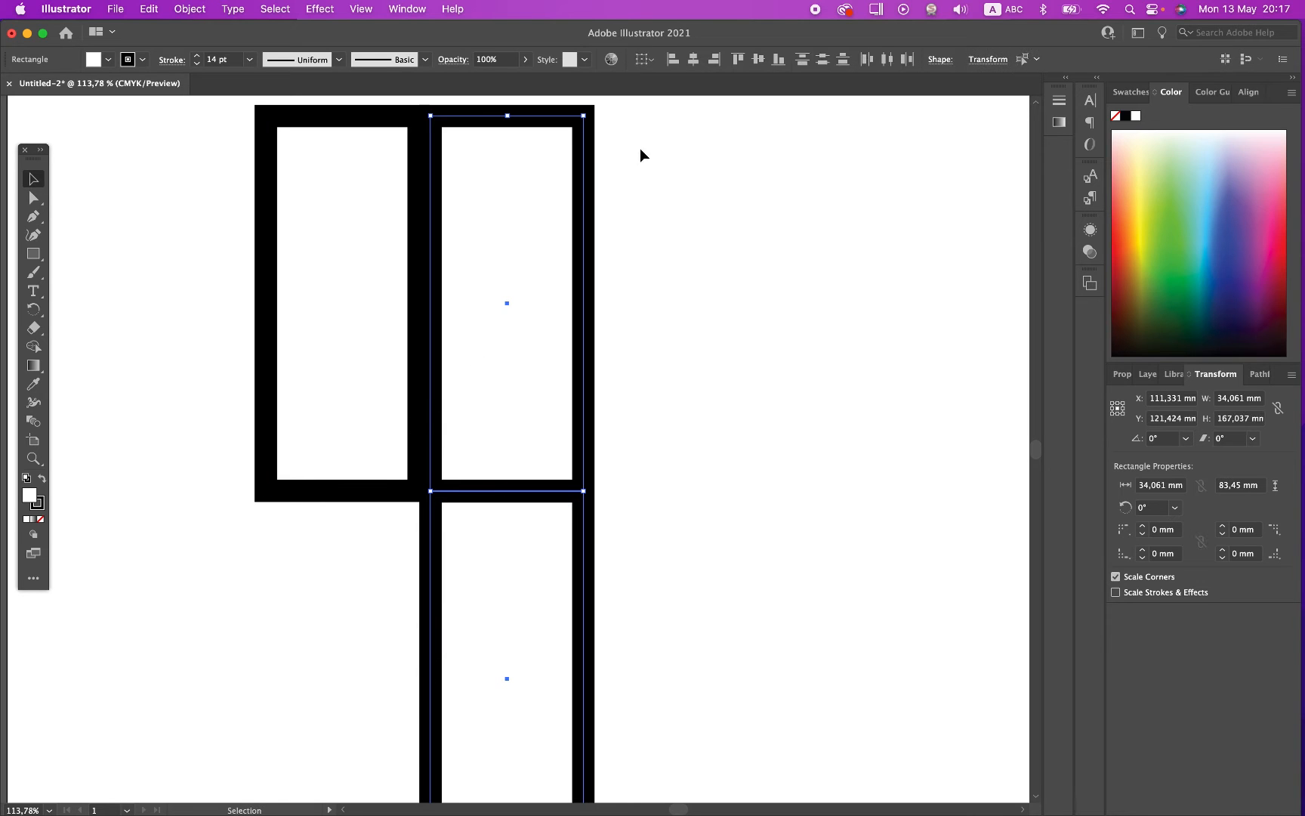
left_click(676, 61)
left_click(678, 582)
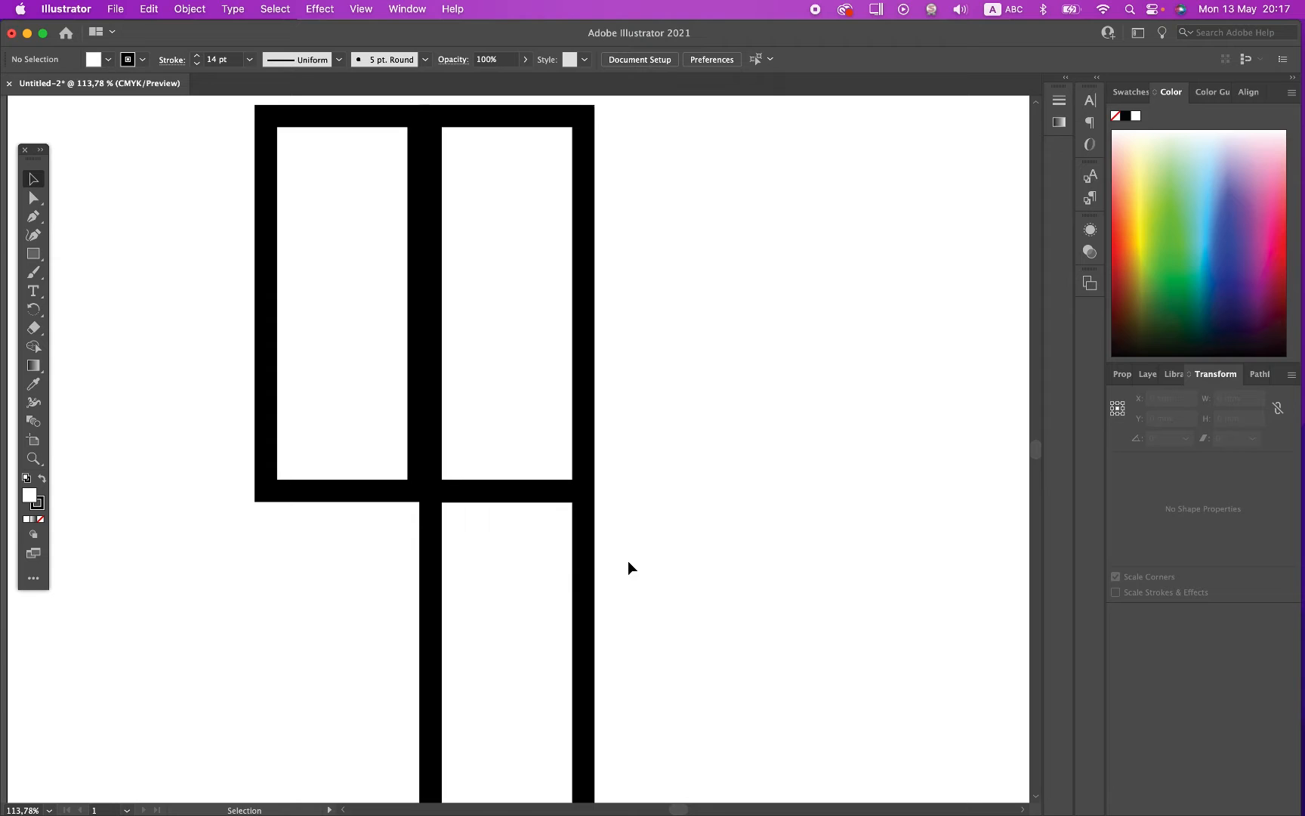
Step: Try aligning the tops of the two stacked rectangles and undo the alignment
left_click(583, 563)
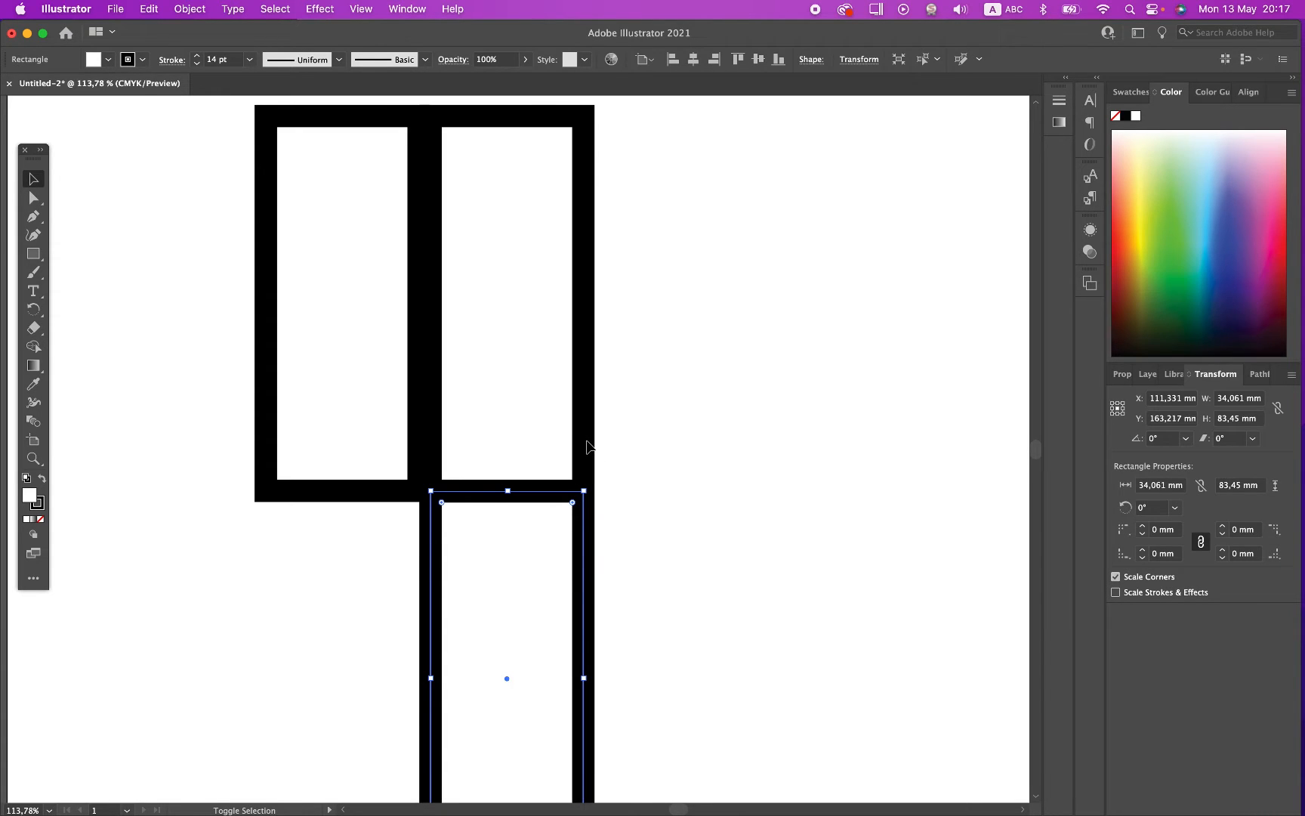
left_click(585, 444, "shift")
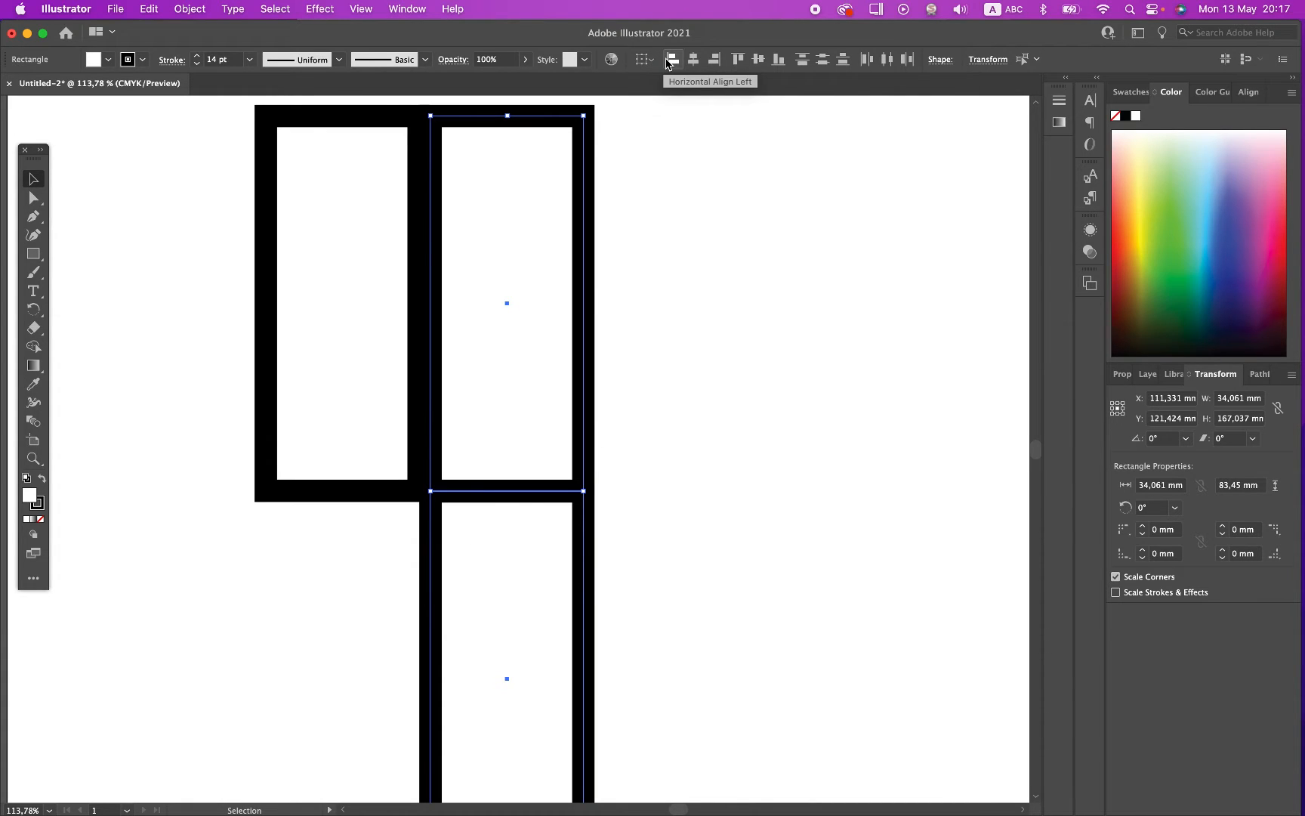
left_click(738, 59)
key("super+z")
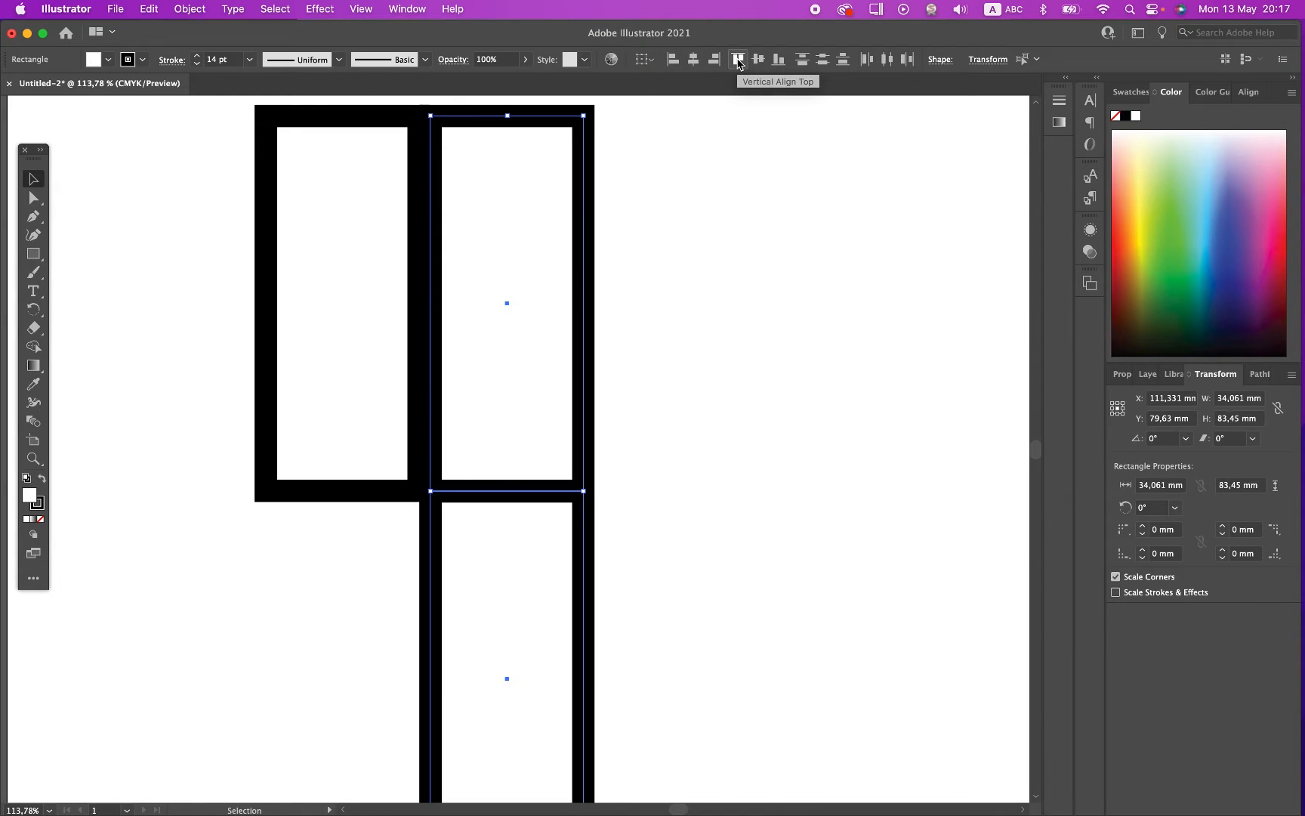
left_click(682, 404)
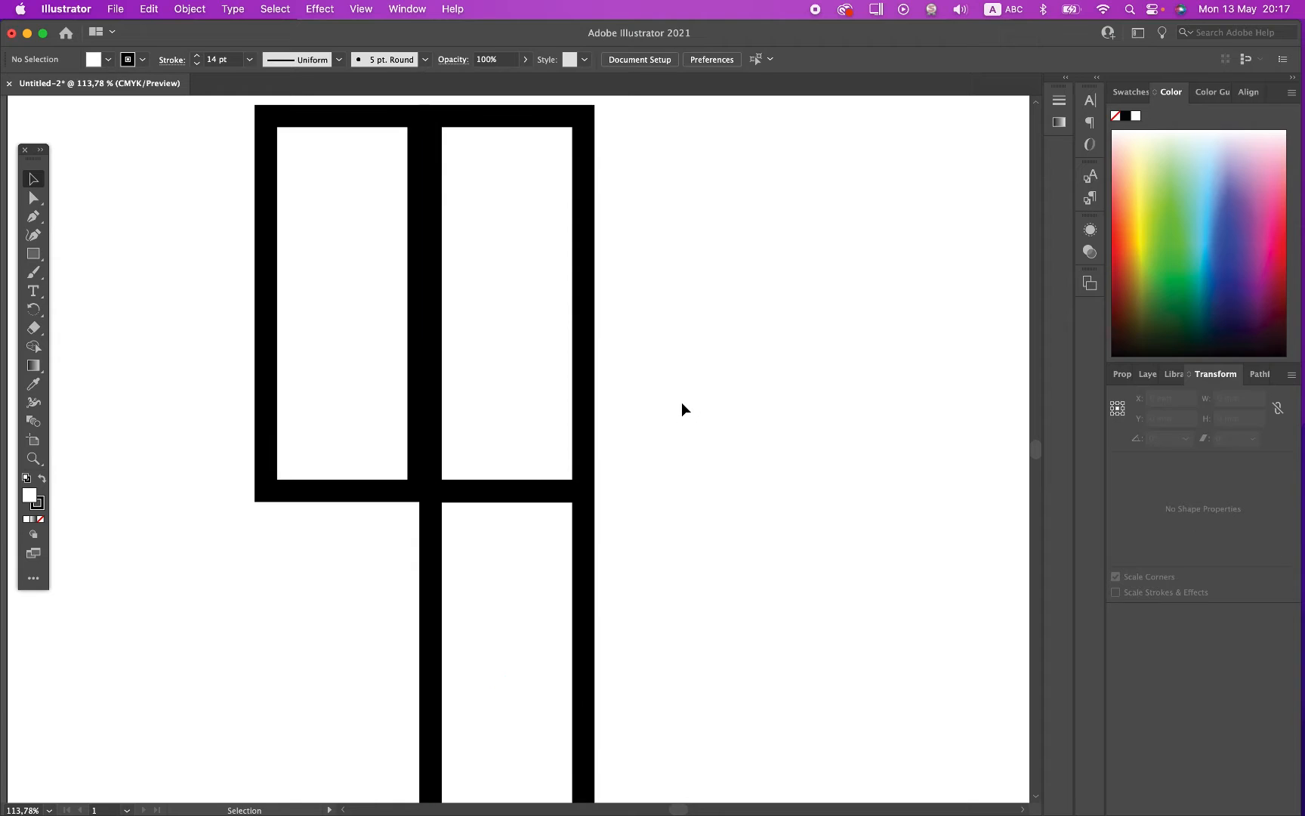
Step: Resize the upper-right rectangle into a horizontal shape by shortening it from both ends and widening it to the right
left_click(583, 302)
left_click_drag(510, 491, 507, 340)
left_click_drag(506, 115, 506, 212)
left_click_drag(583, 278, 697, 277)
Step: Resize the lower-right rectangle to about 49 mm wide and 21 mm high, keeping its upper-left corner in place
left_click(510, 495)
scroll(510, 497, "down", 5)
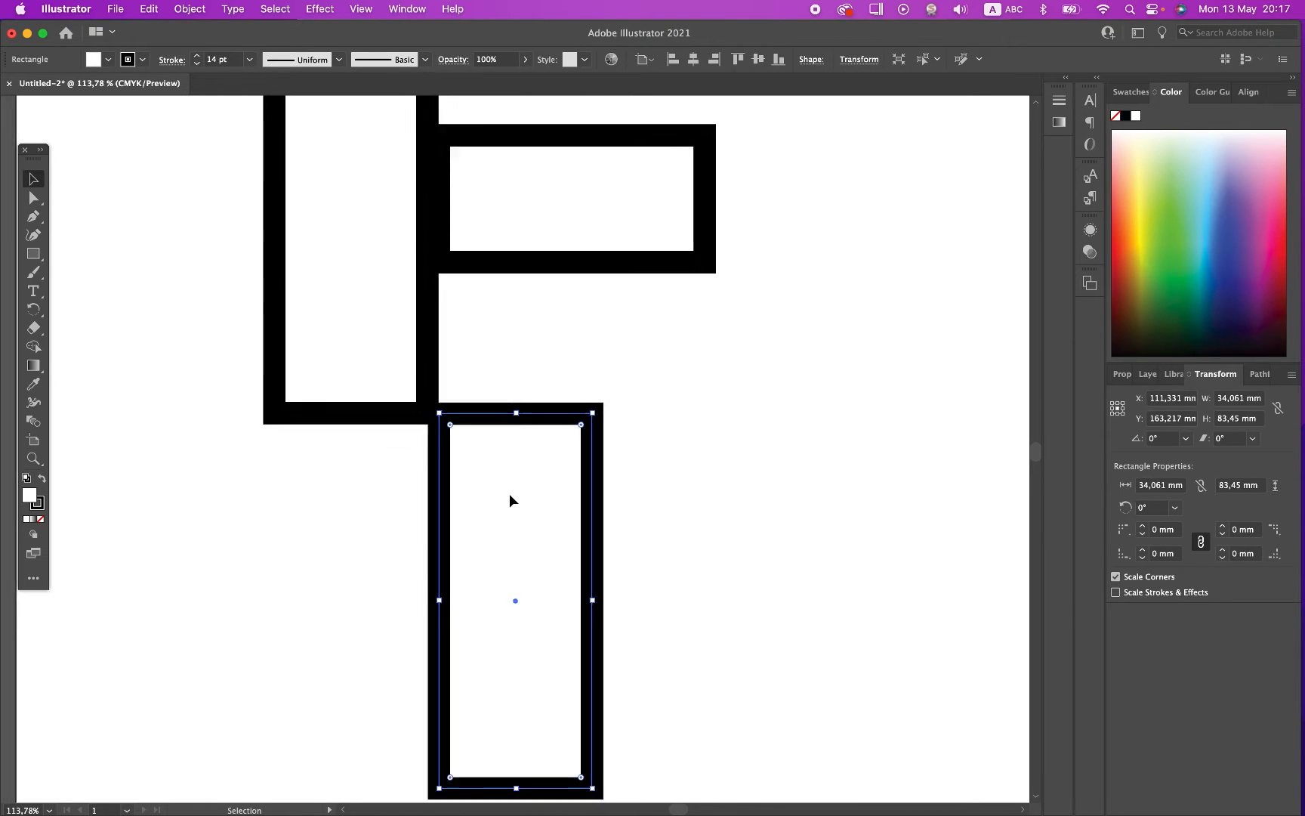
left_click_drag(524, 758, 506, 481)
left_click_drag(608, 435, 675, 435)
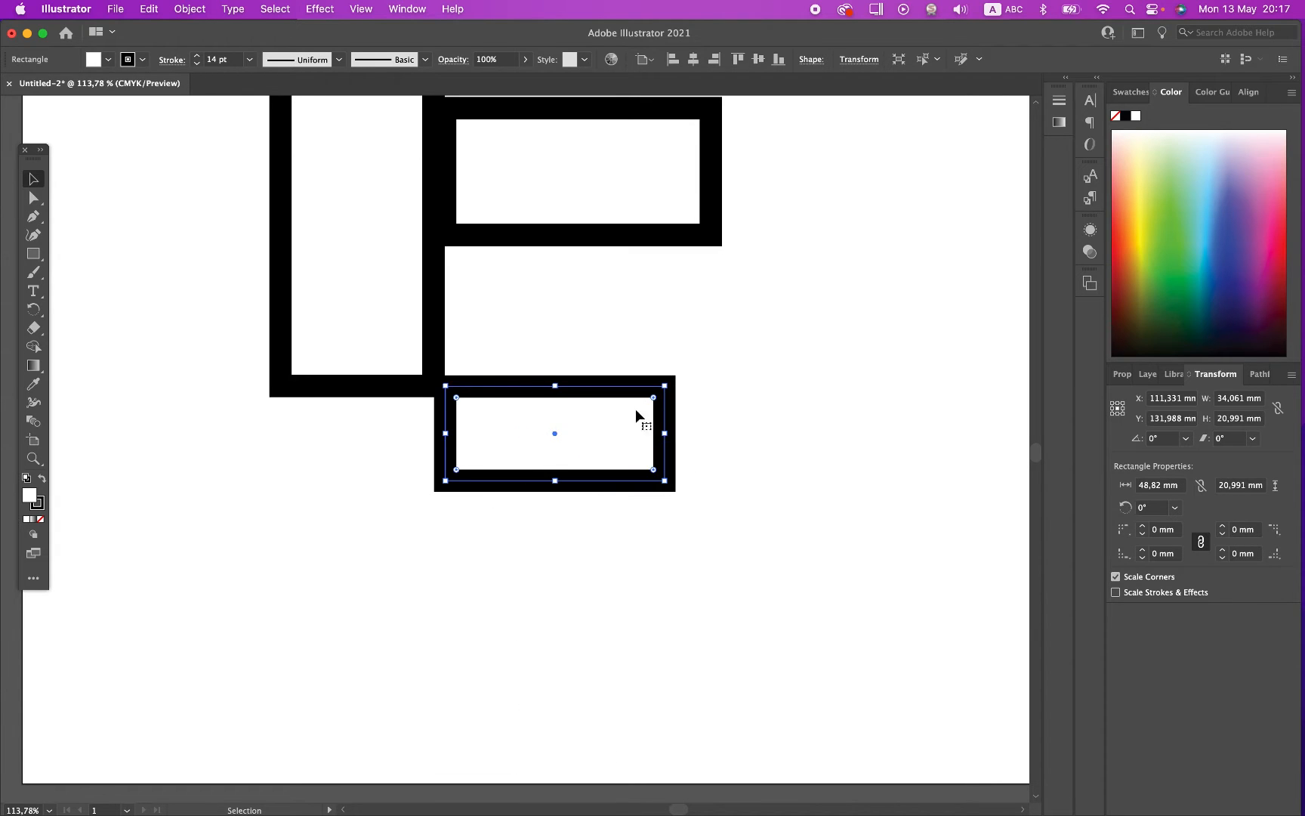
Step: Extend the bottom edge of the upper-right rectangle downward to make it taller
left_click(592, 249)
left_click(579, 235)
left_click_drag(579, 235, 580, 278)
left_click(269, 317)
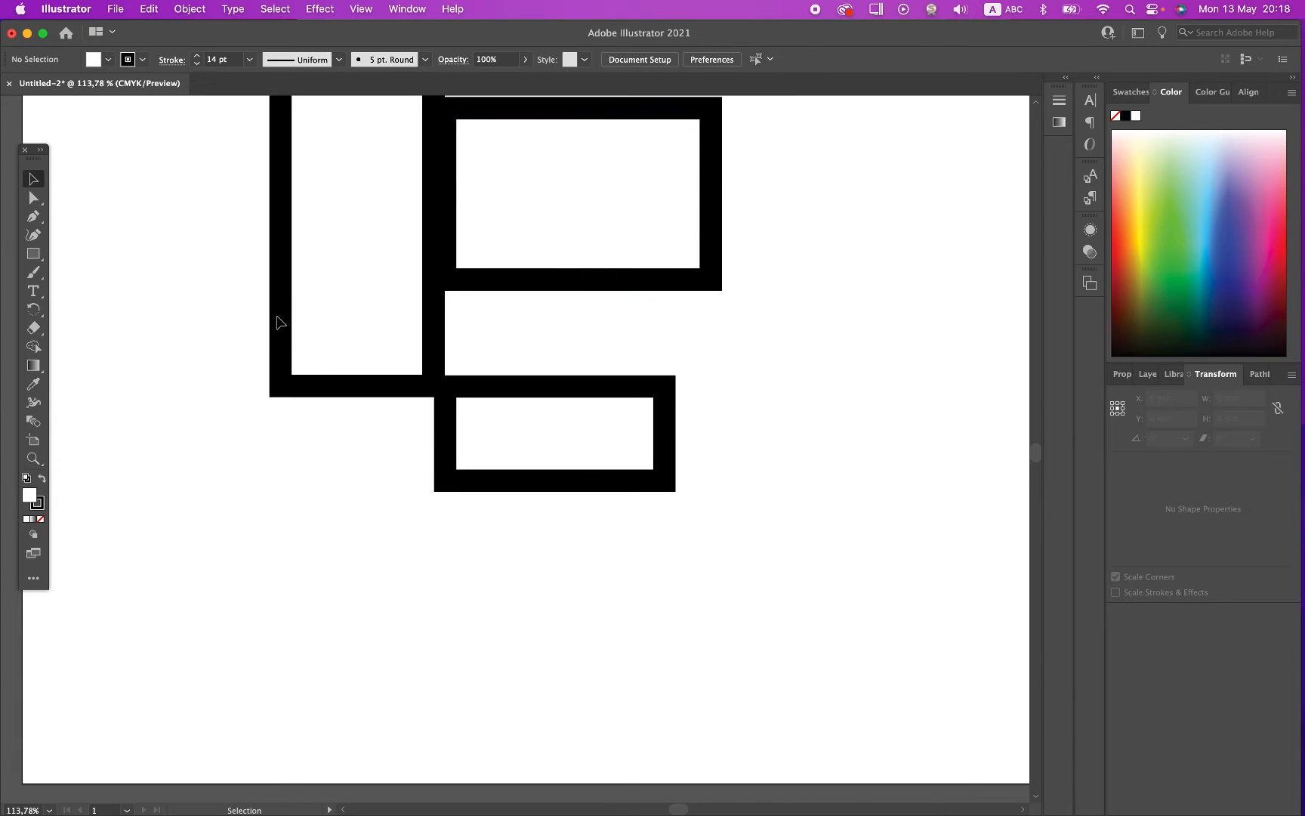
Step: Try rounding the tall rectangle's upper-right and lower-left corners one at a time, and undo both roundings
left_click(277, 320)
scroll(279, 321, "up", 5)
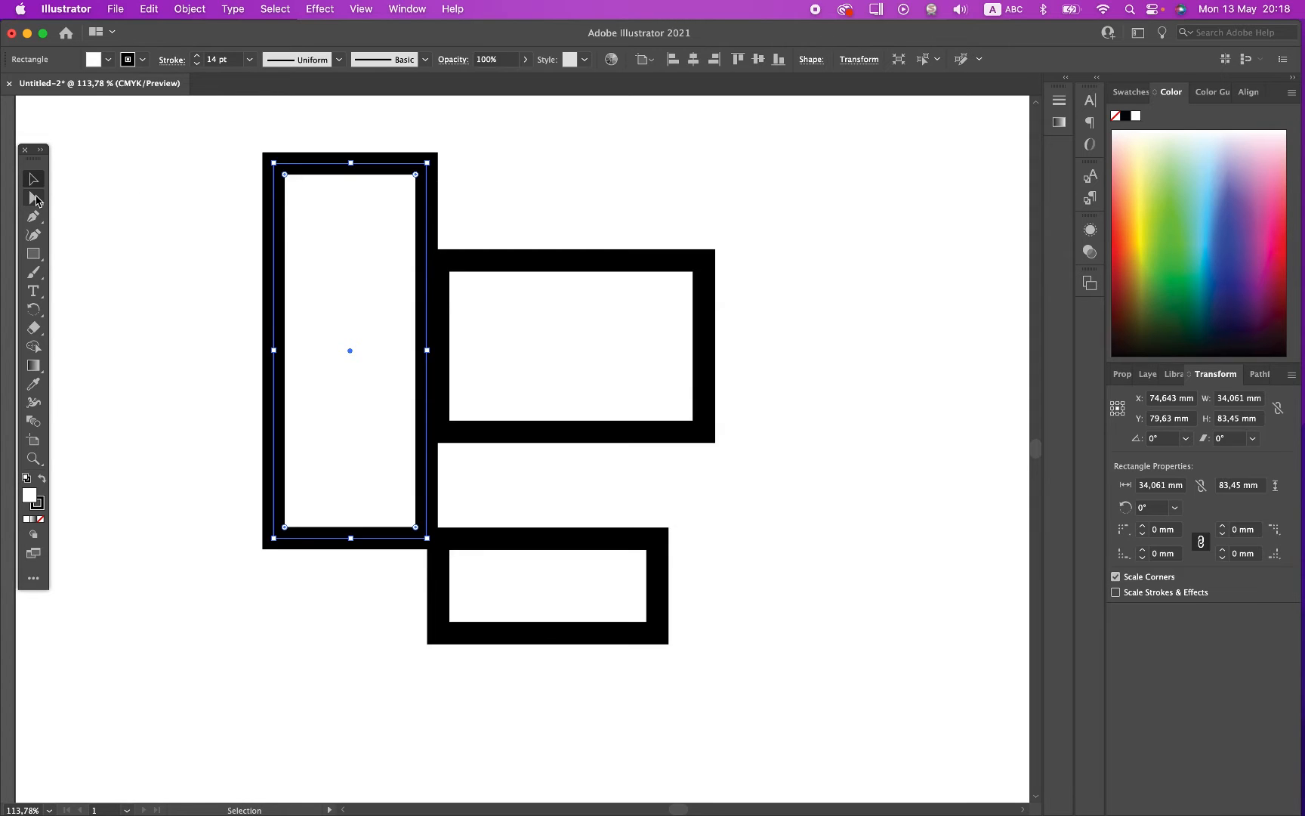
left_click(34, 198)
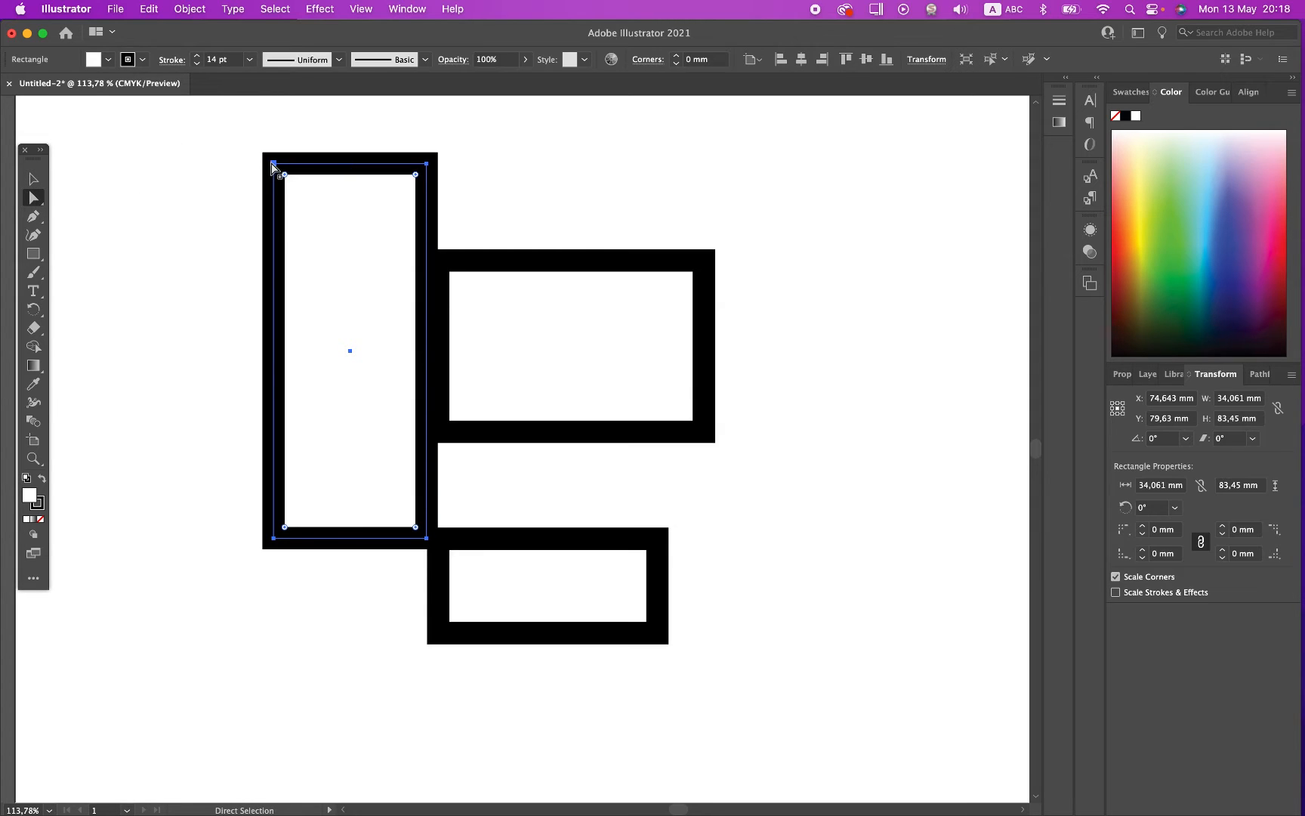
left_click(427, 164)
left_click_drag(415, 174, 302, 258)
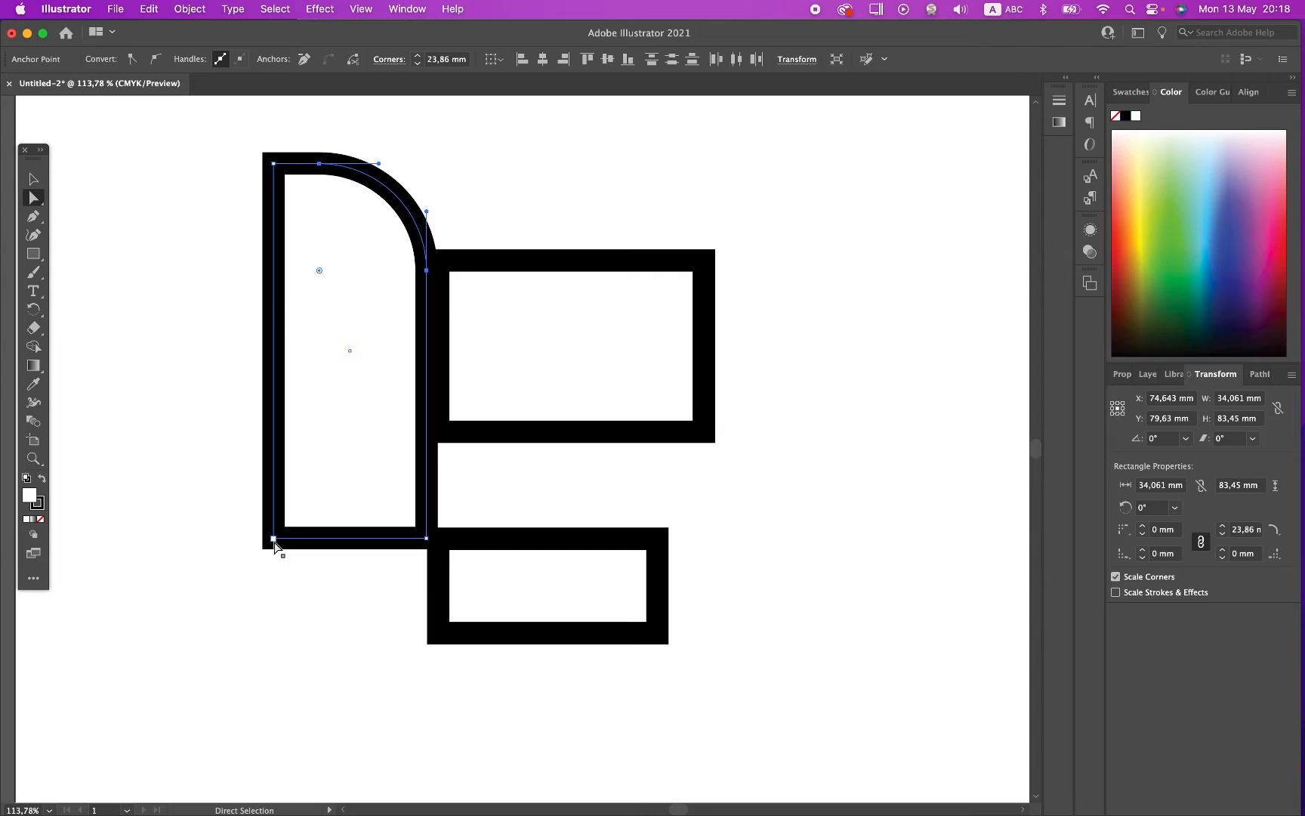
left_click(273, 539)
left_click_drag(286, 528, 376, 427)
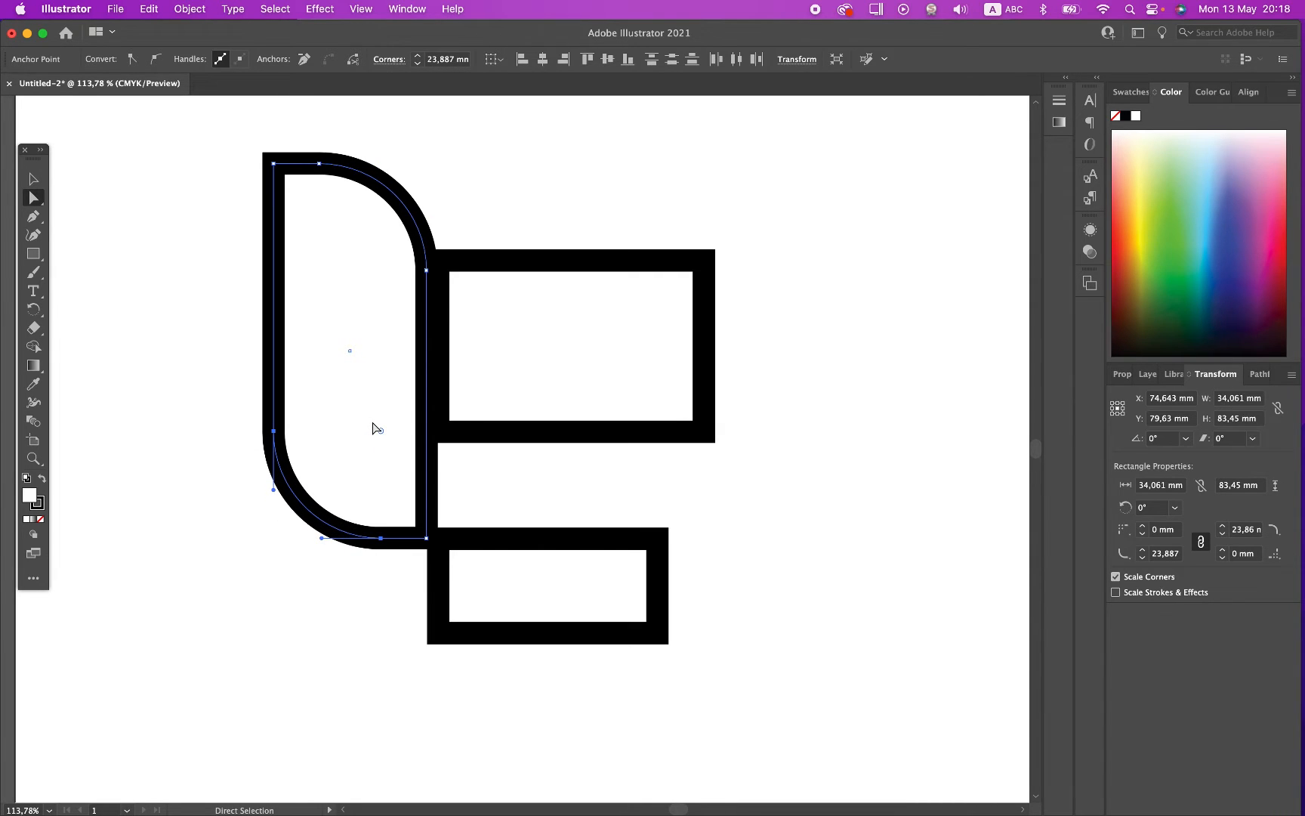
key("super+z")
key("super+z")
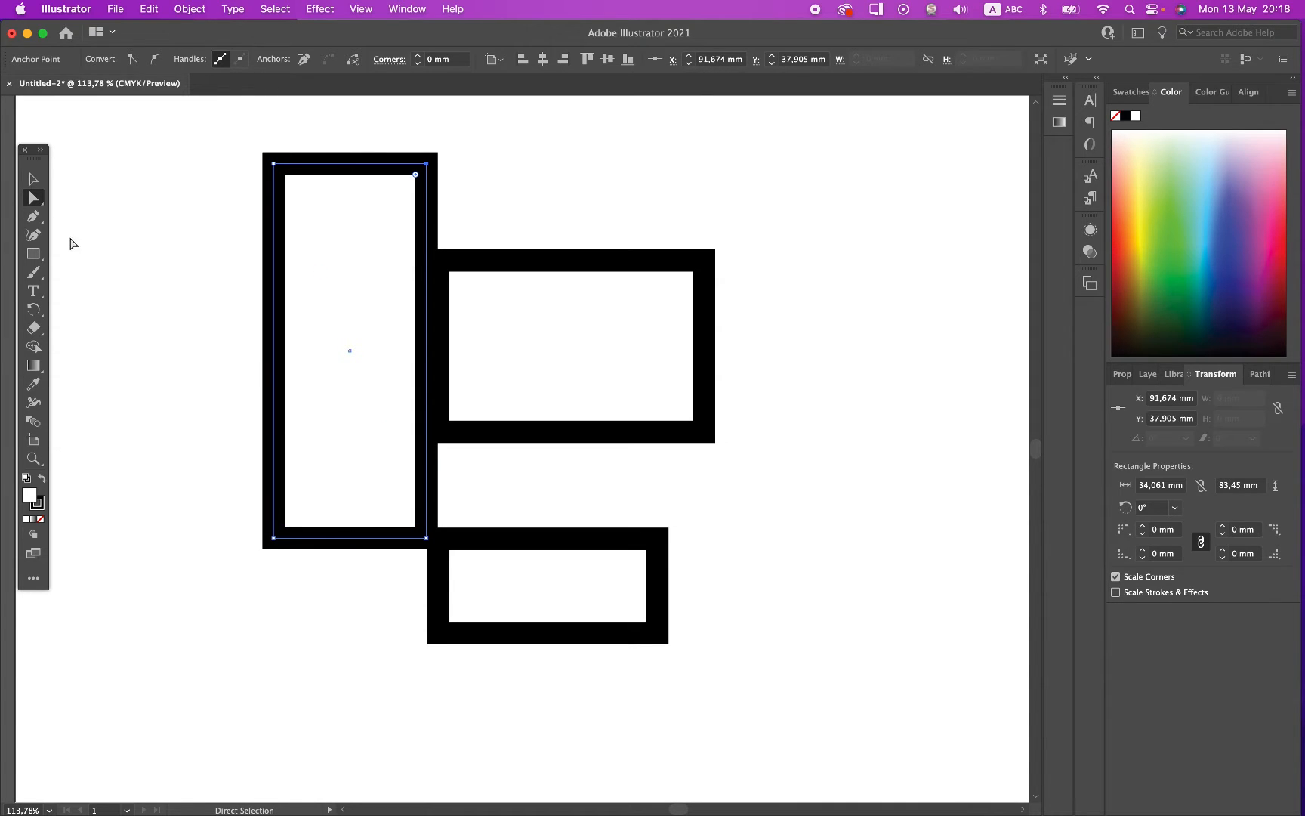
Step: Round the tall rectangle's lower-left and upper-right corners together to a radius of about 22.9 mm
right_click(274, 539)
left_click(275, 539)
left_click(274, 539)
left_click(427, 164, "shift")
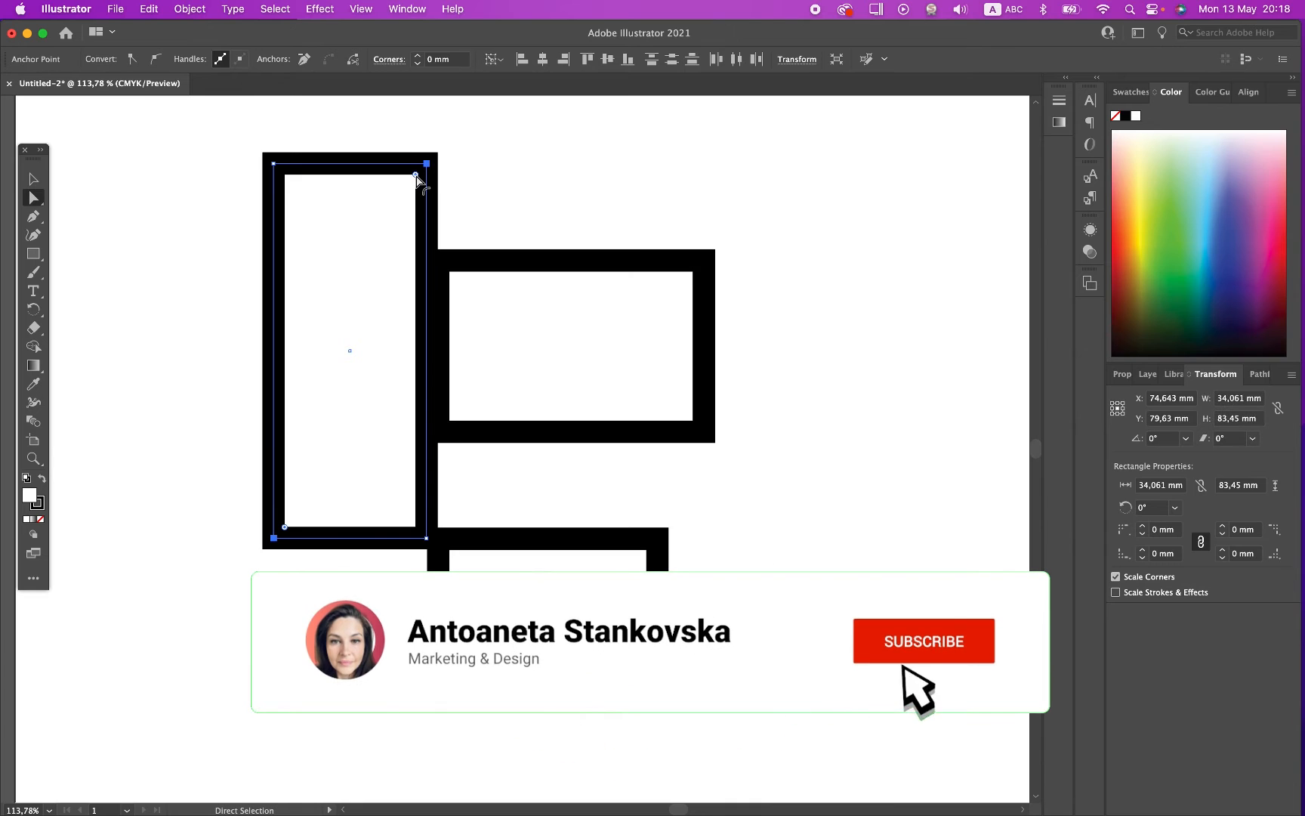
left_click_drag(416, 178, 334, 279)
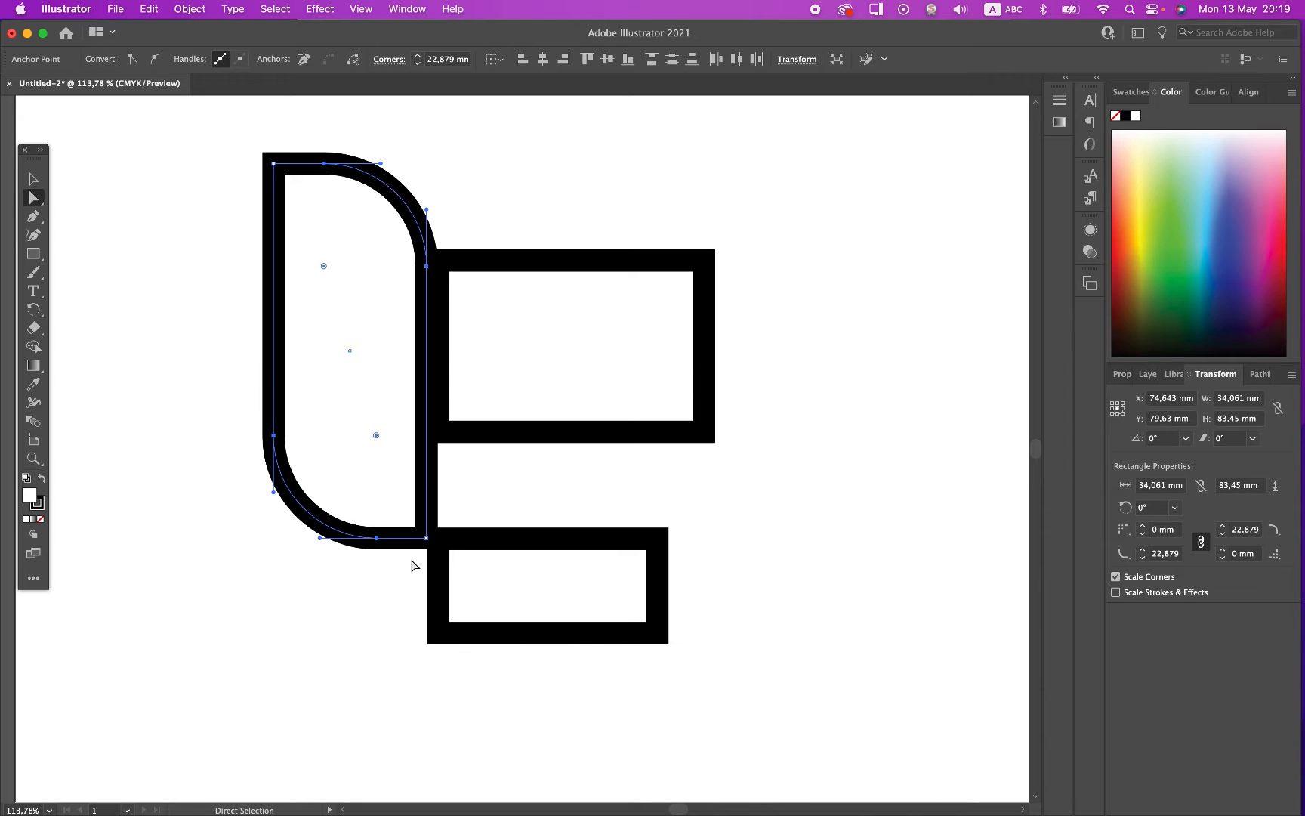
Step: Round the lower rectangle's lower-left and upper-right corners together to a radius of about 20.2 mm
left_click(496, 543)
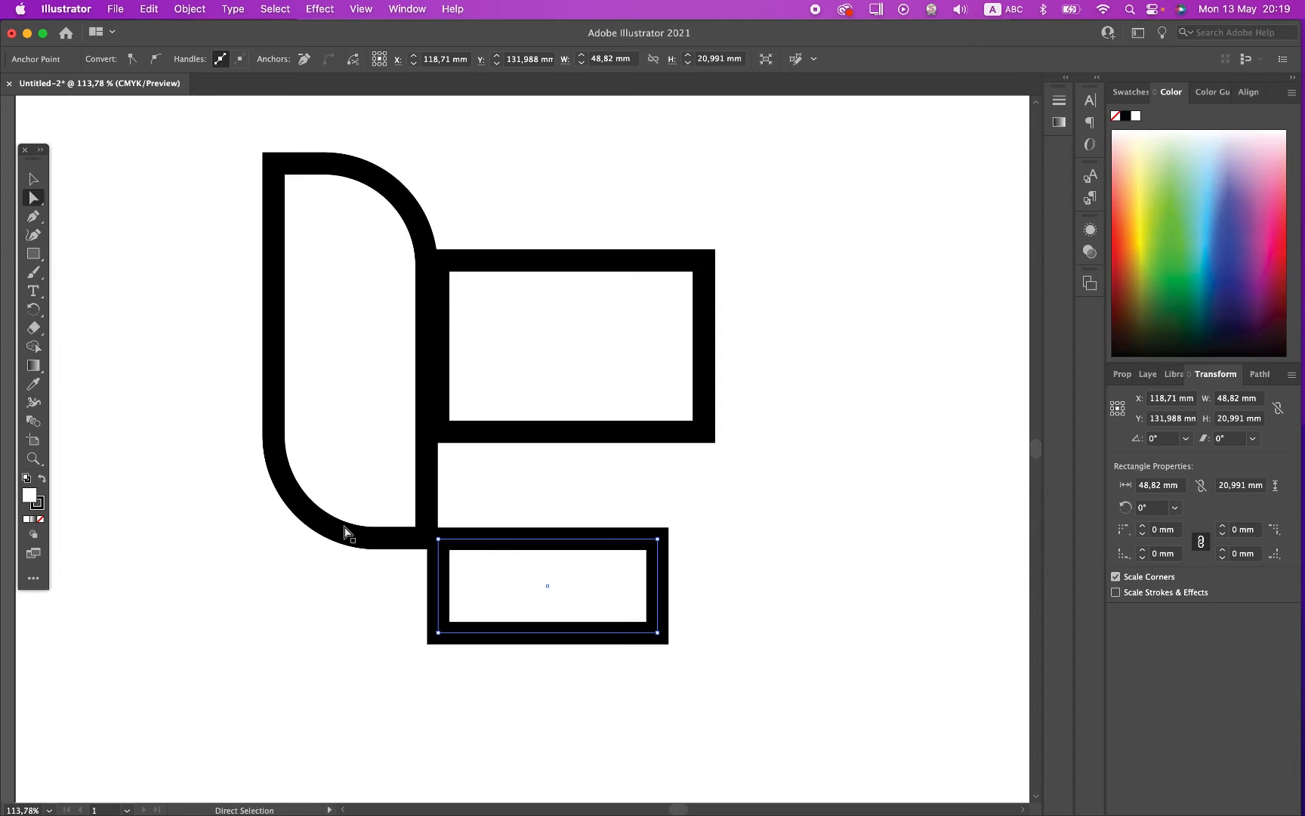
left_click(439, 633)
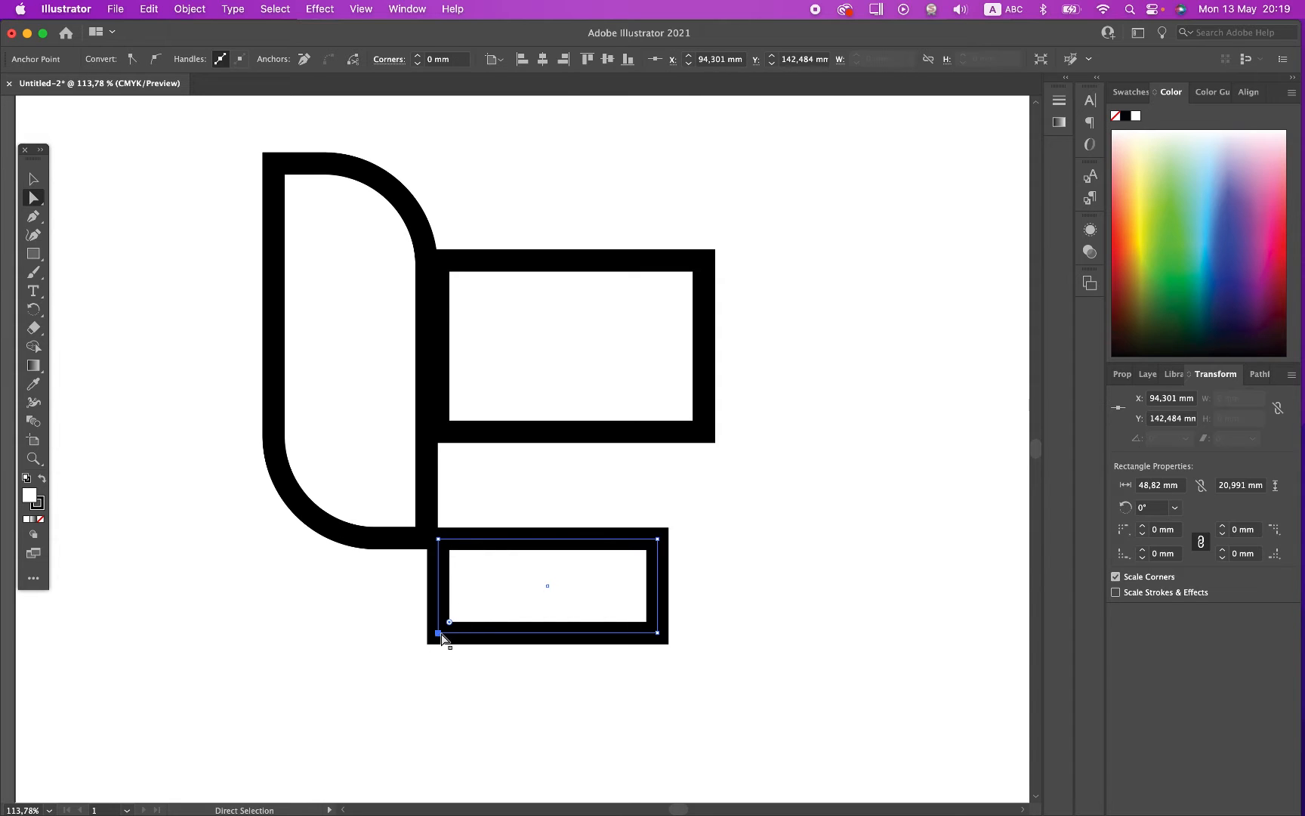
left_click(657, 539, "shift")
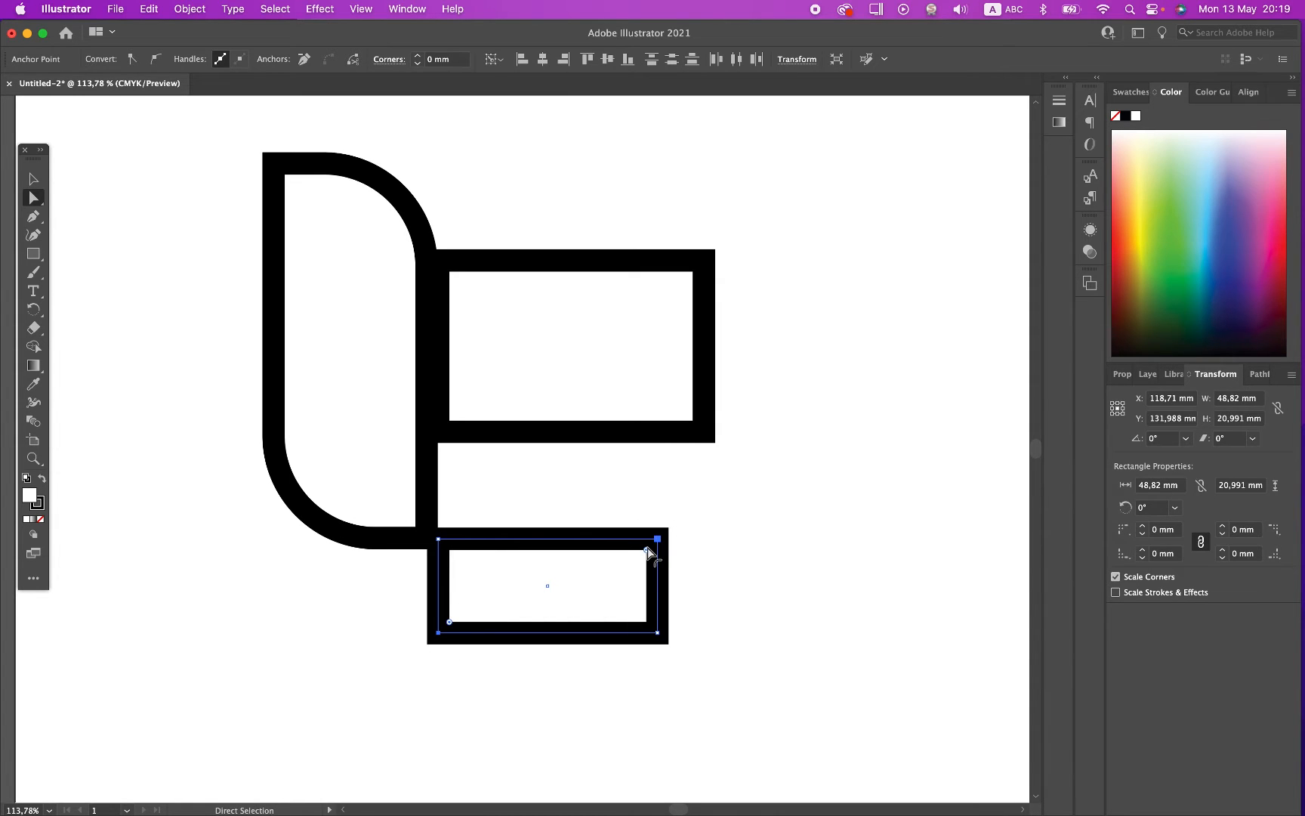
left_click_drag(647, 549, 535, 604)
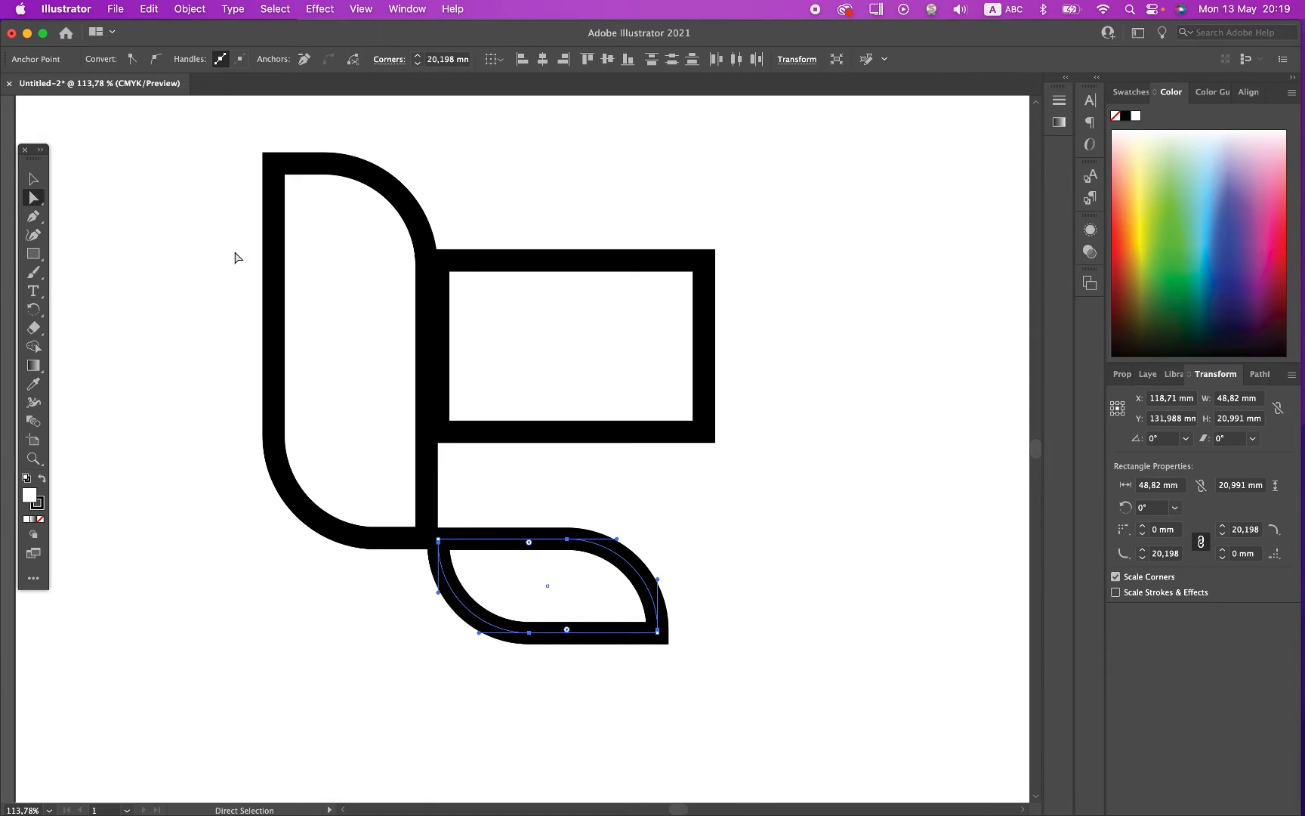
Step: Try rounding all four corners of the upper-right rectangle together, and undo the rounding
left_click(33, 180)
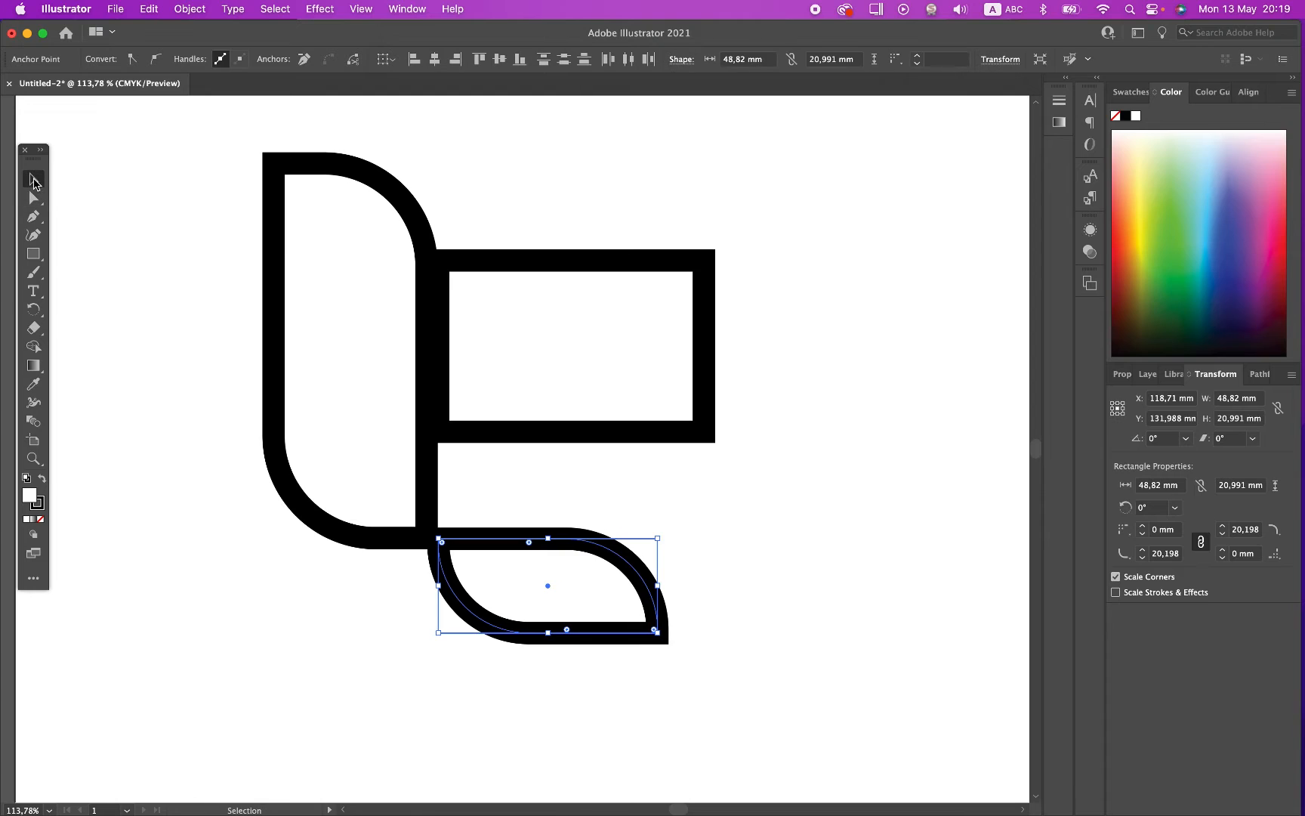
left_click(568, 447)
left_click(553, 435)
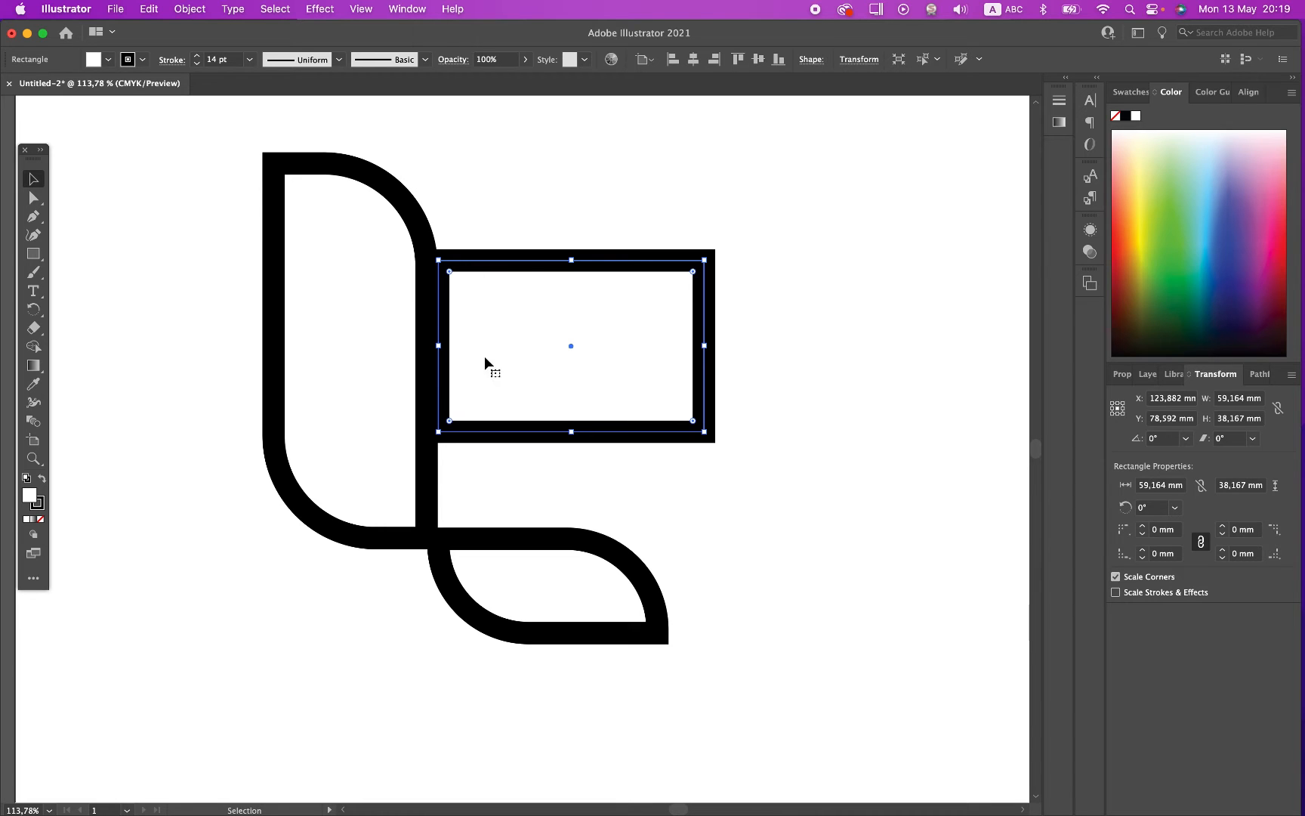
left_click(33, 197)
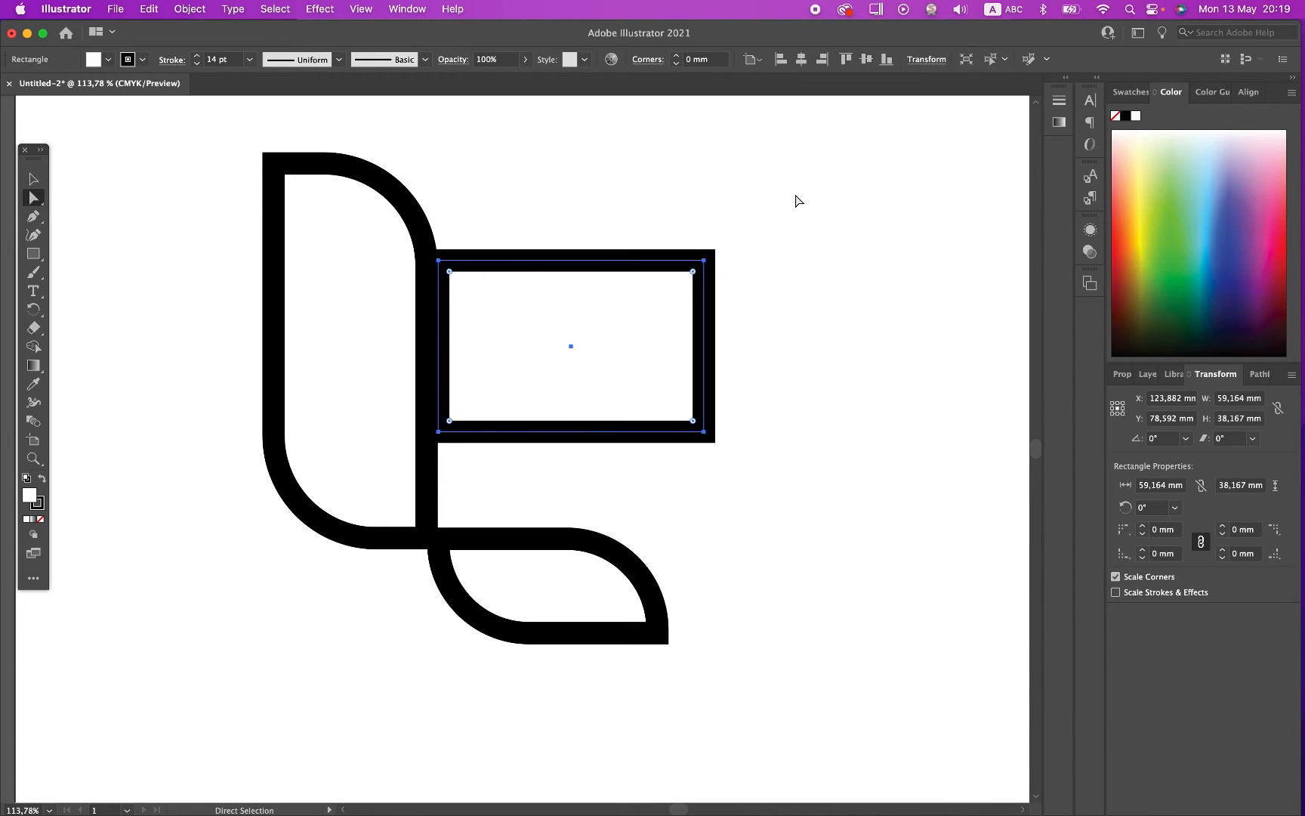
left_click_drag(694, 272, 575, 345)
key("super+z")
Step: Try rounding the upper-right rectangle's upper-right and lower-left corners together to about 27.5 mm, and undo the rounding
left_click(705, 260)
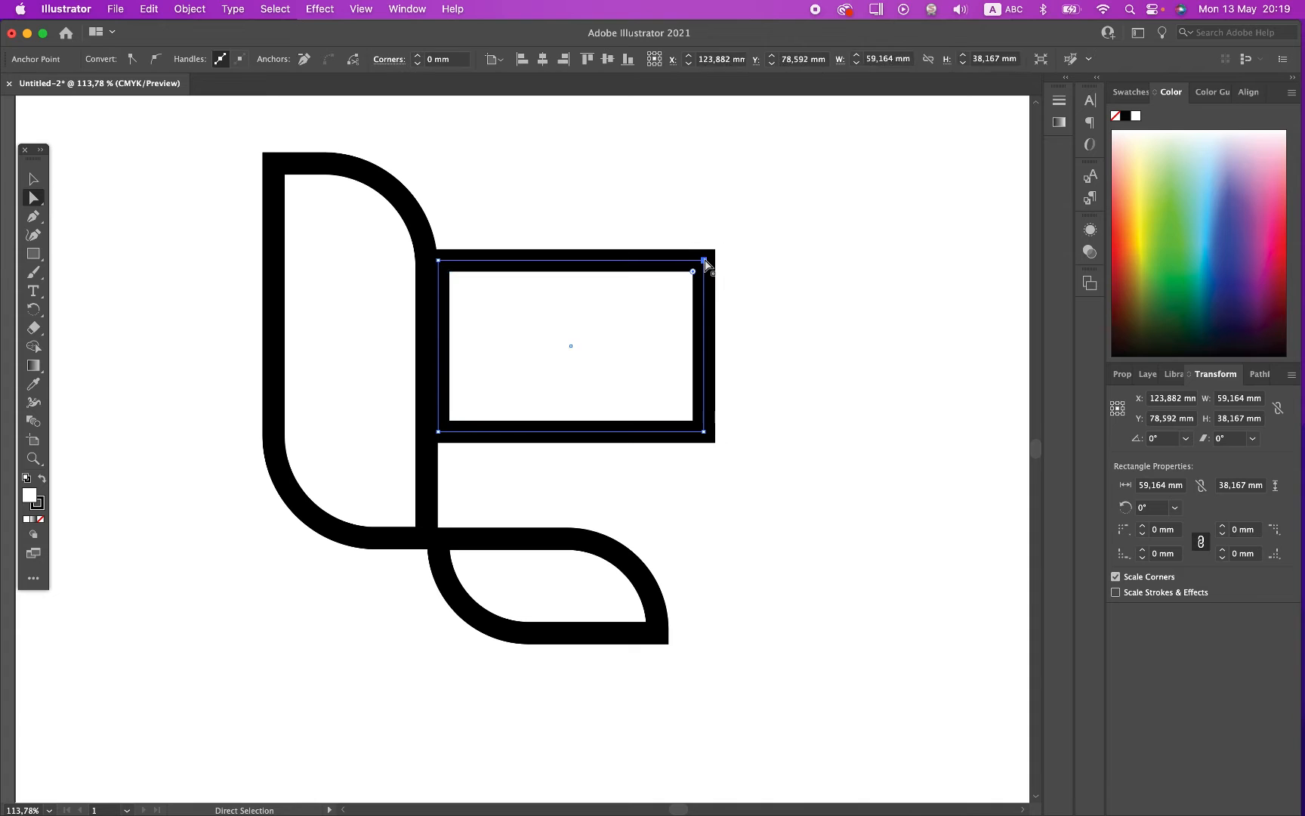
left_click(439, 431, "shift")
left_click_drag(449, 422, 564, 313)
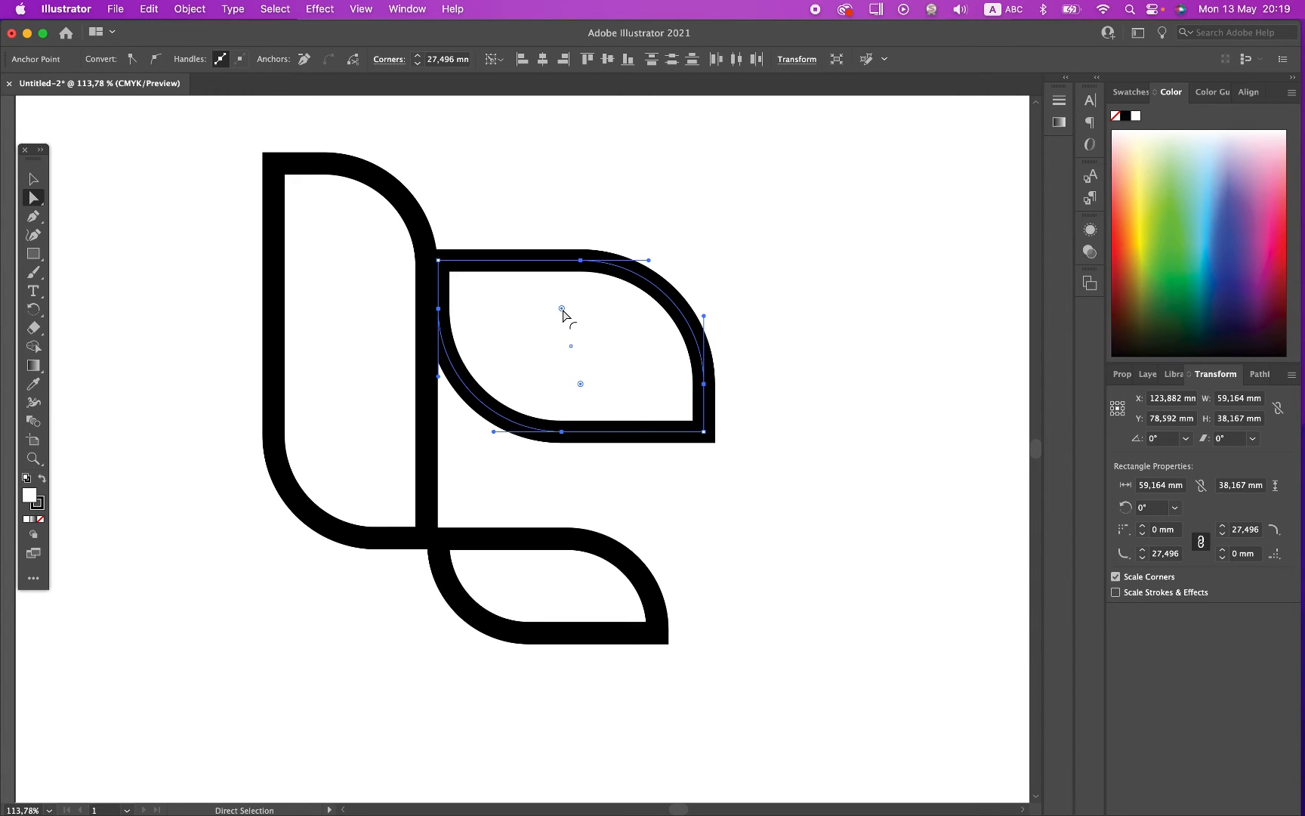
key("super+z")
Step: Round the upper-right rectangle's upper-left and lower-right corners together to a radius of about 32.3 mm
left_click(438, 260)
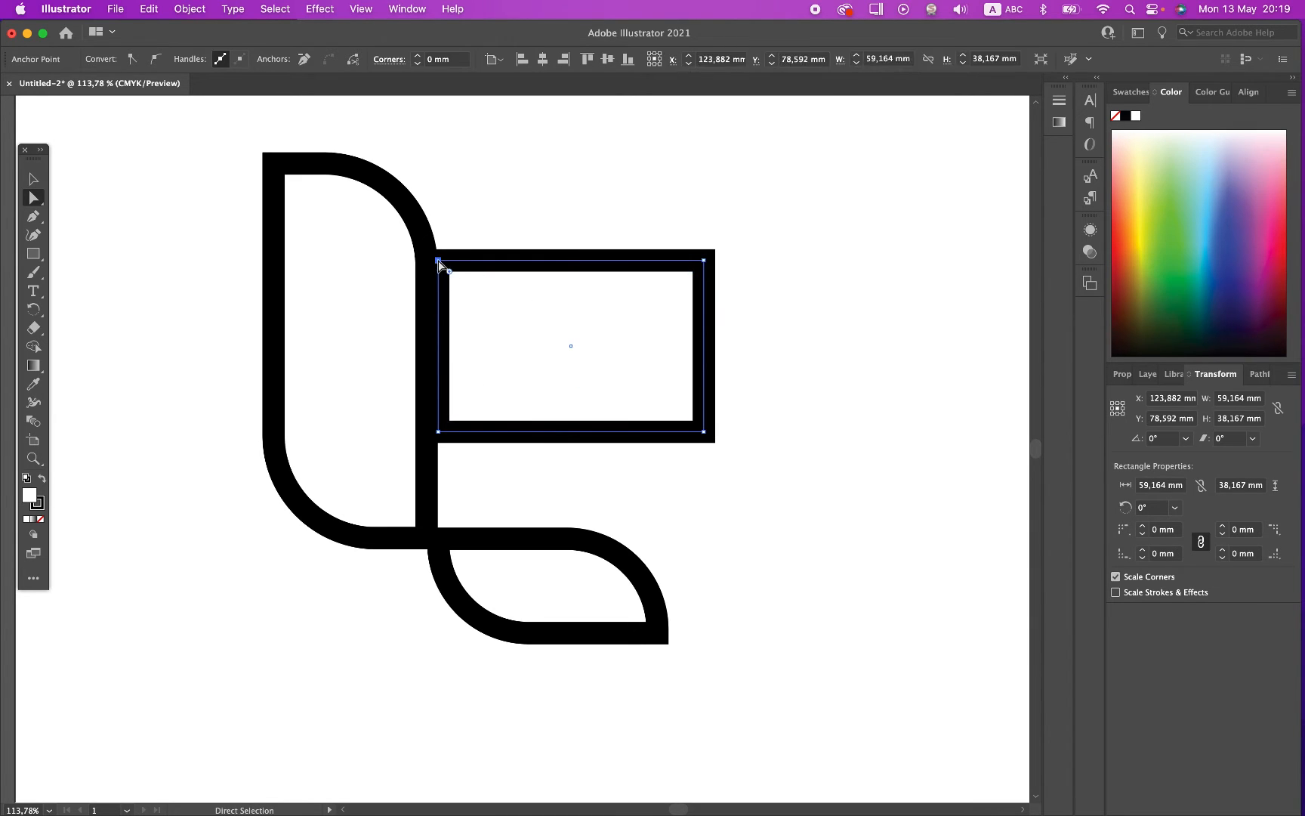
left_click(704, 431, "shift")
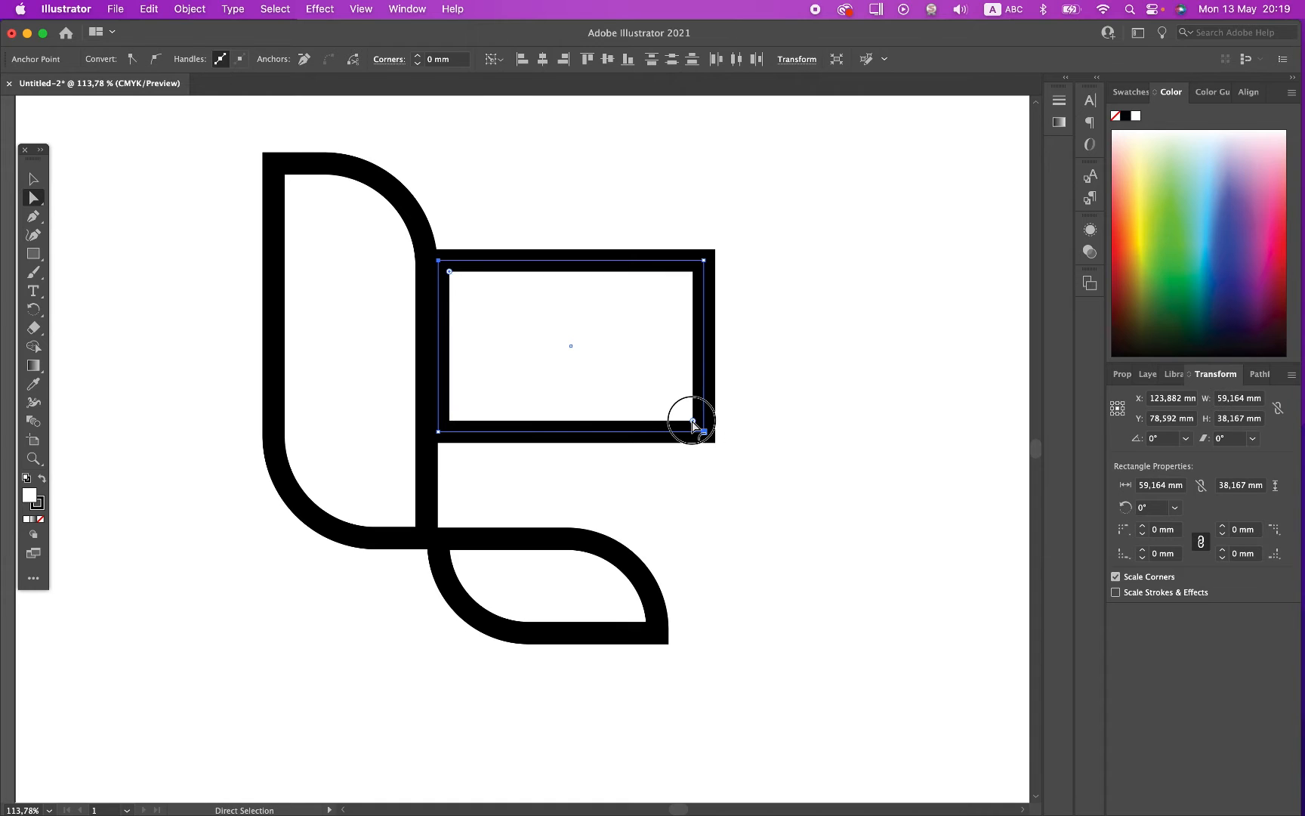
left_click_drag(693, 423, 525, 312)
left_click_drag(529, 318, 530, 317)
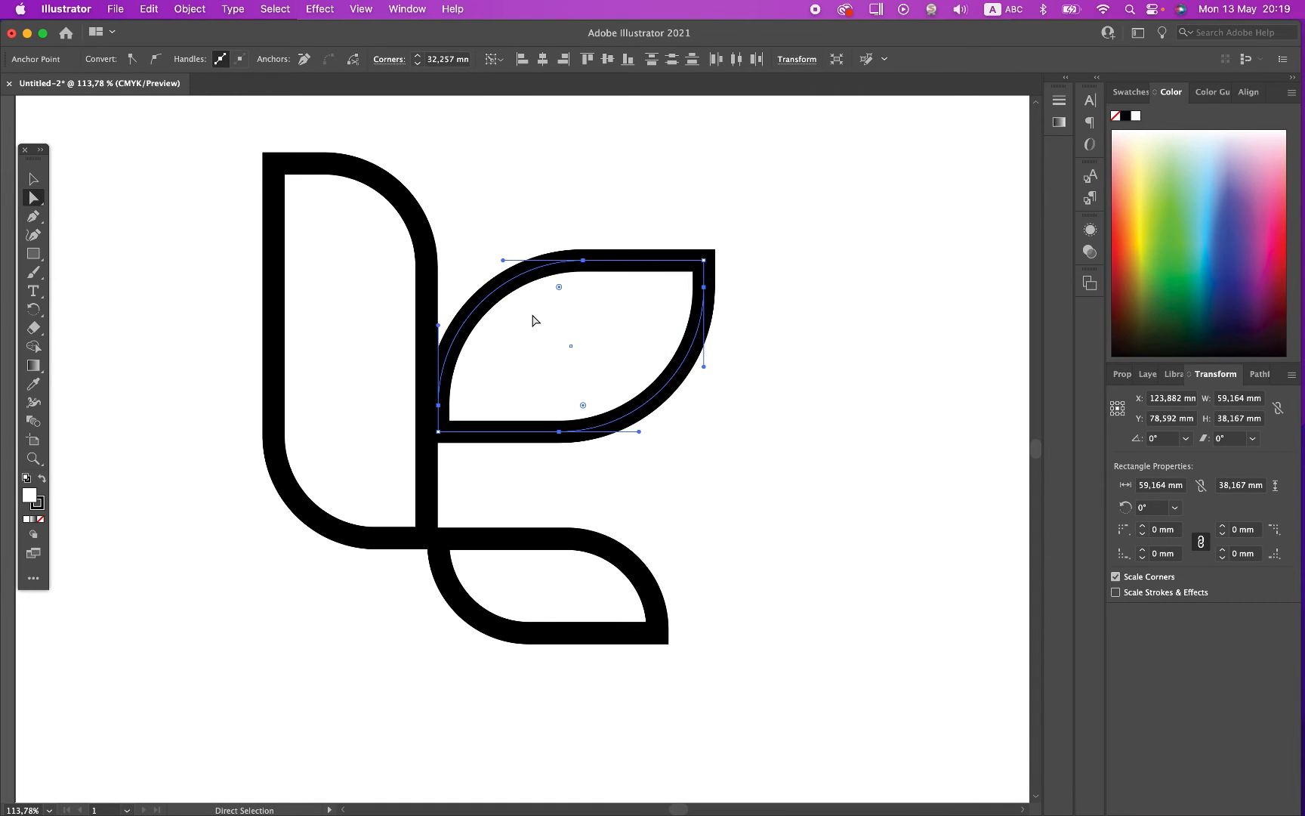
Step: Duplicate the upper-right leaf about 16 mm higher and slightly to the left, and send the copy behind the original
left_click(30, 179)
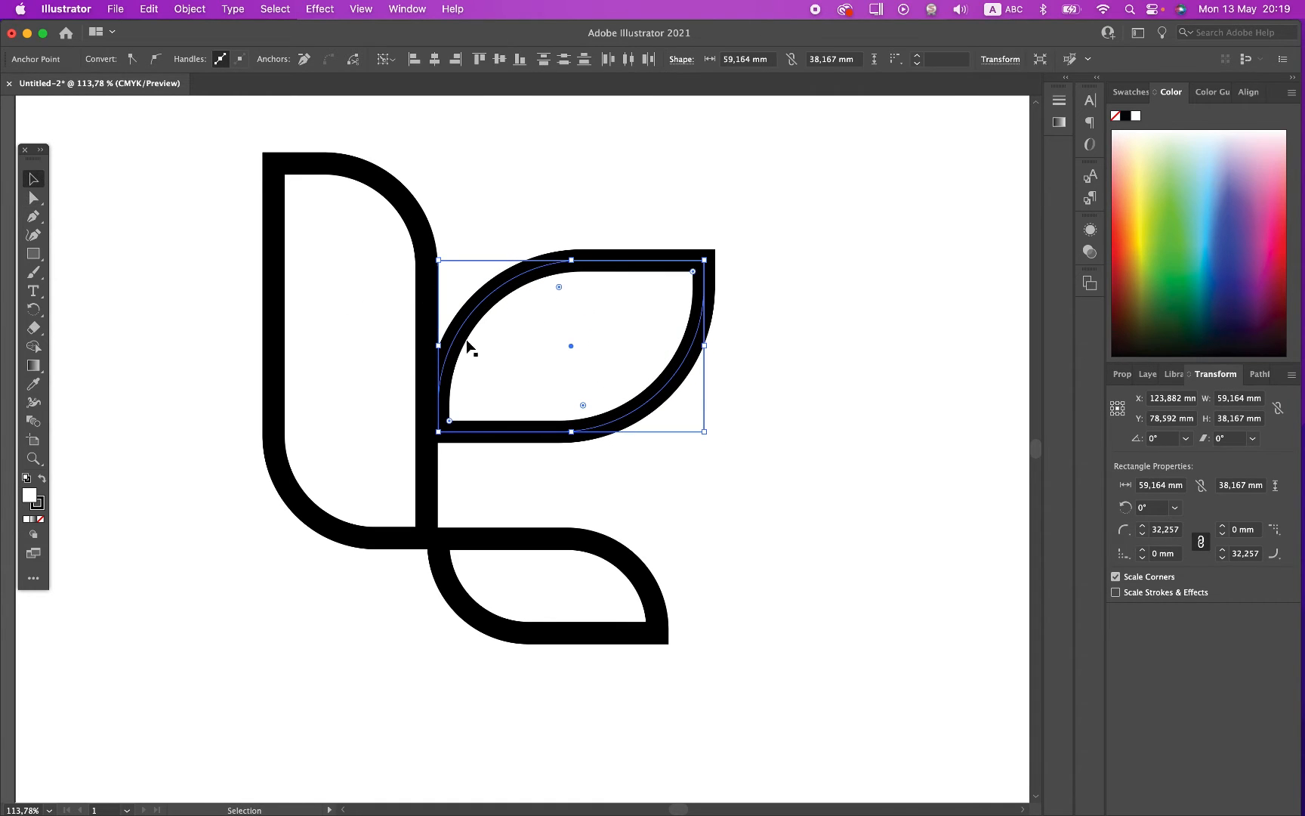
left_click_drag(457, 338, 457, 279)
key("super+bracketleft")
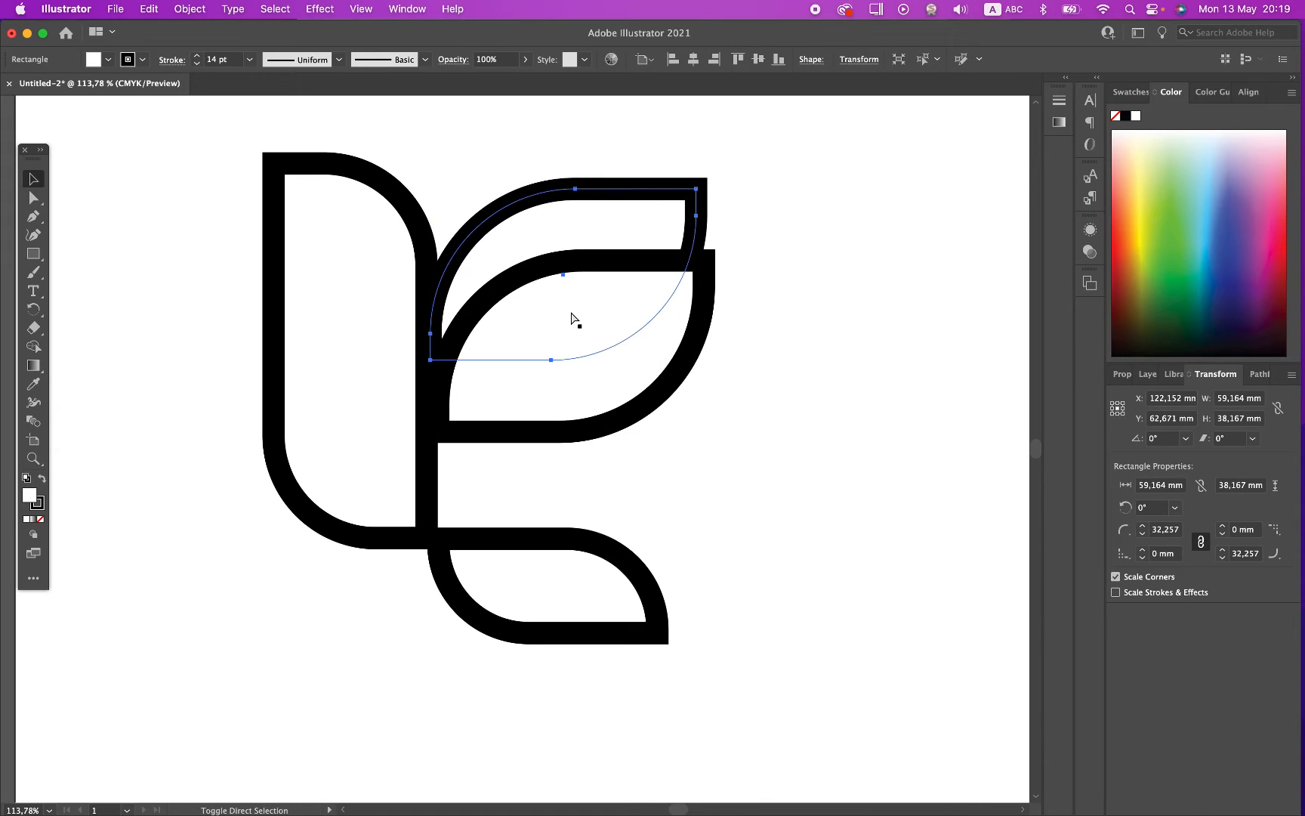
left_click(833, 316)
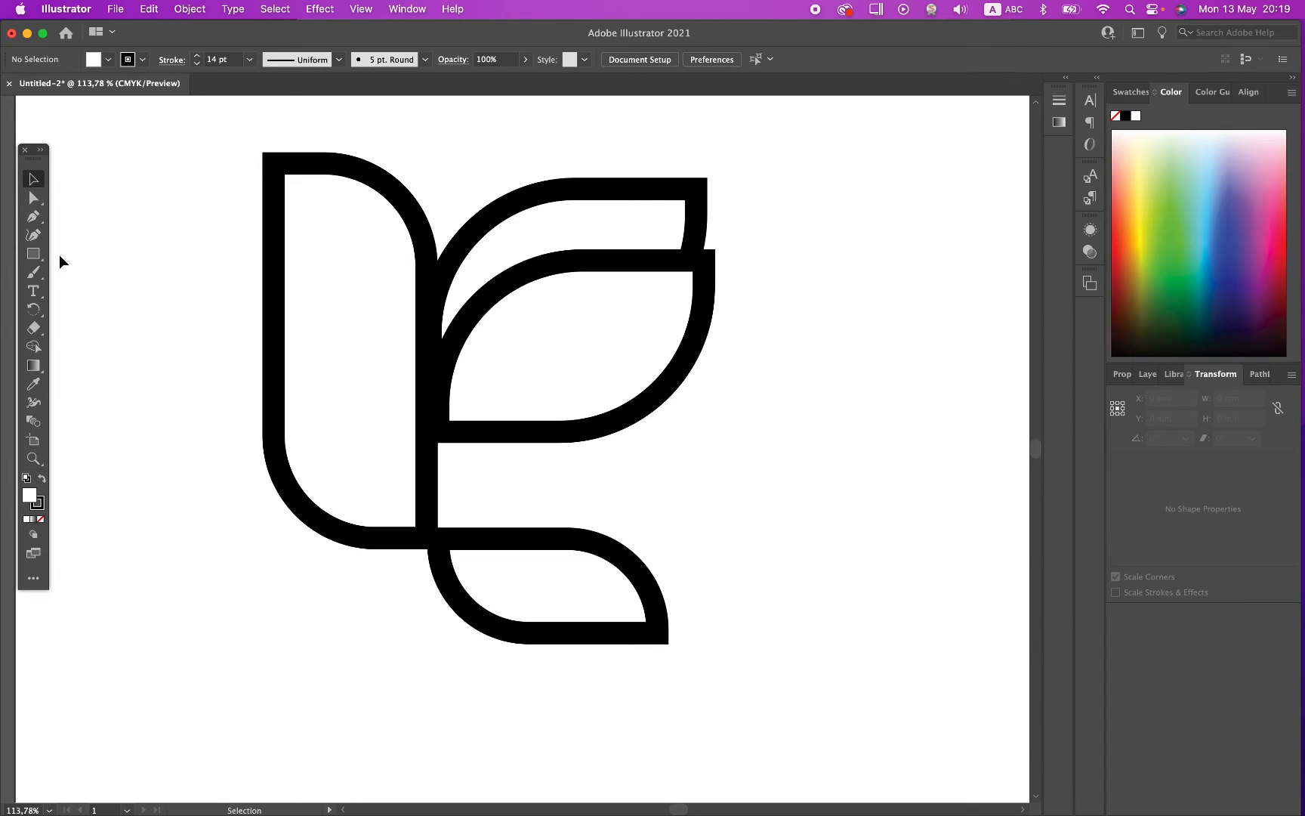
Step: Draw a circle about 1.4 mm wide inside the tall shape's upper end as an eye, and shift it slightly down and right
left_click_drag(33, 254, 78, 272)
left_click_drag(314, 203, 317, 206)
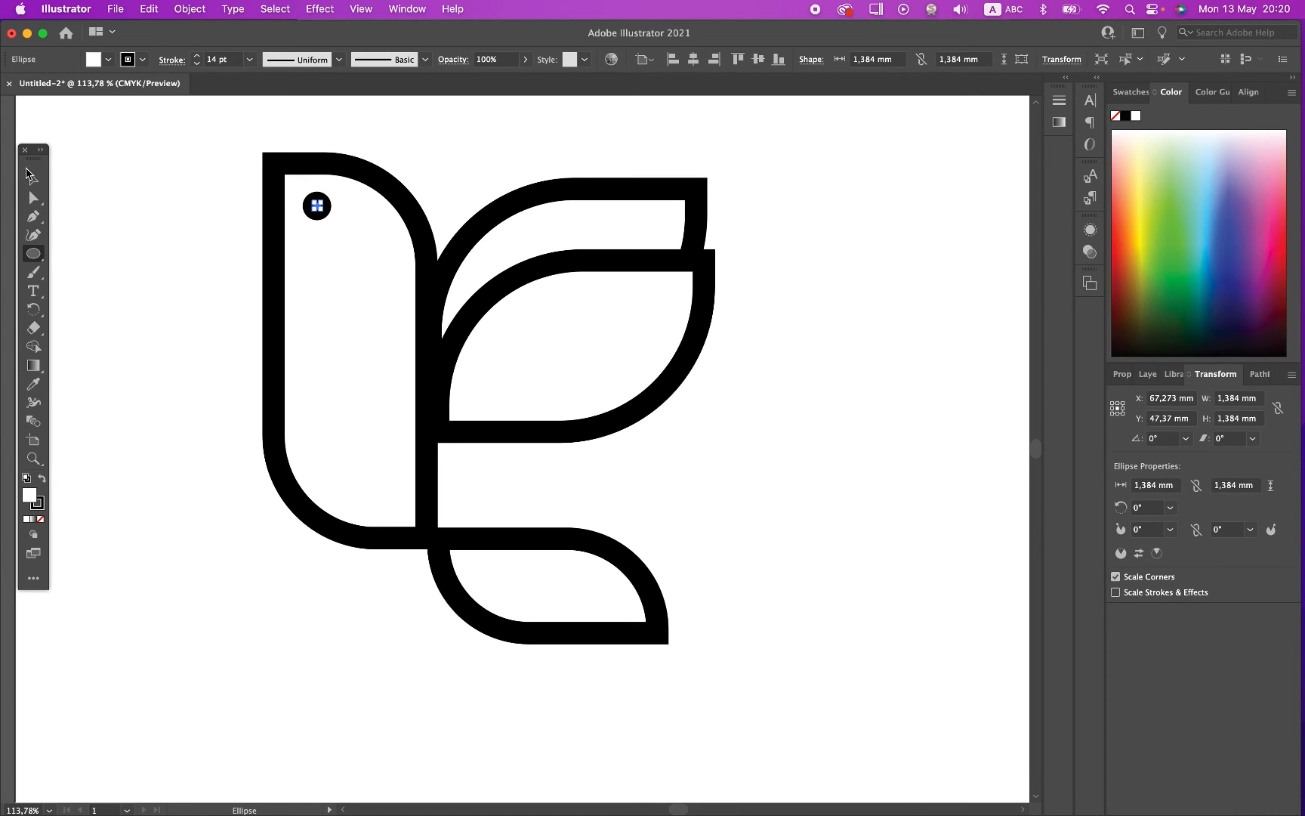
left_click(34, 179)
left_click(165, 343)
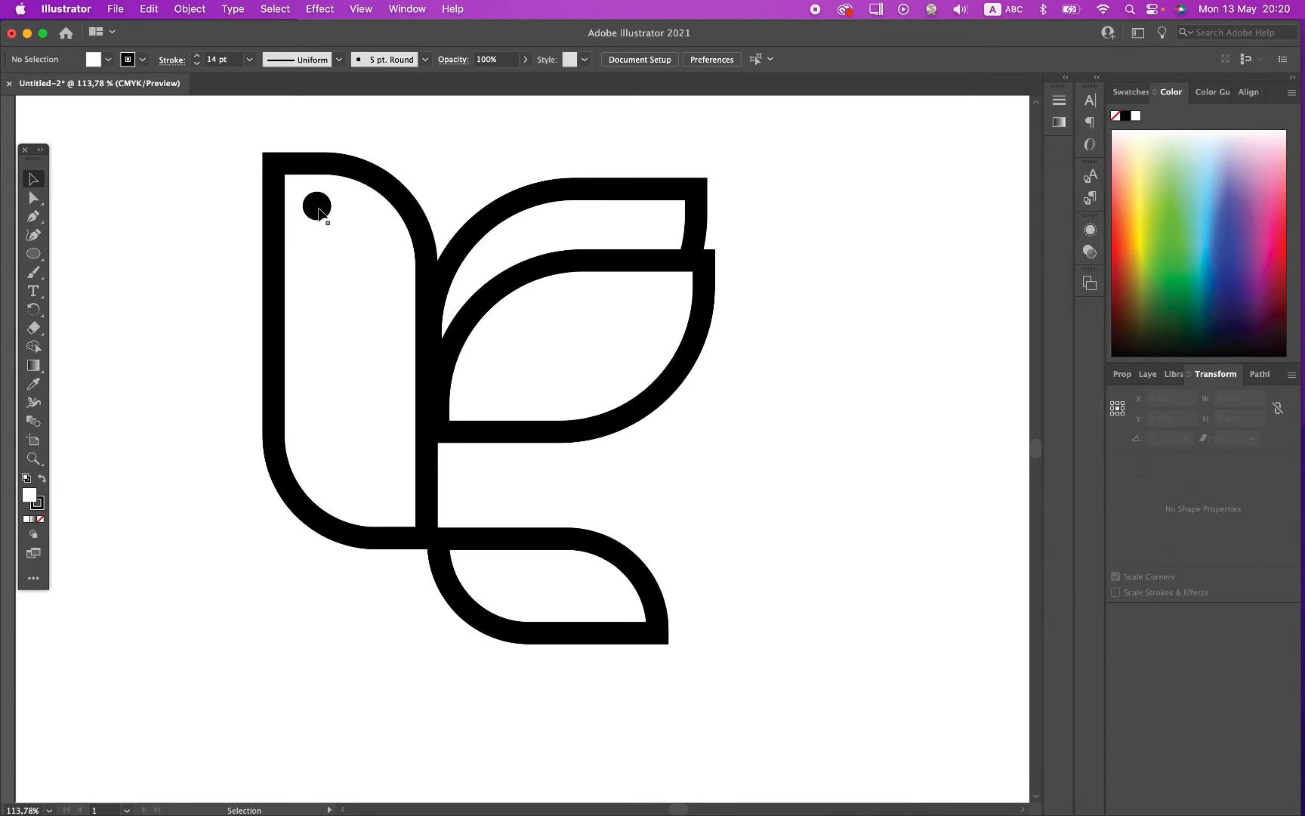
left_click_drag(315, 204, 326, 219)
left_click(329, 215)
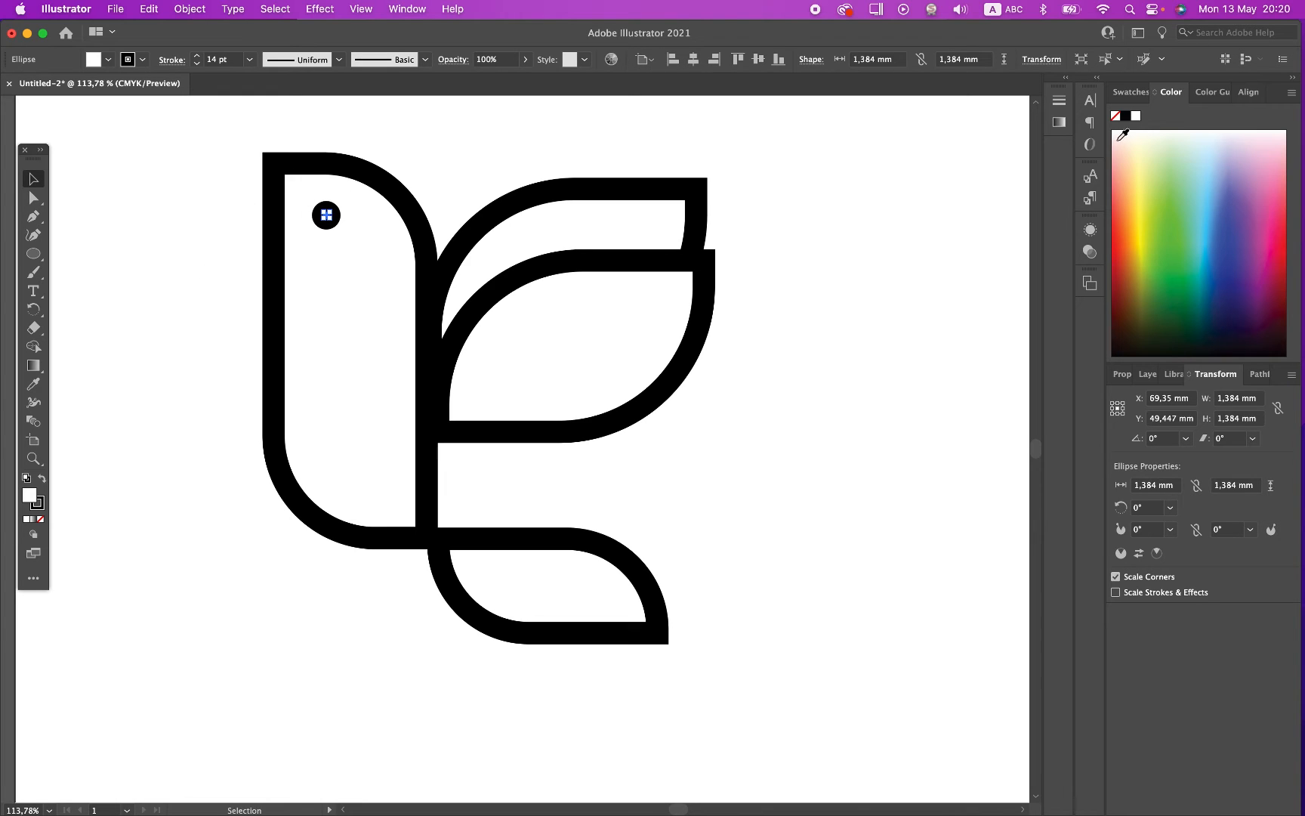
Step: Fill the eye circle with black, remove its stroke, and enlarge it proportionally to about 6.6 mm
left_click(1126, 118)
left_click(144, 60)
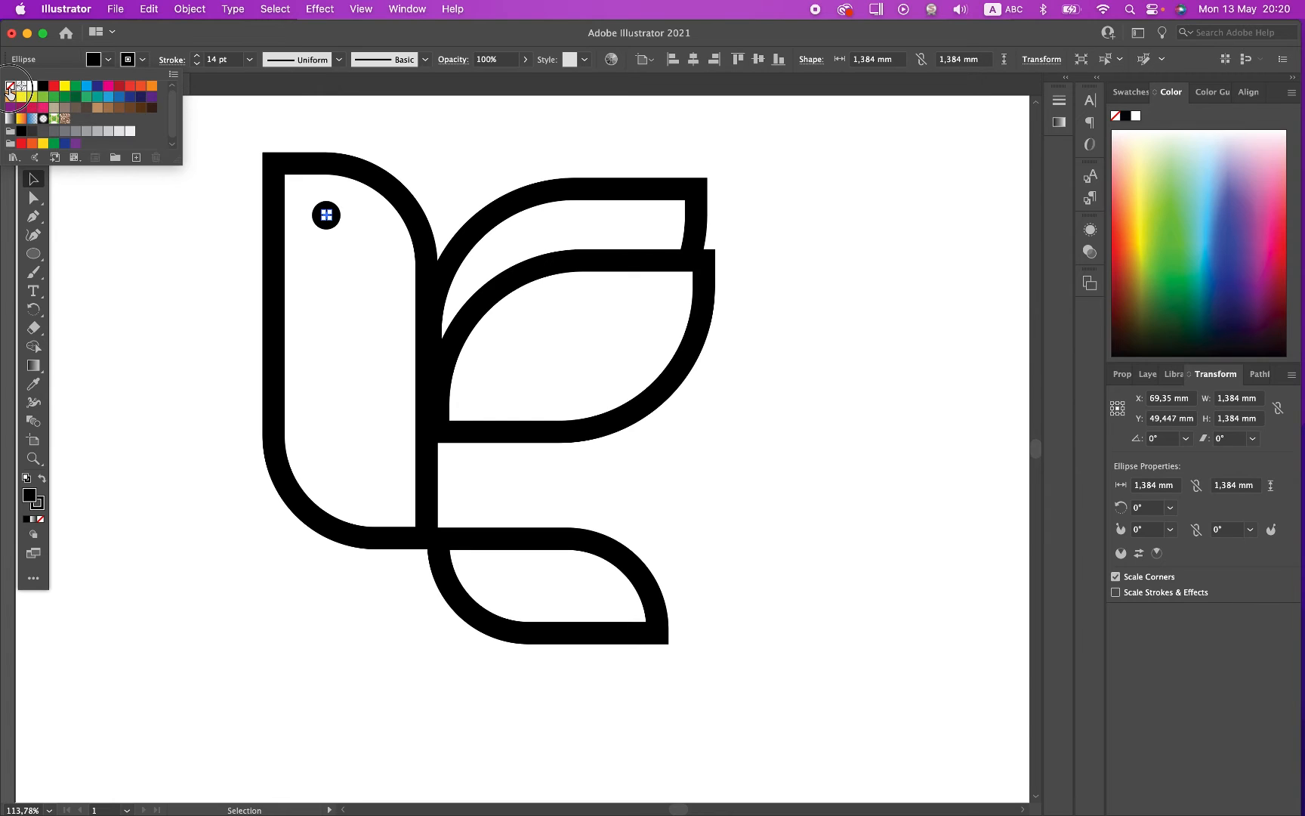
left_click(10, 86)
left_click(252, 35)
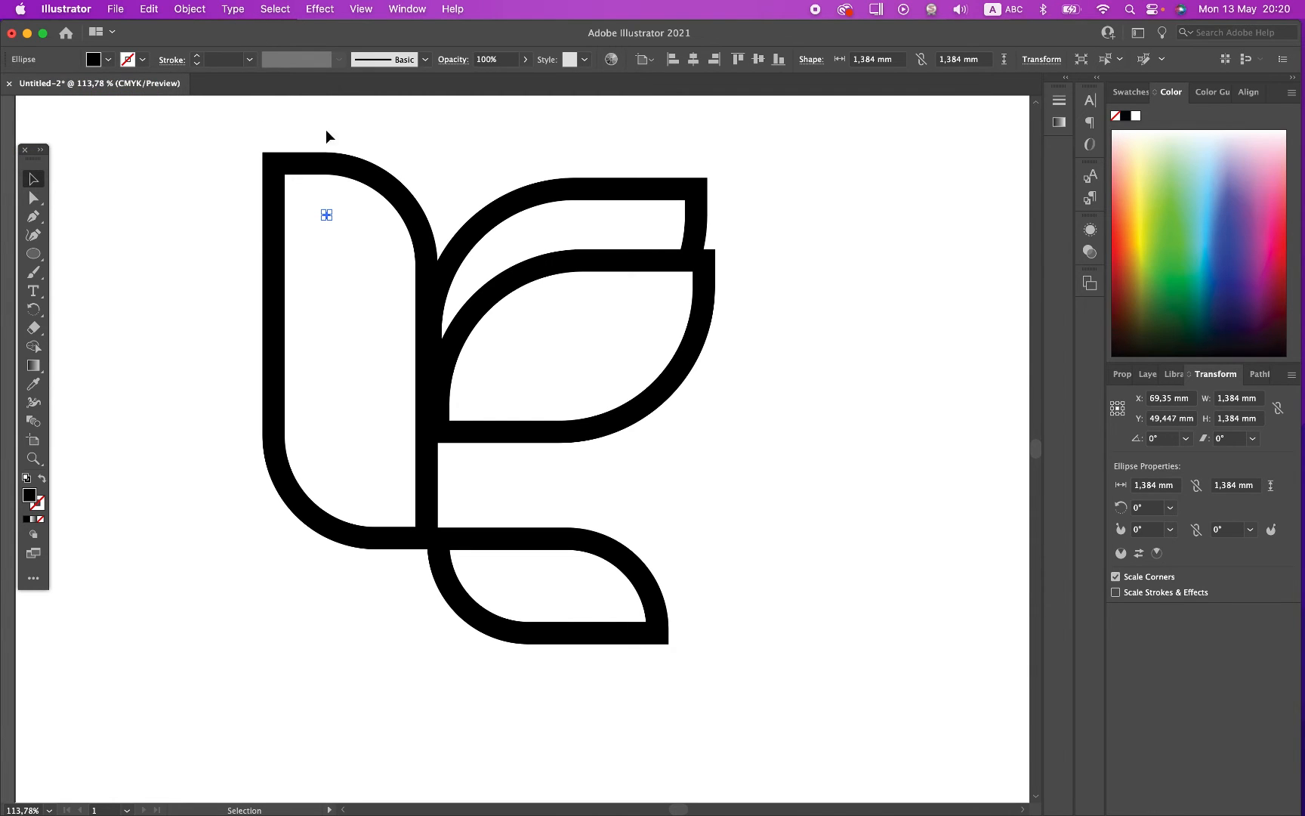
left_click_drag(330, 219, 377, 242)
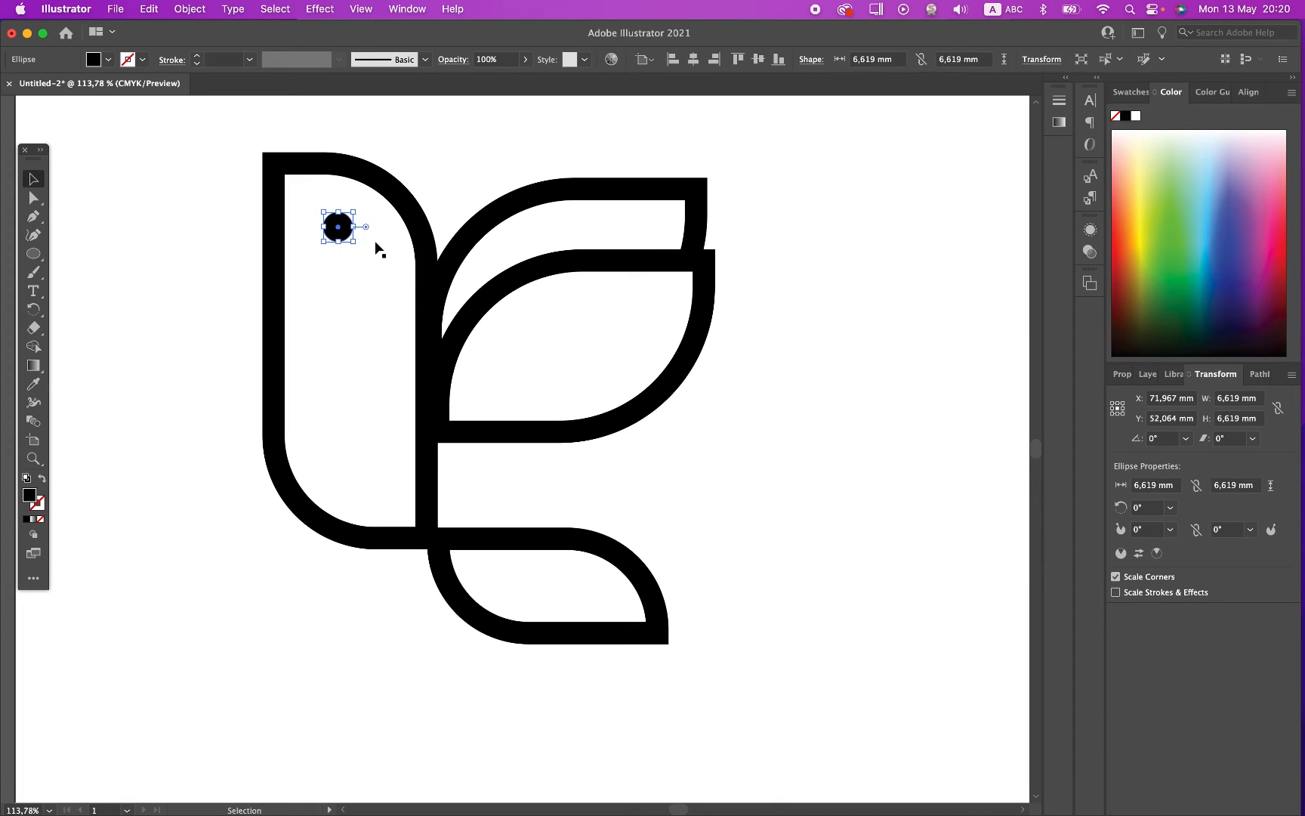
left_click(169, 378)
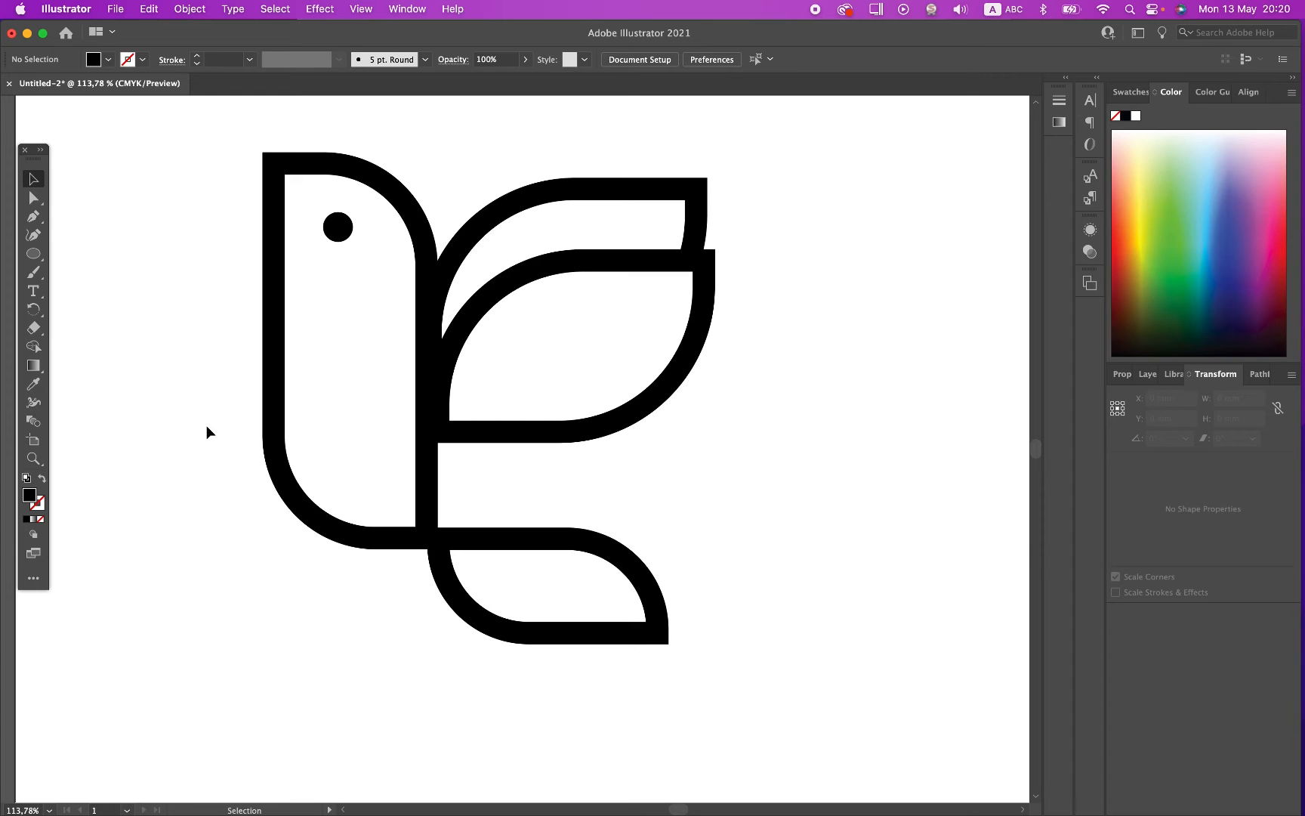
Step: Align the two wing leaves and the lower tail leaf along their left edges
left_click(484, 607)
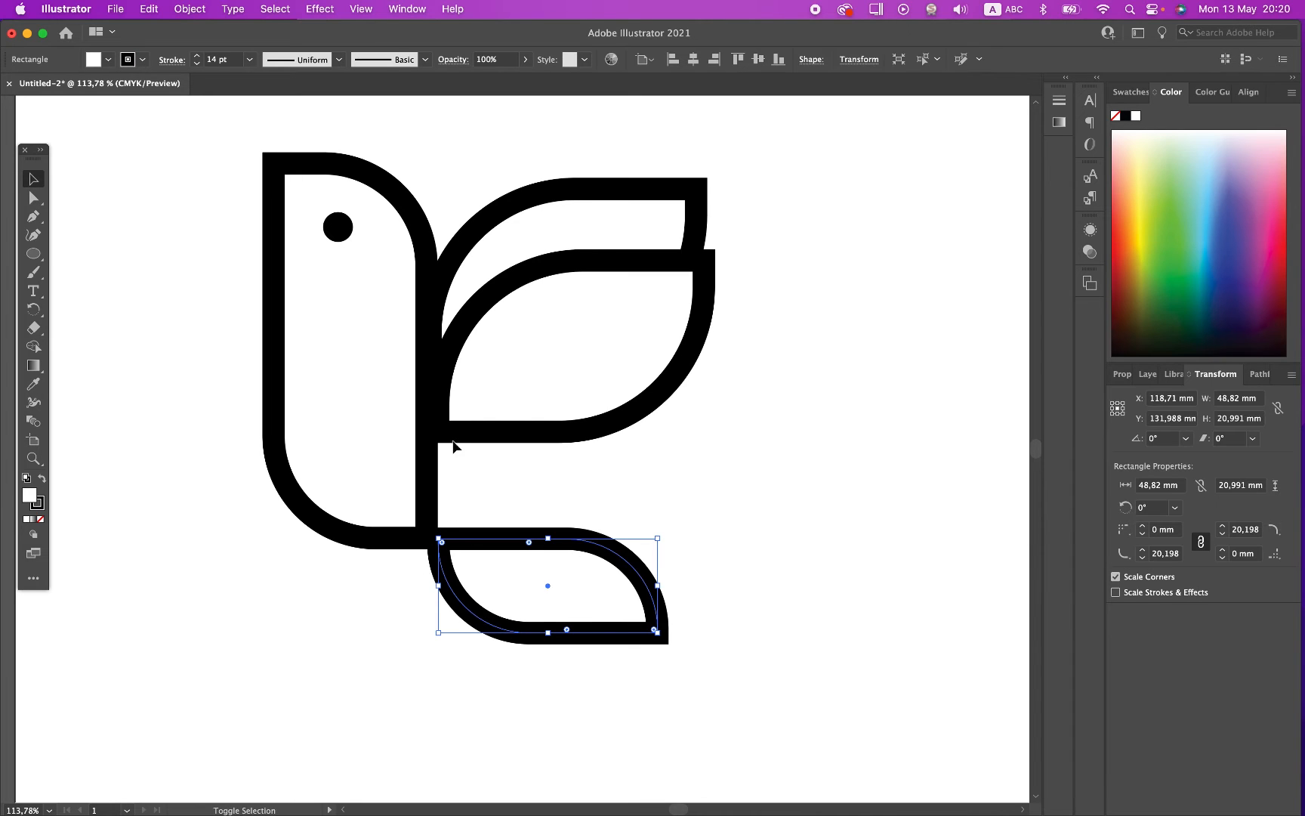
left_click_drag(633, 142, 529, 694)
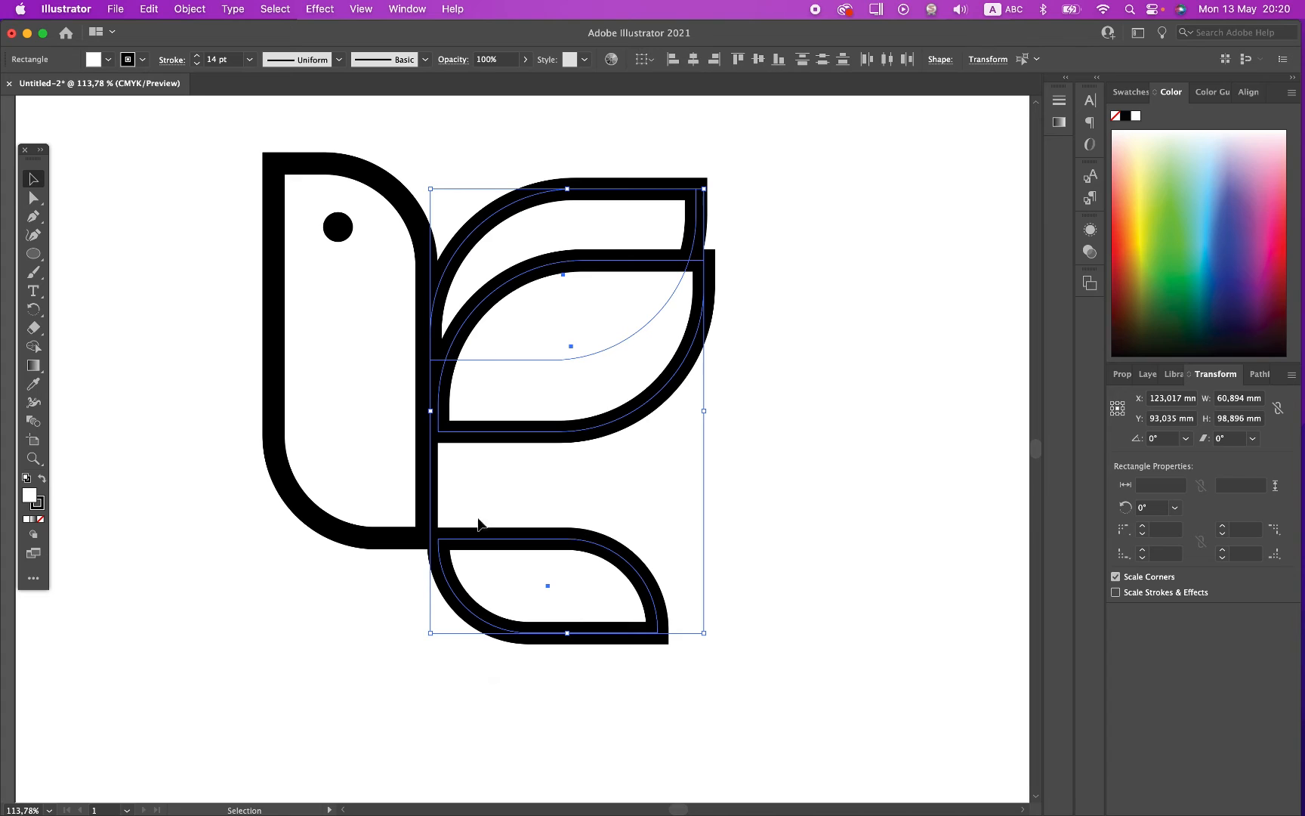
left_click(673, 60)
left_click(839, 342)
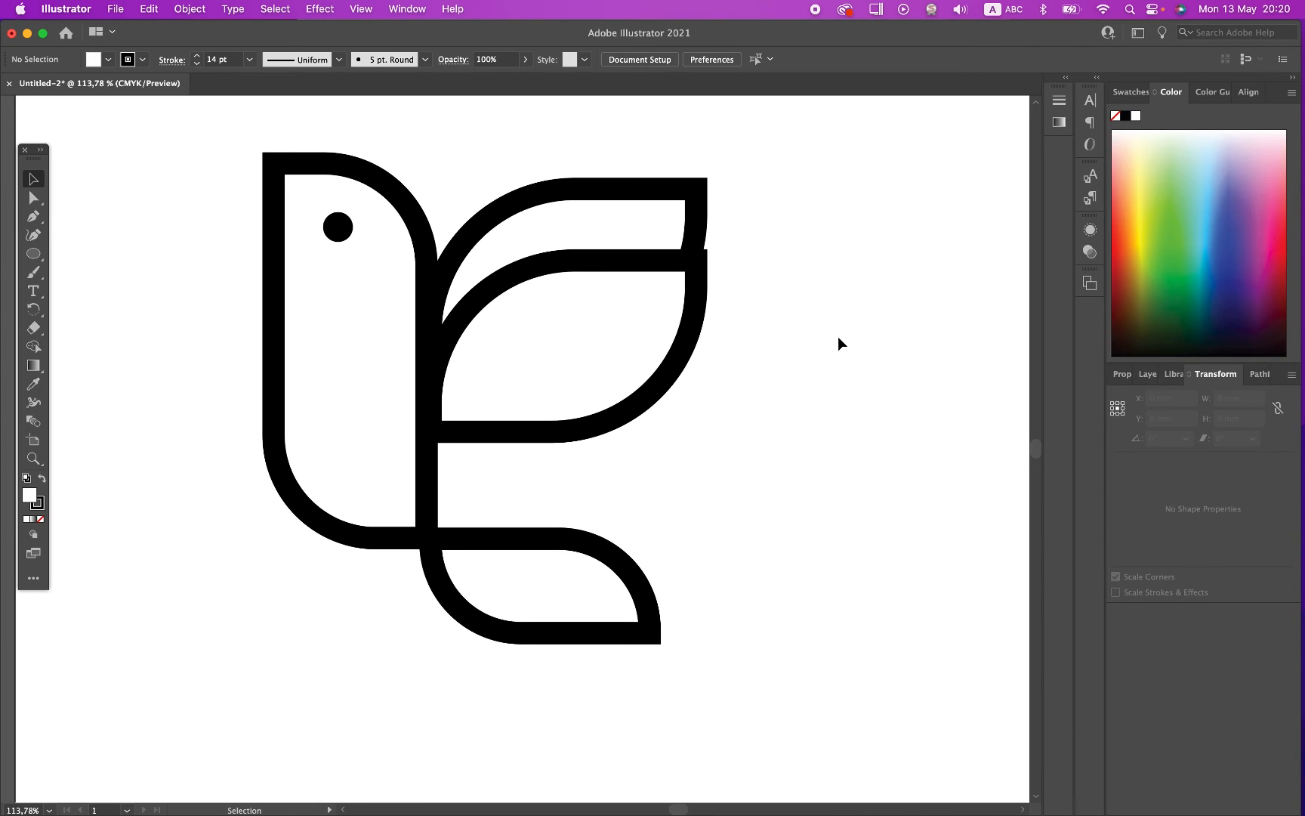
Step: Move both wing leaves straight down together, closer to the tail leaf
scroll(837, 337, "down", 3)
left_click(686, 344)
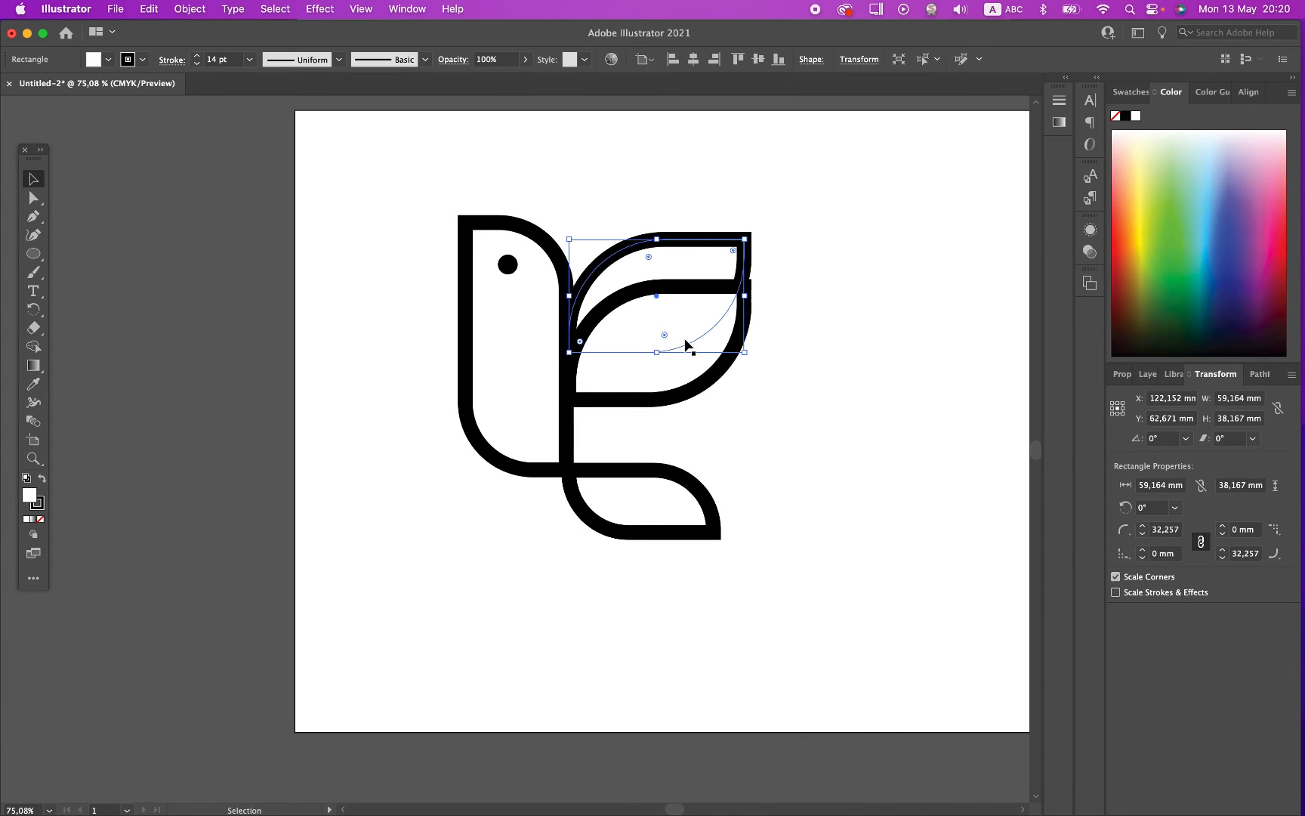
left_click(654, 401, "shift")
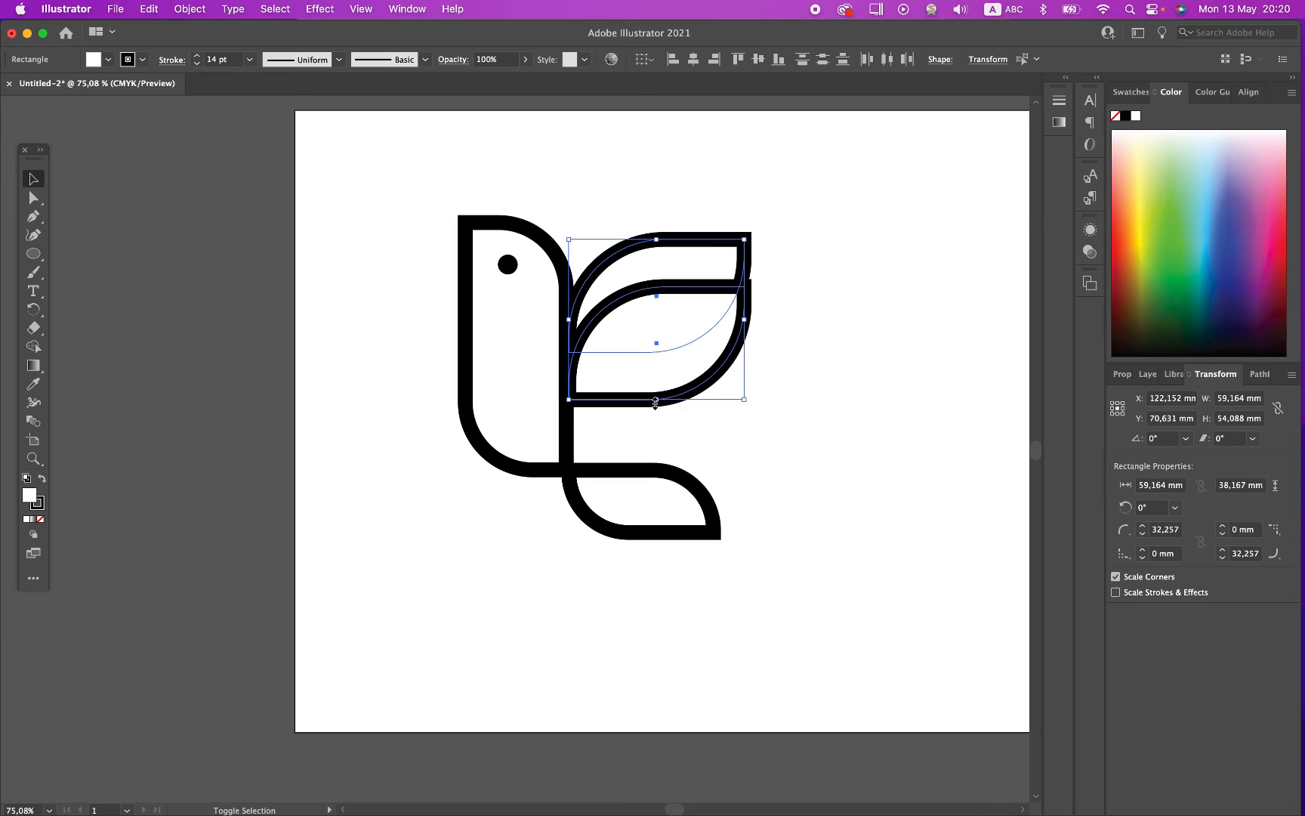
left_click_drag(655, 401, 655, 423)
left_click(632, 212)
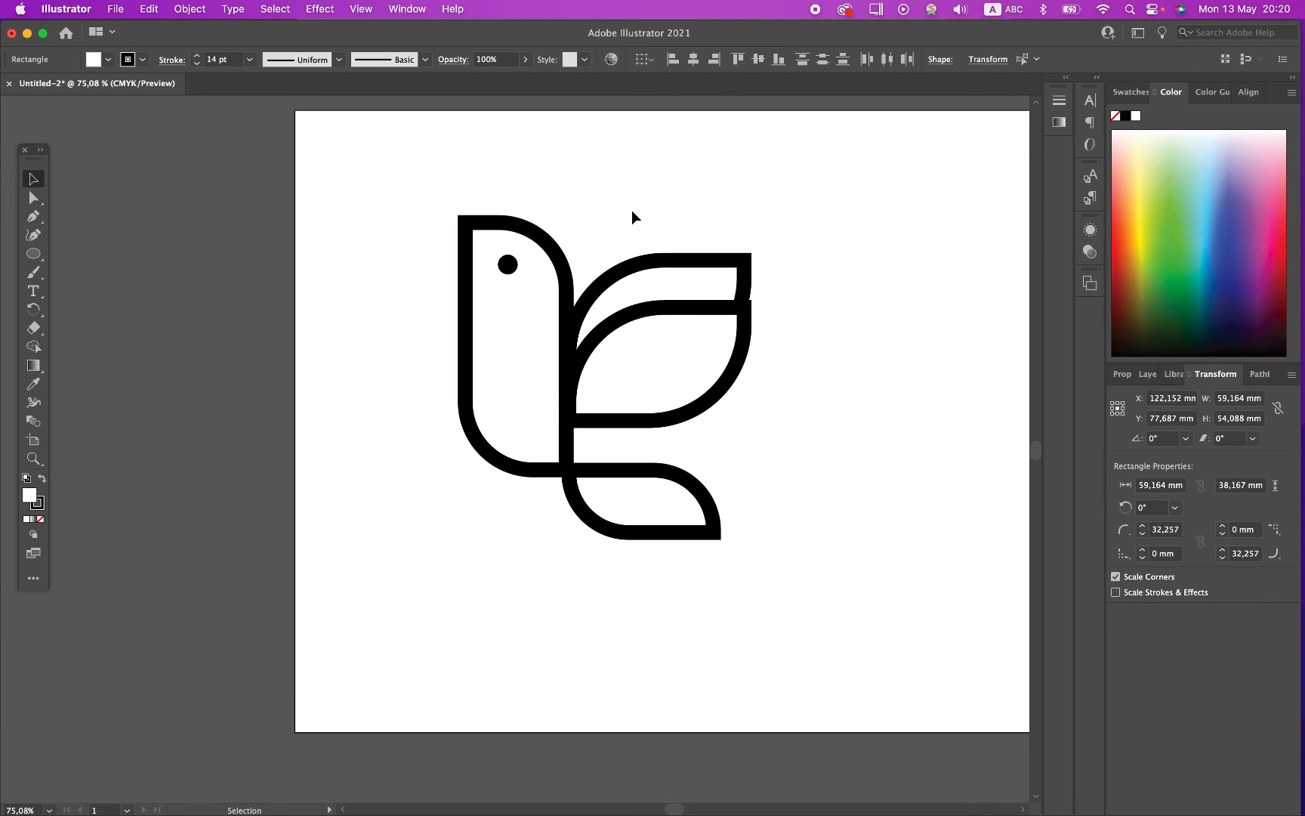
Step: Move the rear wing leaf straight up so more of it shows above the front leaf
left_click(623, 268)
key("shift+Up")
key("shift+Up")
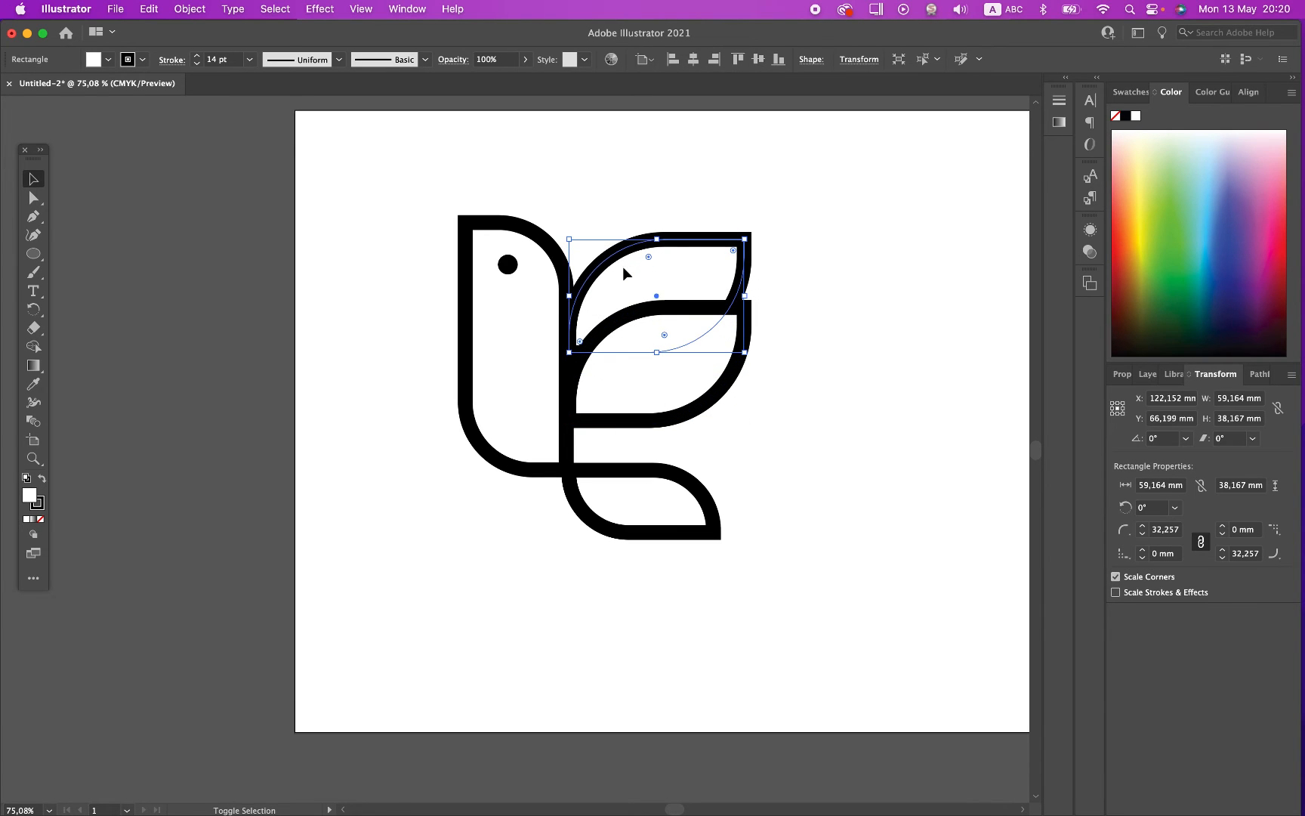
left_click(786, 220)
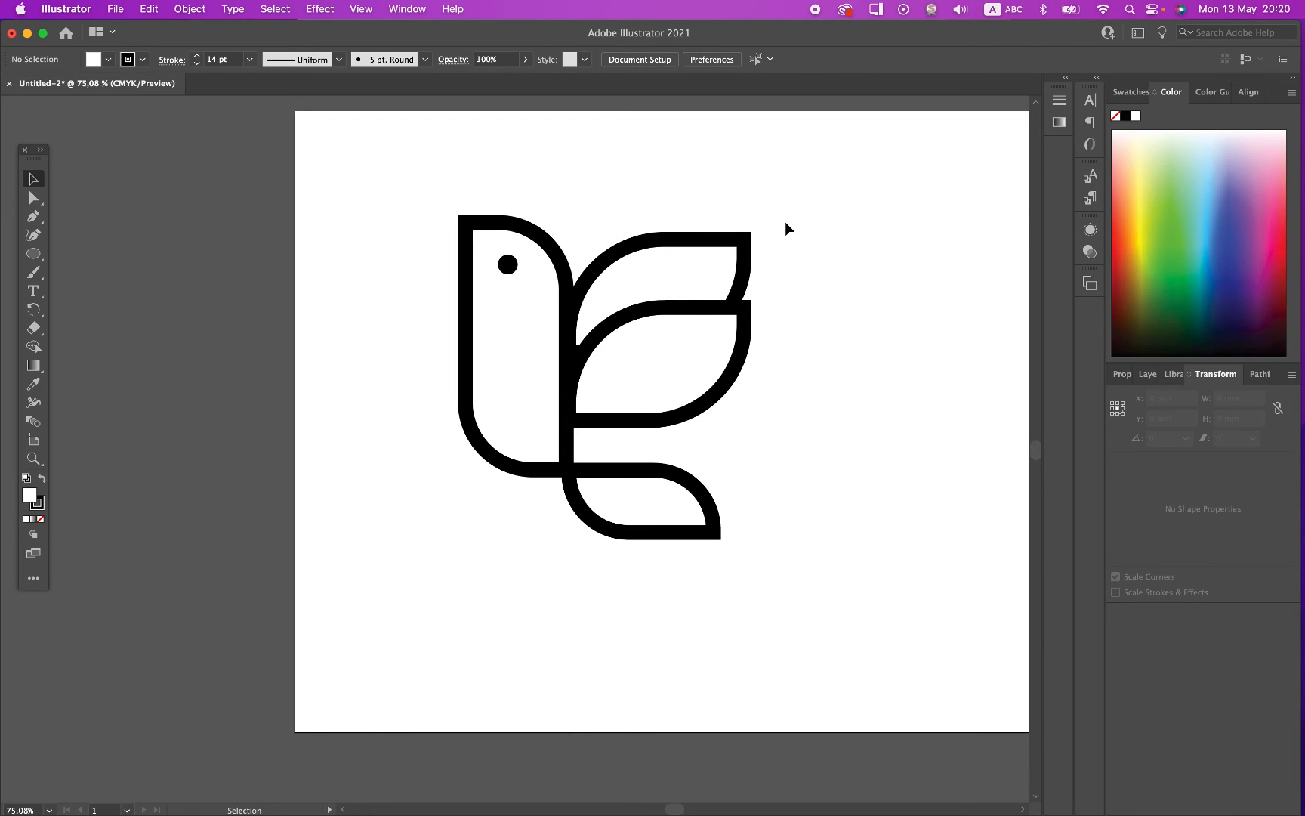
Step: Place a duplicate of the whole bird to the lower right of the original, and delete the duplicate
left_click_drag(785, 222, 448, 537)
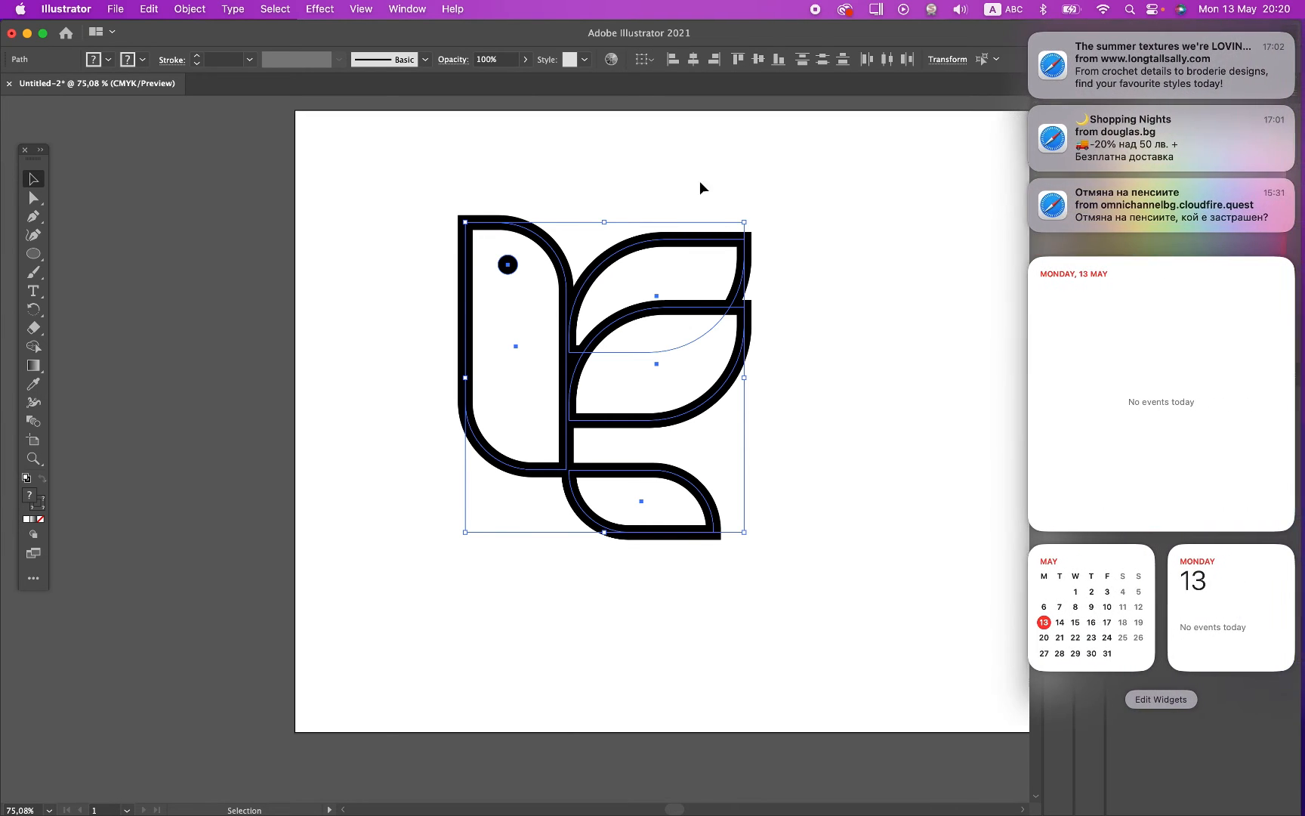
left_click(738, 174)
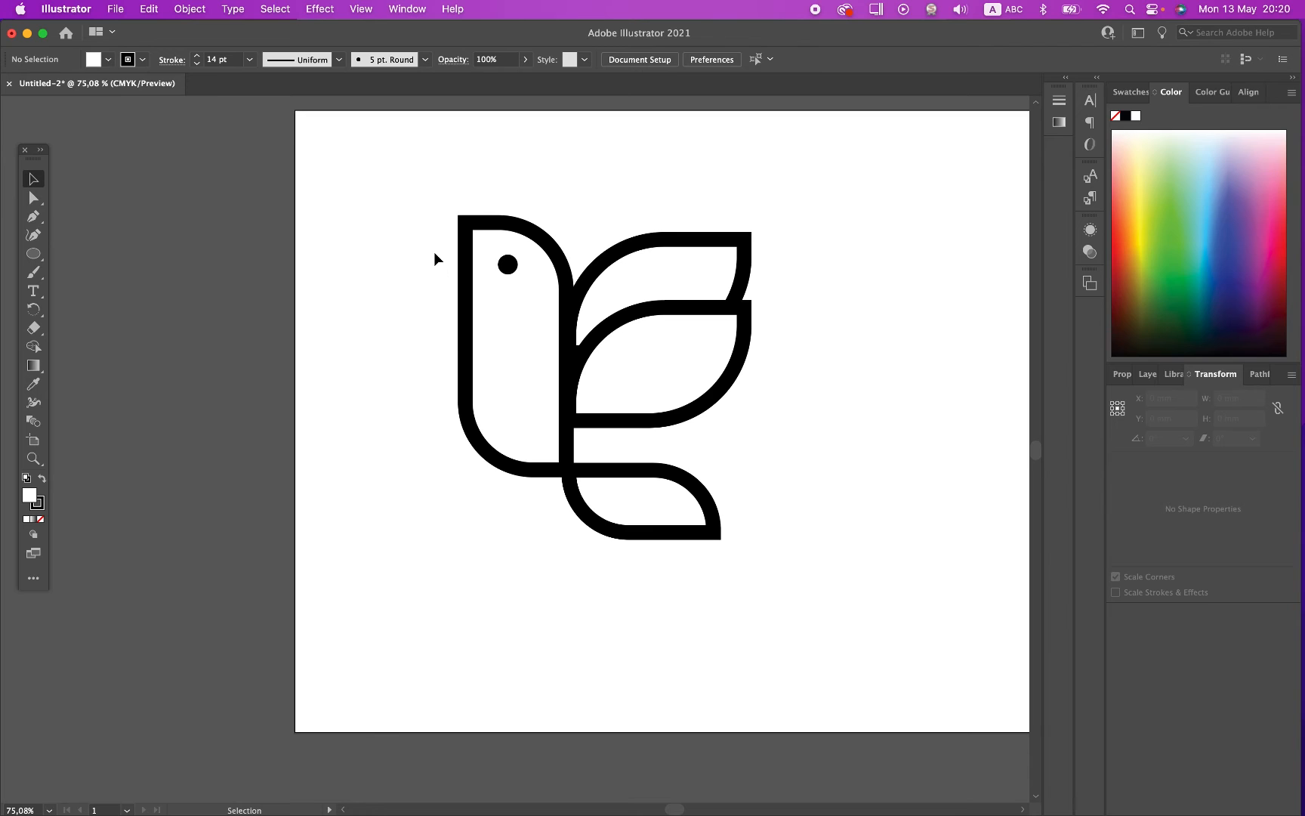
left_click_drag(427, 190, 809, 594)
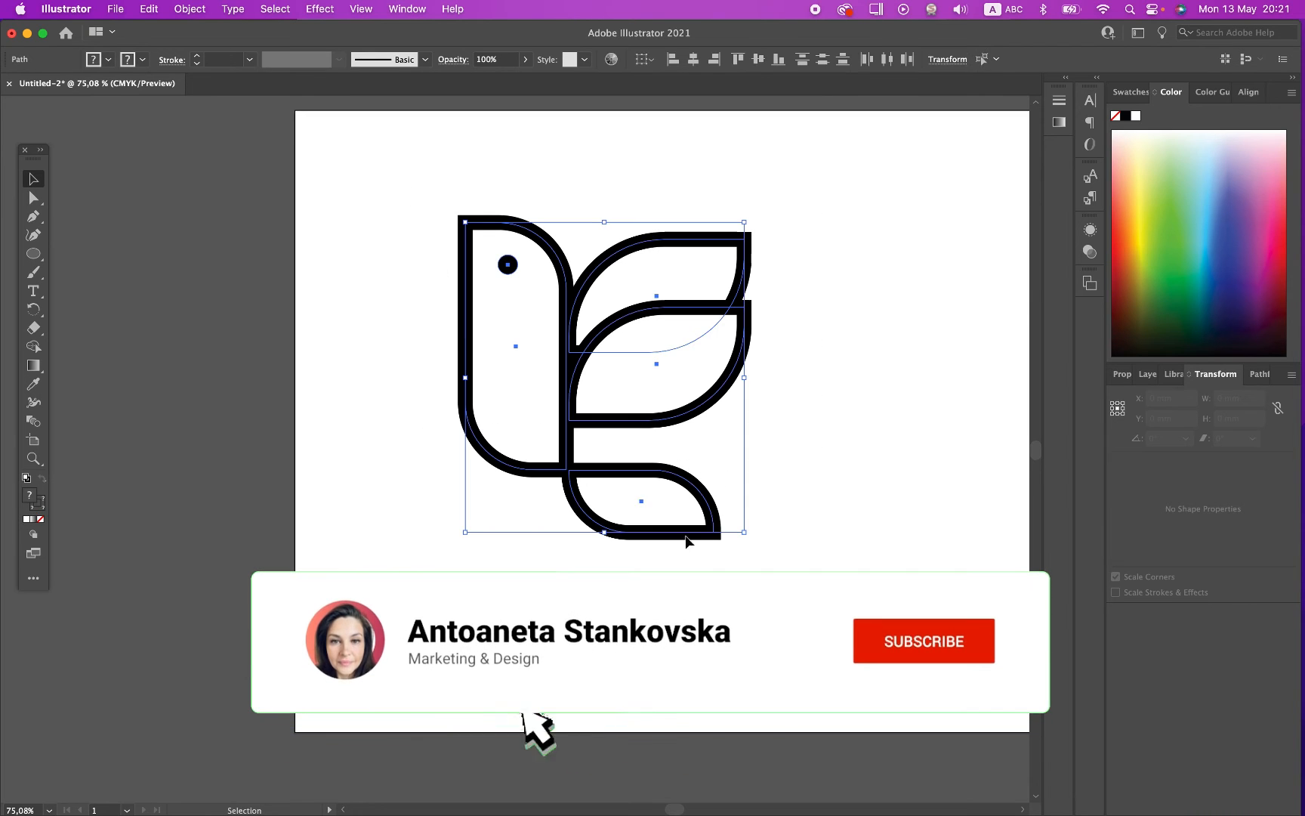
right_click(550, 476)
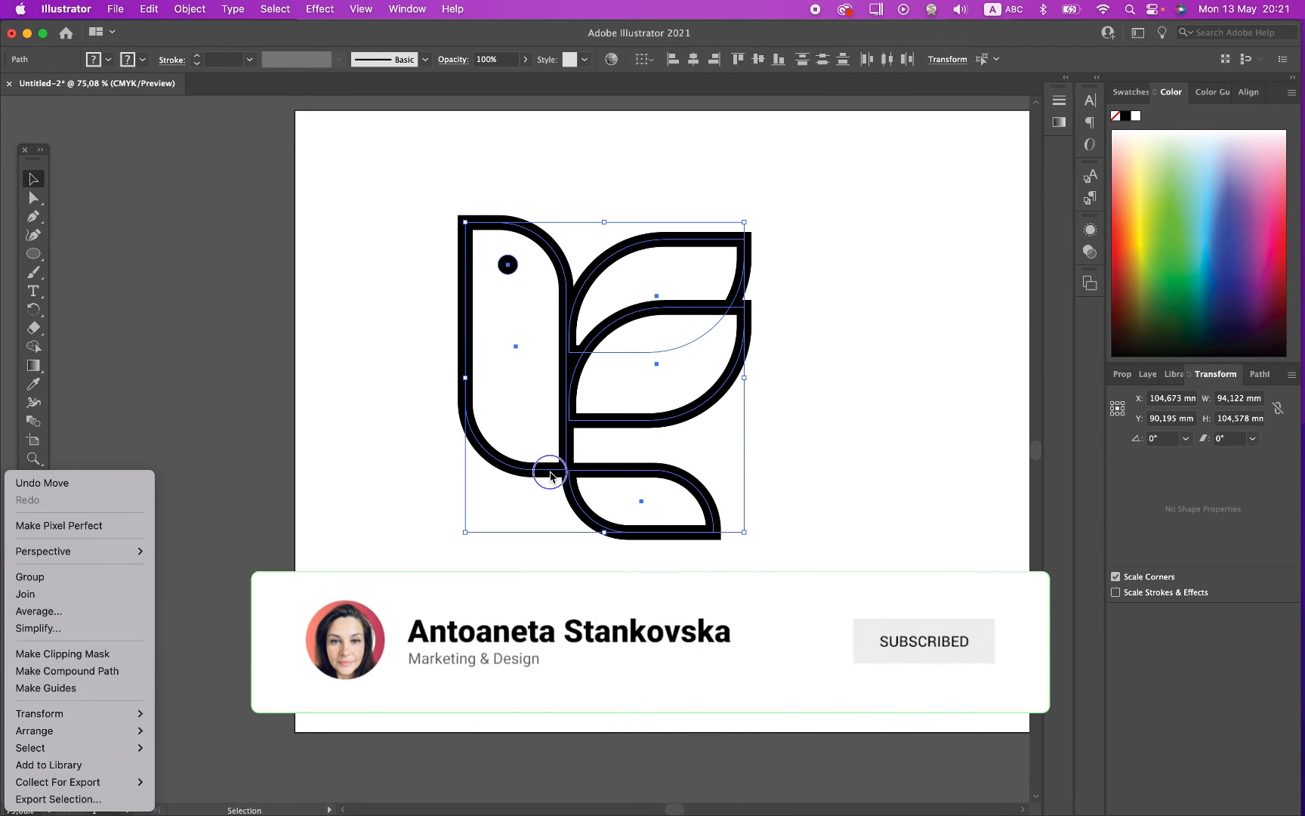
left_click(793, 464)
left_click_drag(516, 466, 808, 651, "alt")
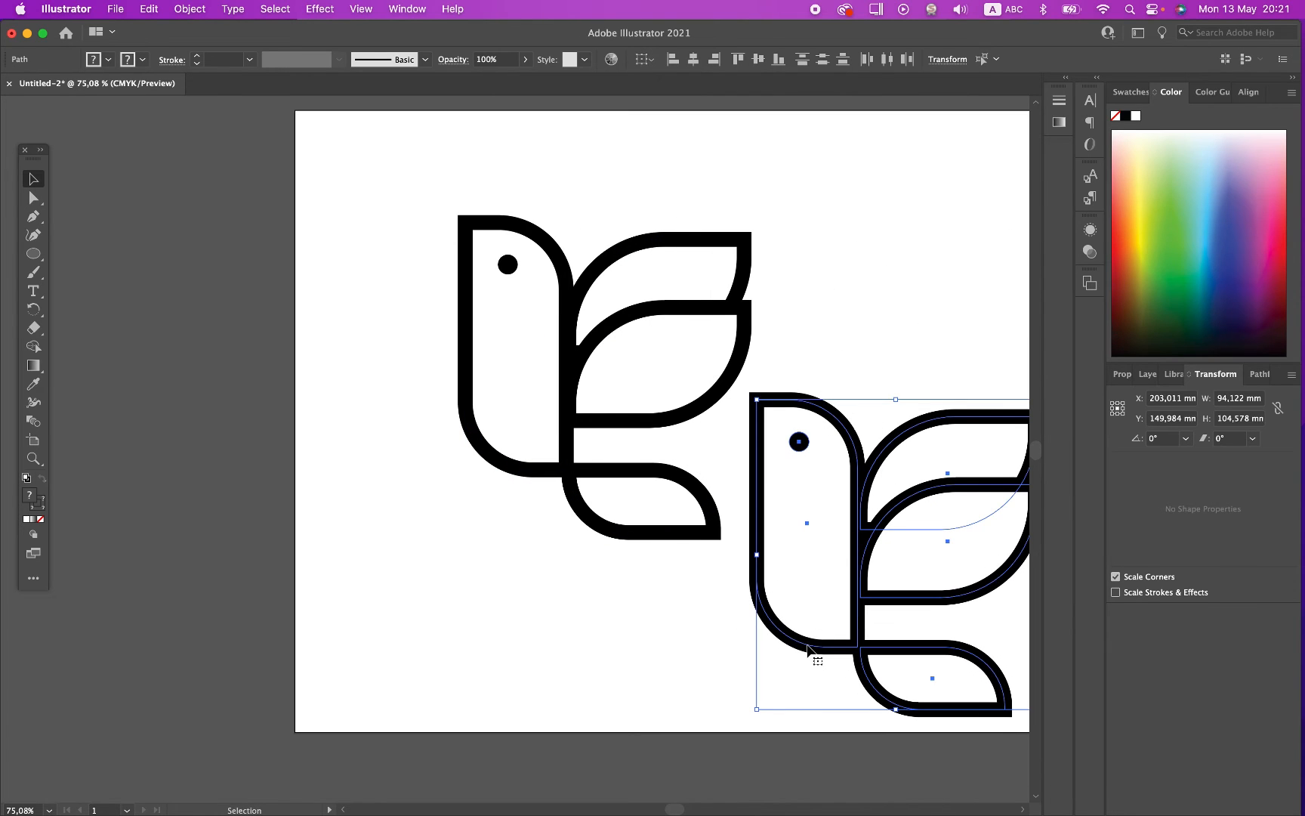
key("Delete")
Step: Move the rear wing leaf slightly down to a Y position of 66.199 mm, hiding its lower-left corner behind the front leaf
left_click_drag(378, 142, 664, 500)
scroll(513, 577, "up", 5)
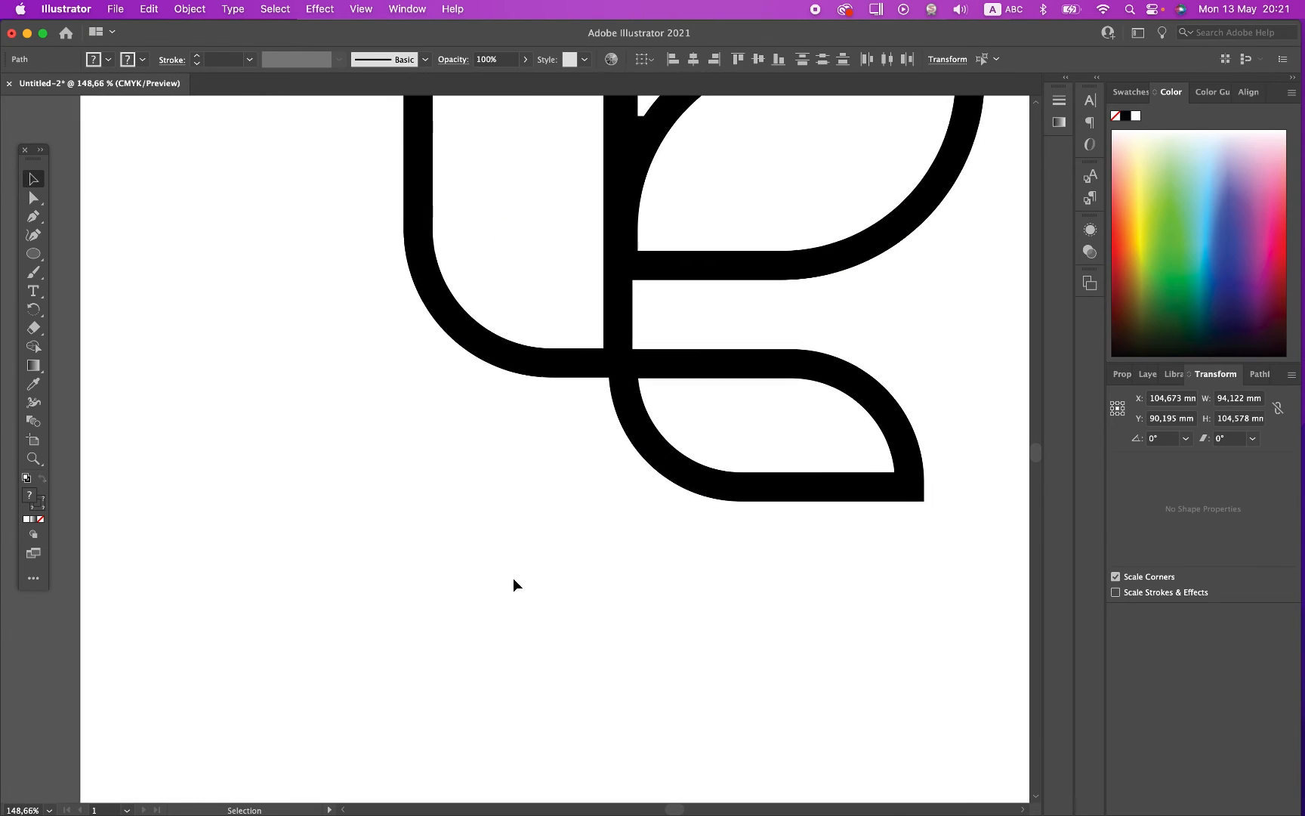
scroll(513, 578, "up", 3)
scroll(513, 578, "right", 2)
left_click(459, 673)
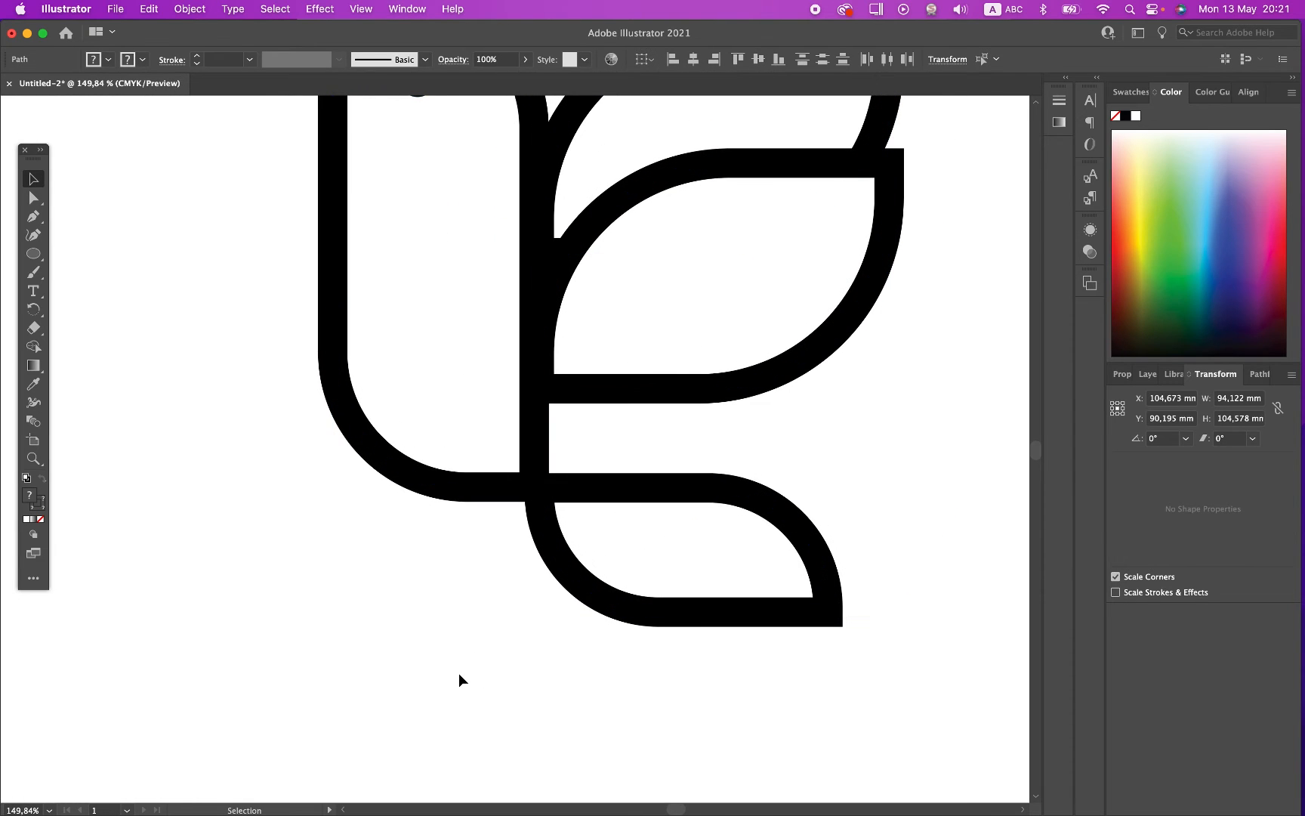
scroll(460, 673, "up", 2)
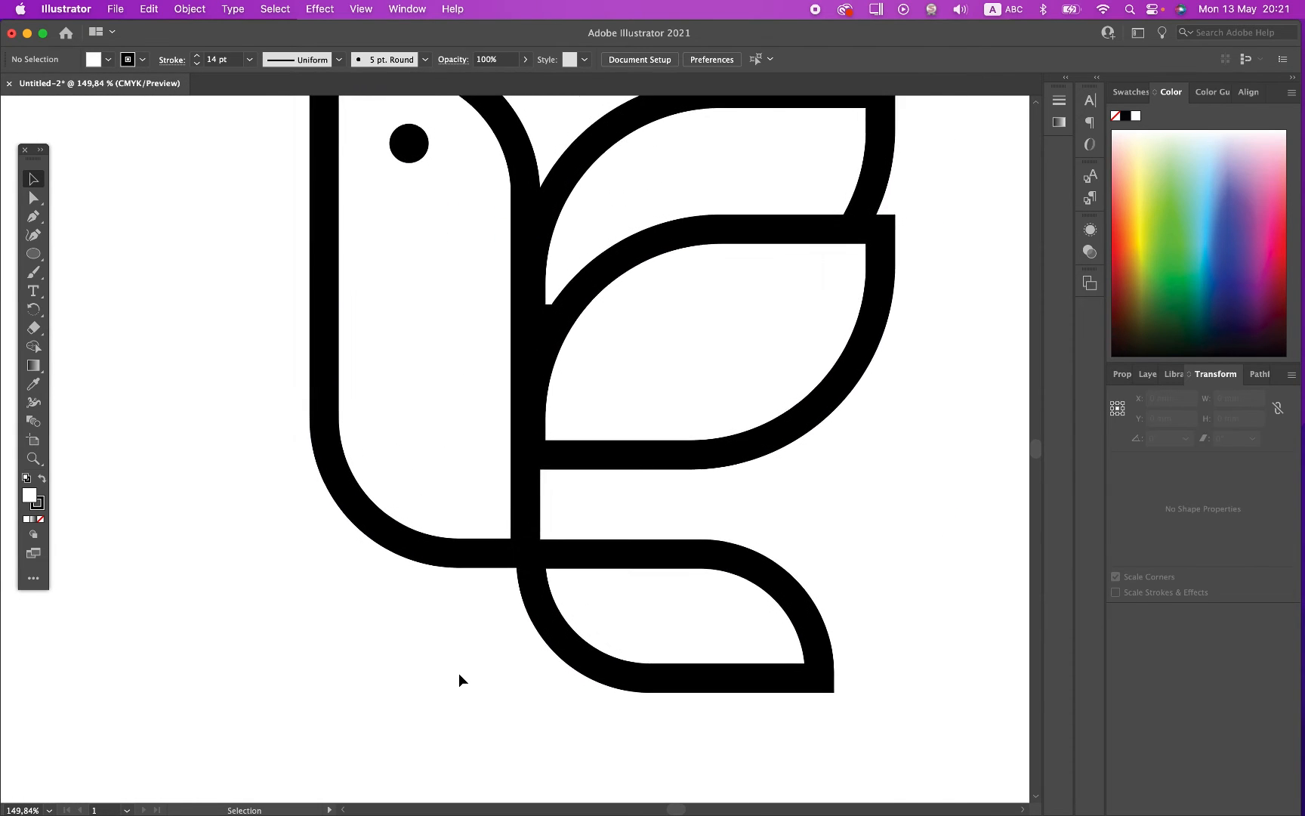
left_click(626, 147)
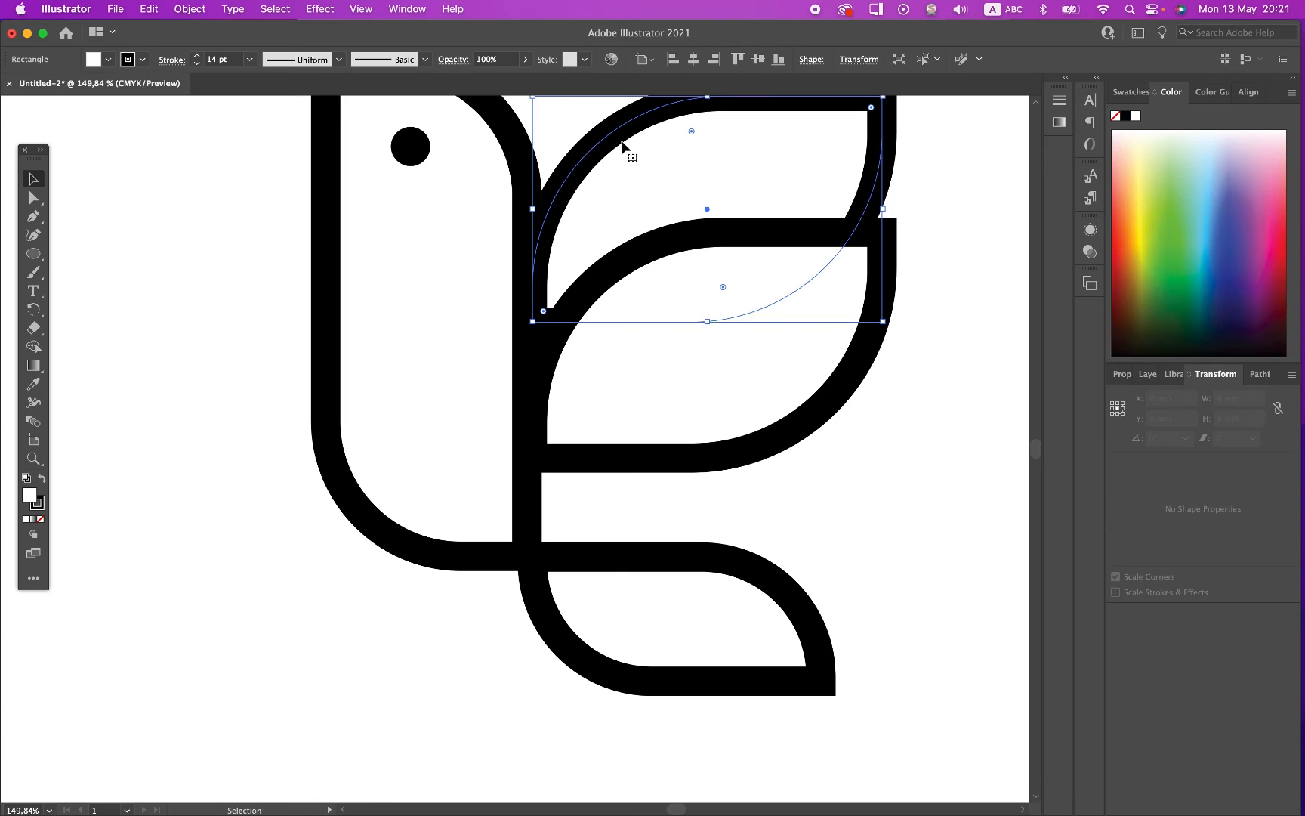
Step: Fill the rear wing leaf with light yellow
left_click(253, 306)
scroll(252, 307, "down", 4)
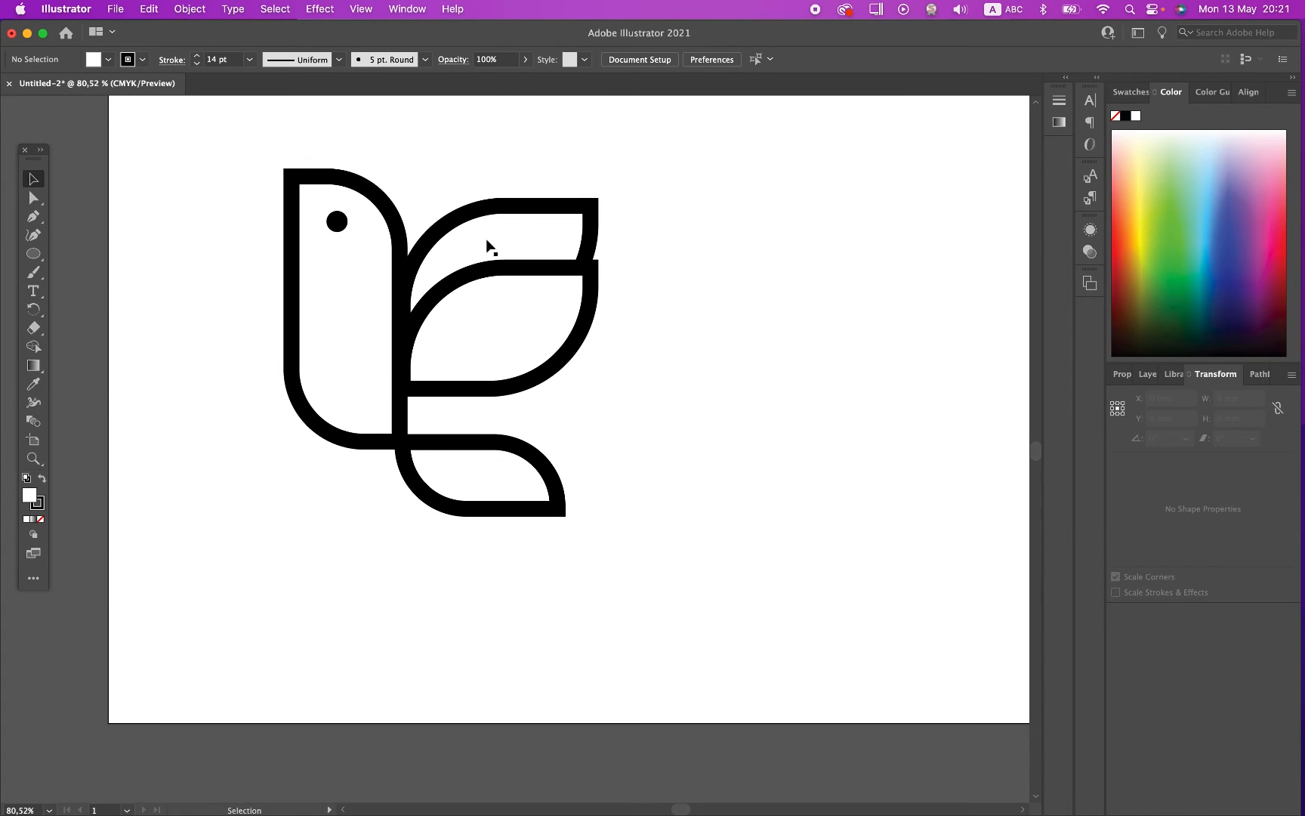
left_click(538, 239)
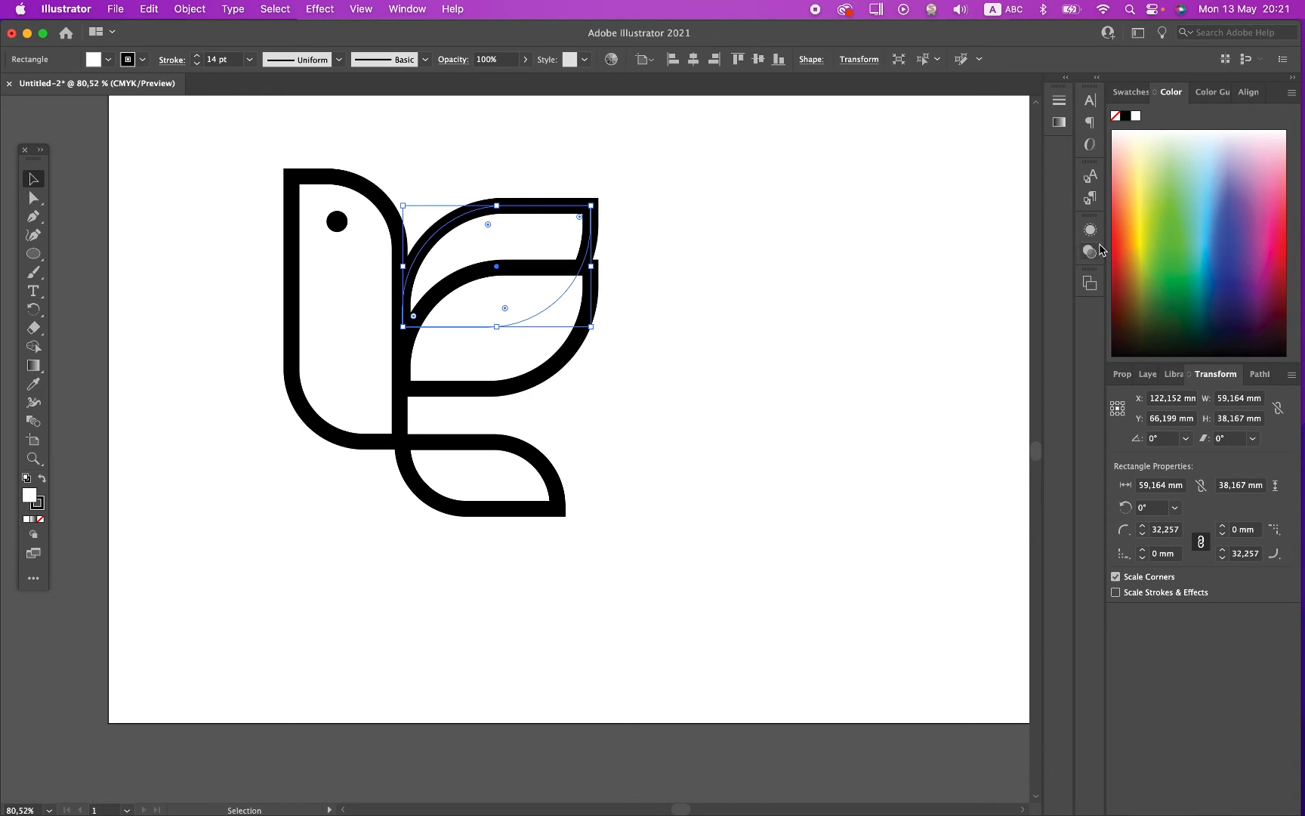
left_click(1147, 193)
left_click(33, 179)
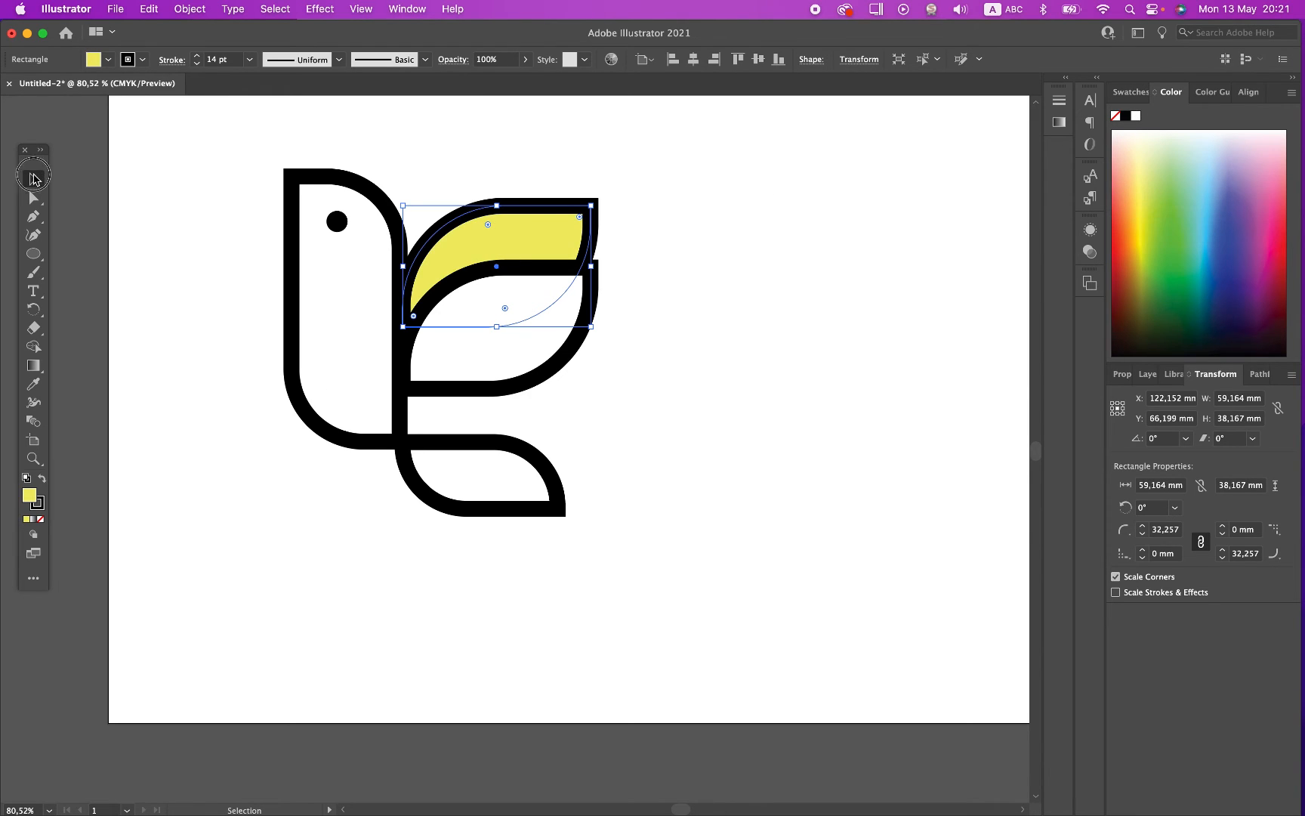
Step: Fill the front wing leaf with the yellow sampled from the rear leaf, and shift it to a brighter, more saturated yellow
left_click(536, 387)
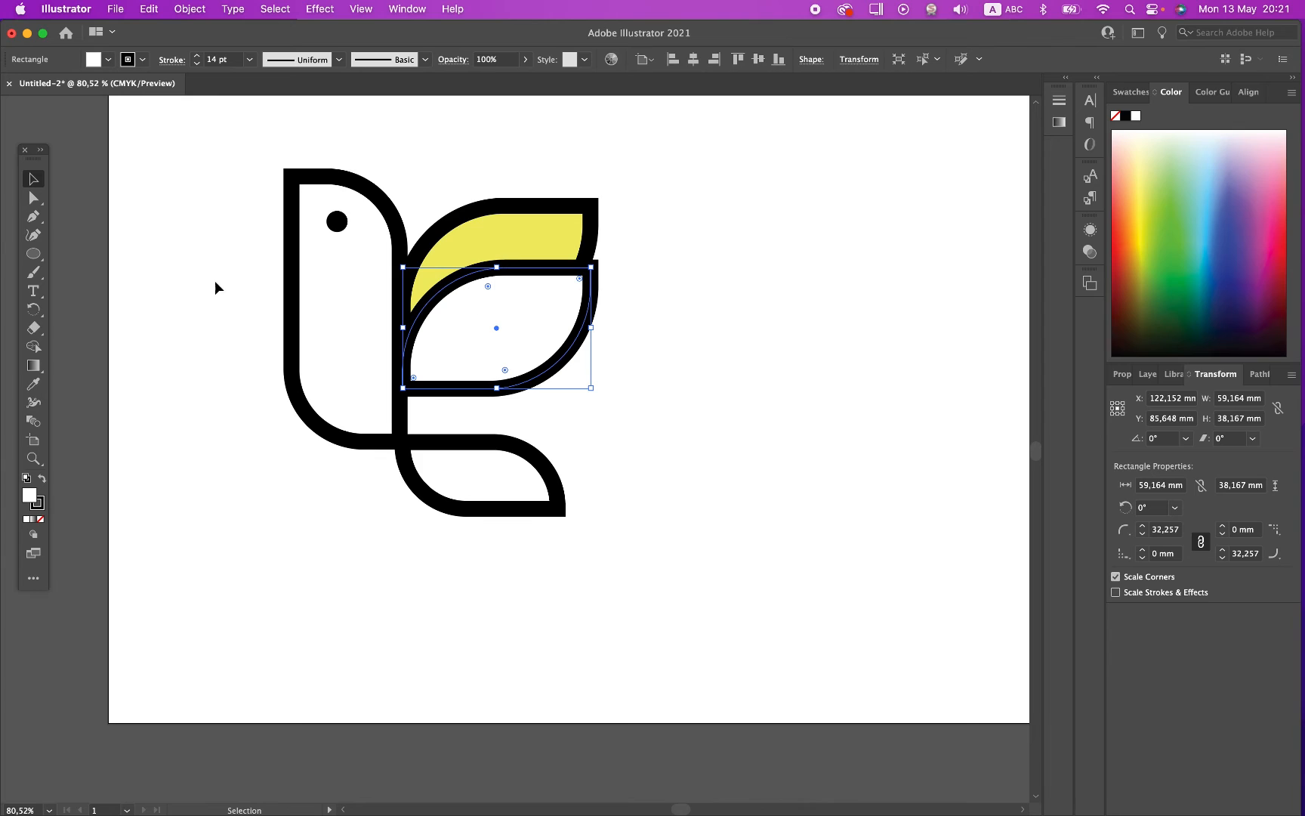
left_click(33, 385)
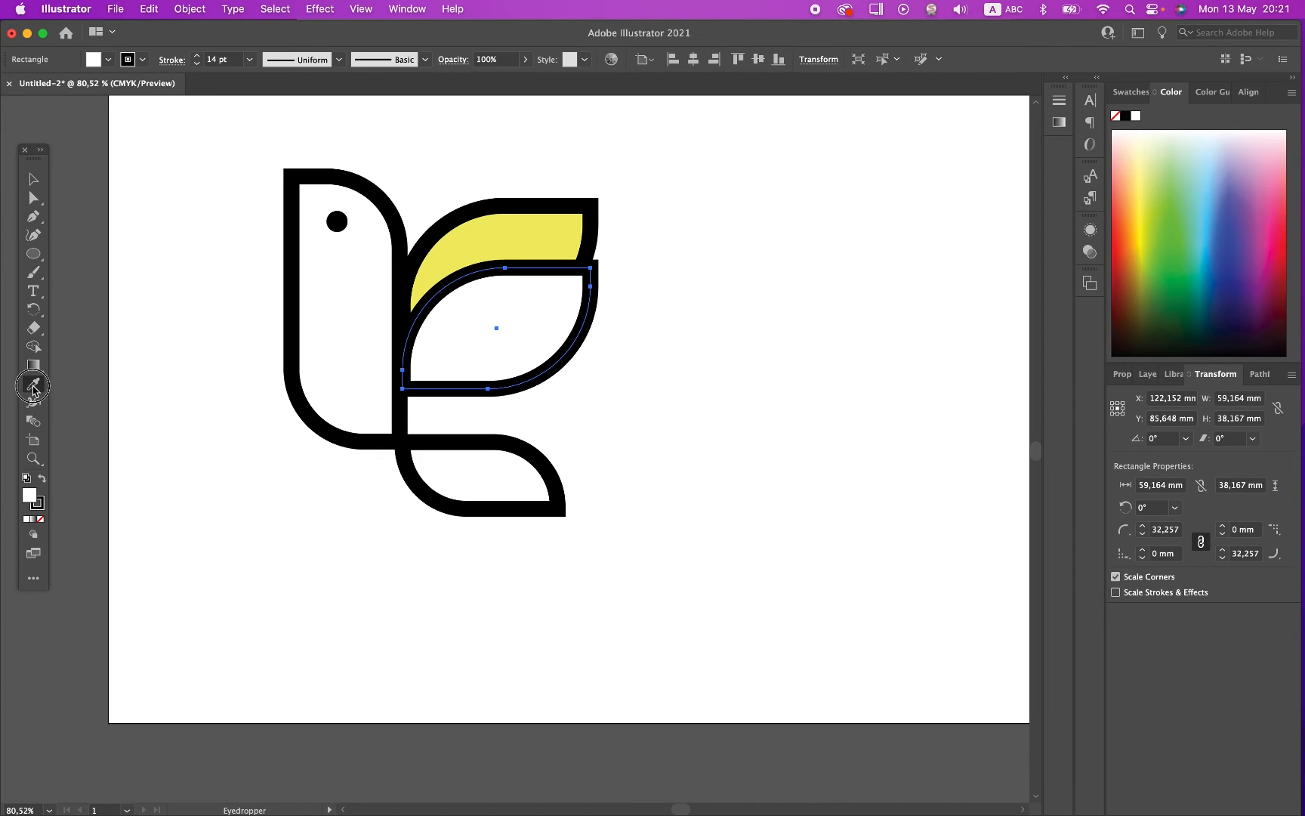
left_click(468, 227)
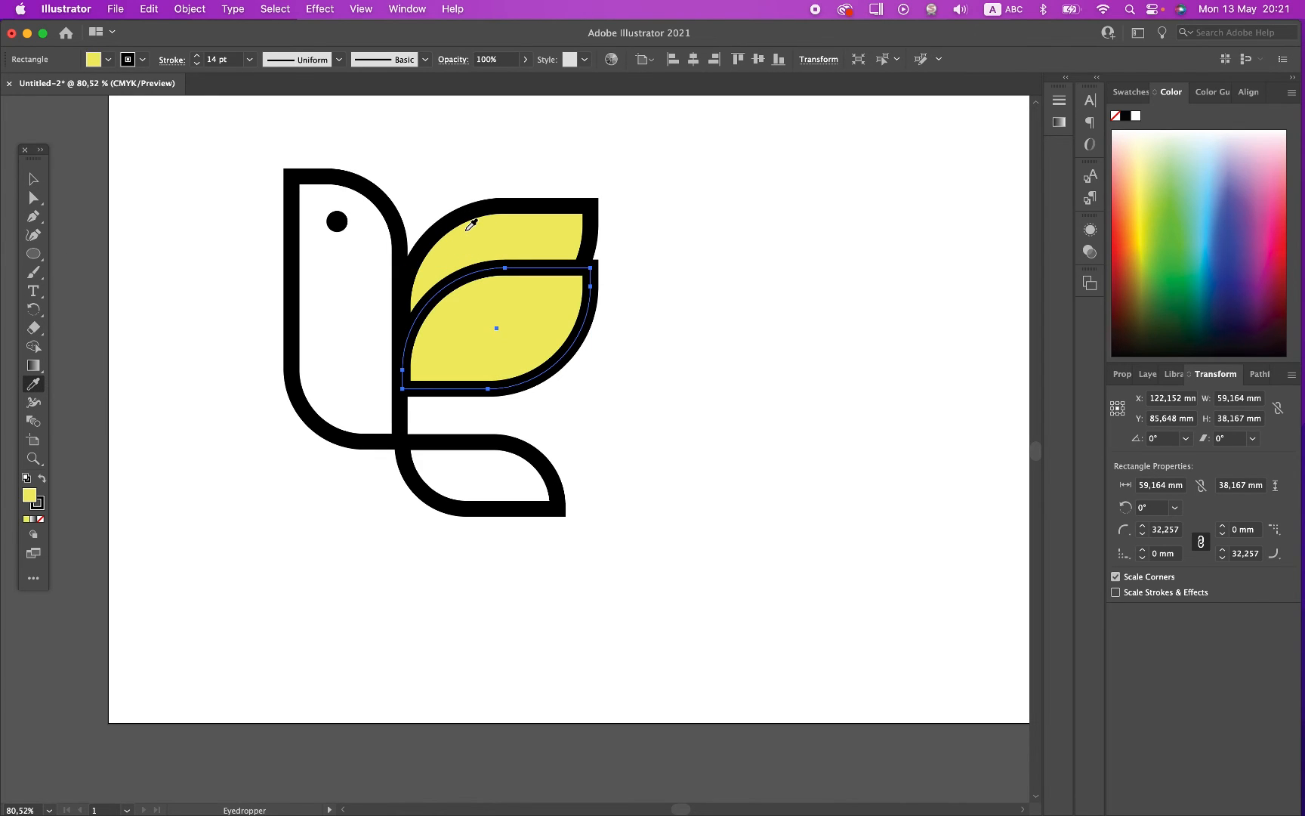
left_click_drag(1144, 221, 1147, 237)
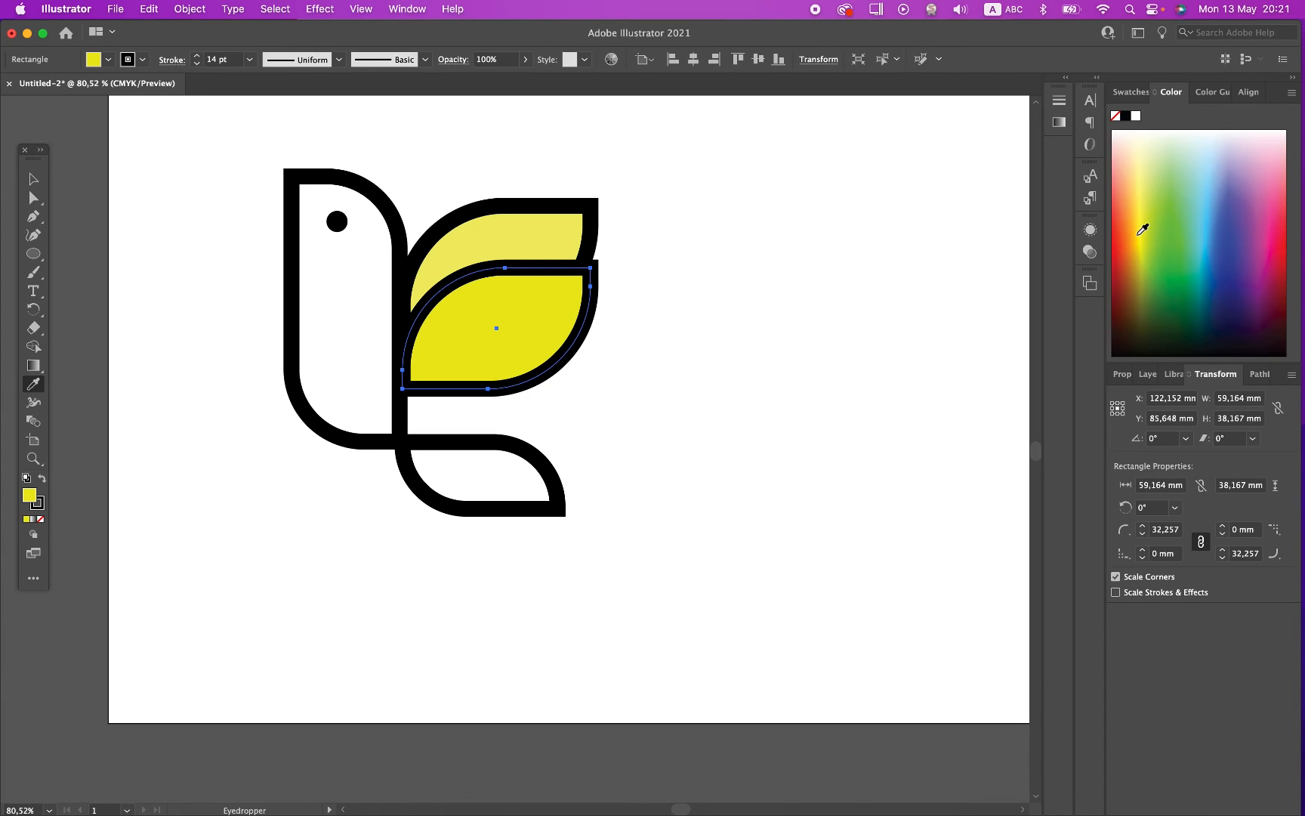
left_click(35, 181)
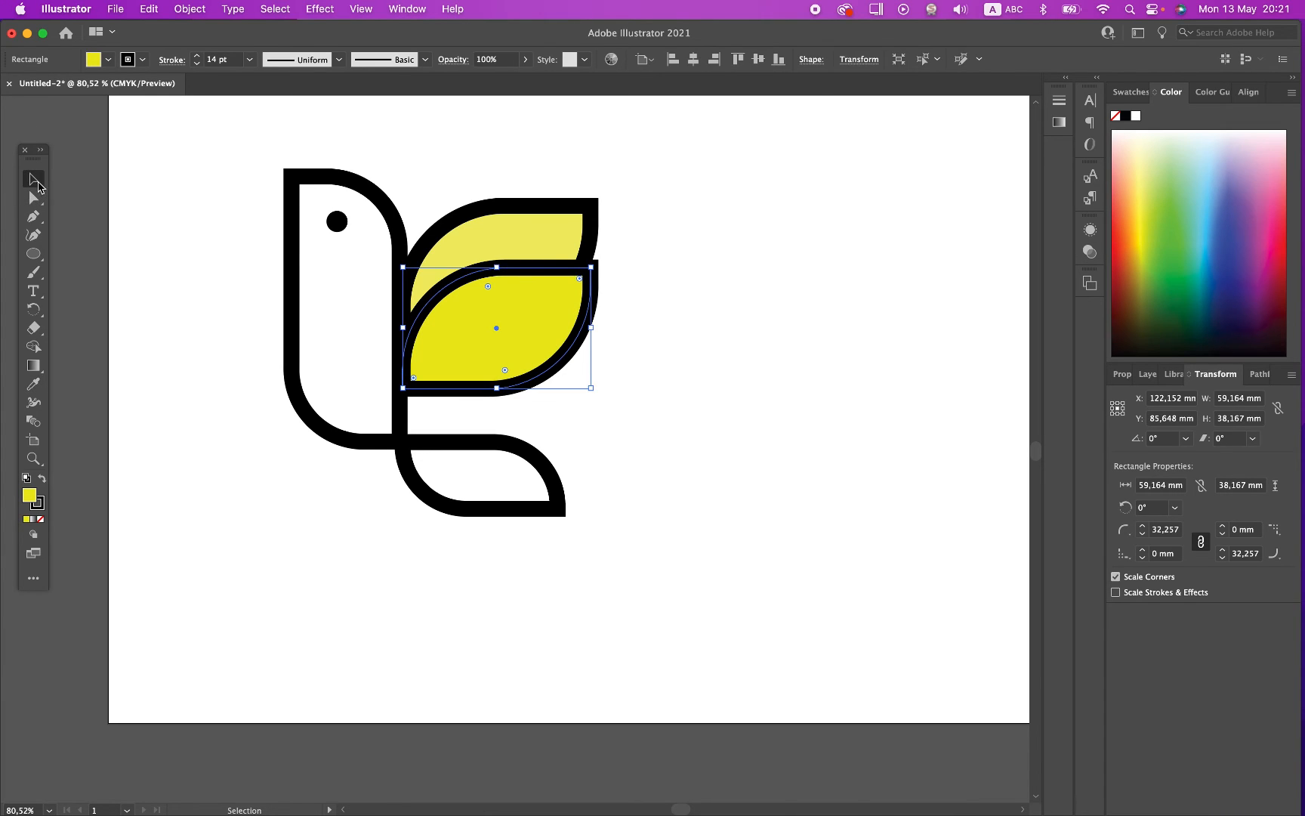
Step: Fill the rear wing leaf with light green
left_click(512, 229)
left_click(1170, 179)
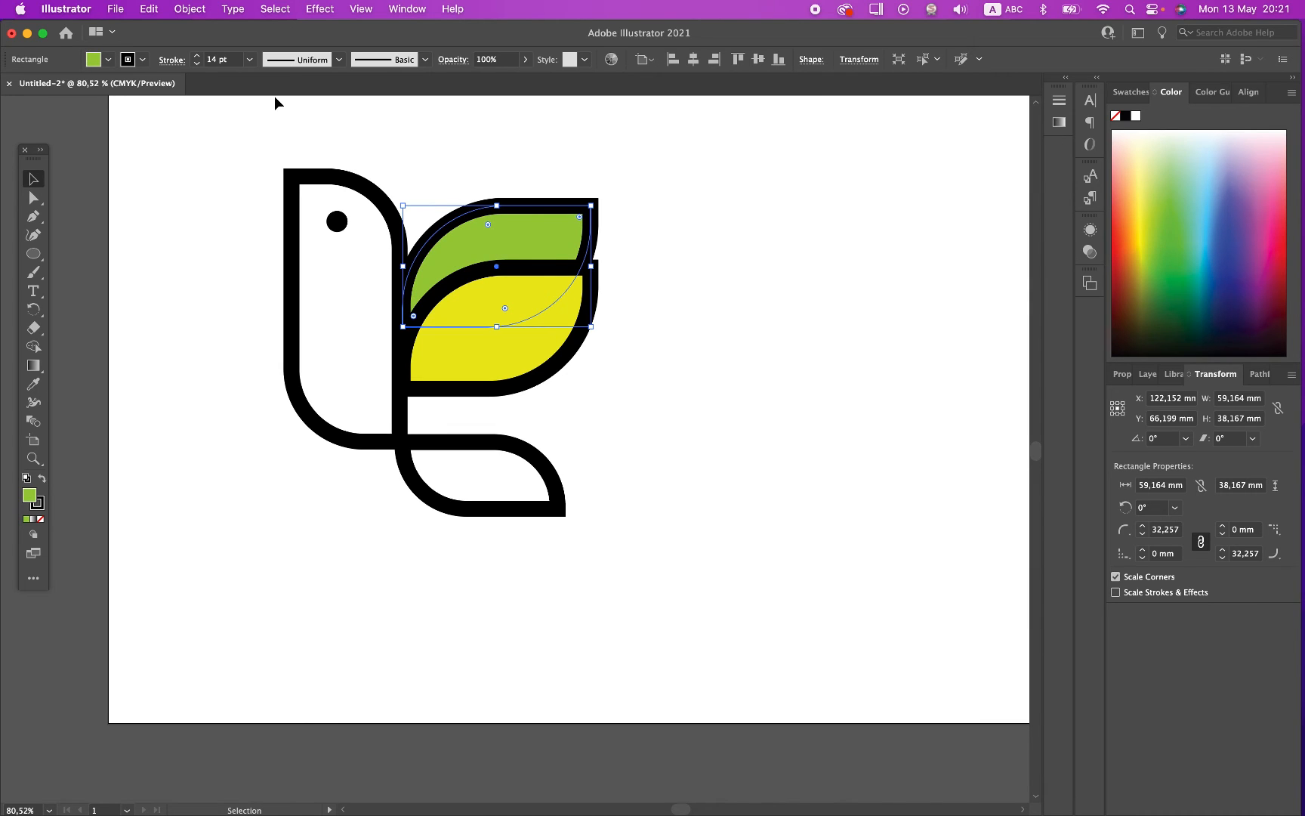
left_click(225, 378)
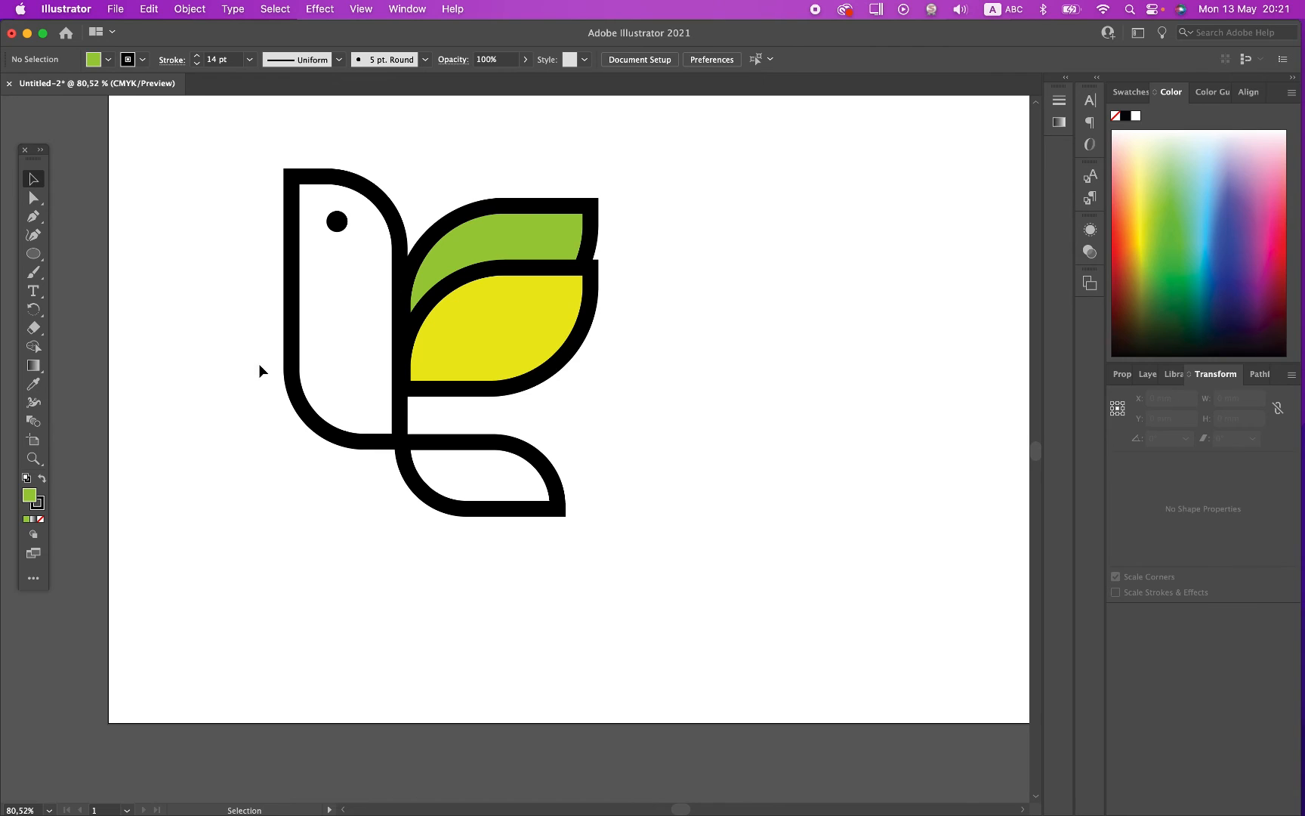
Step: Place a duplicate of the whole coloured bird to the right of the original
left_click_drag(205, 183, 629, 531)
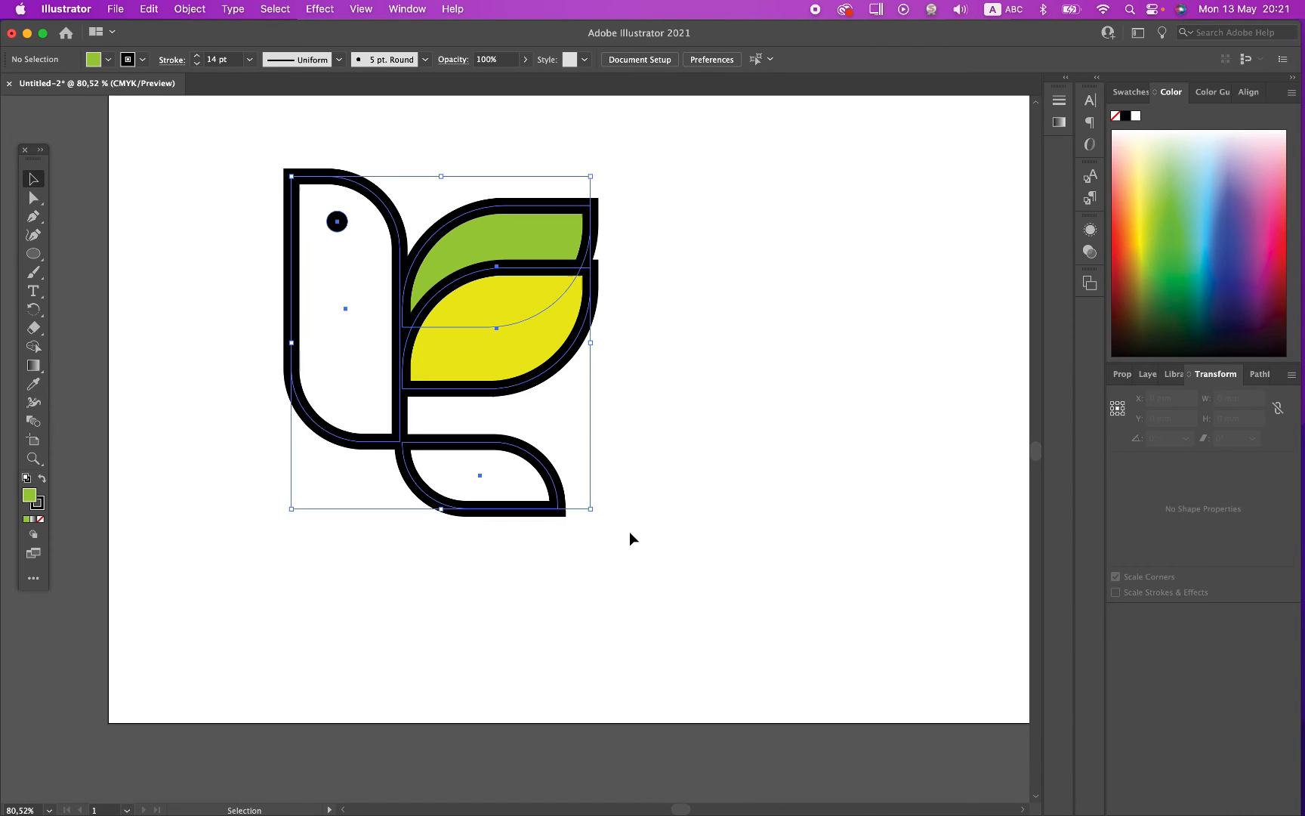
left_click(720, 490)
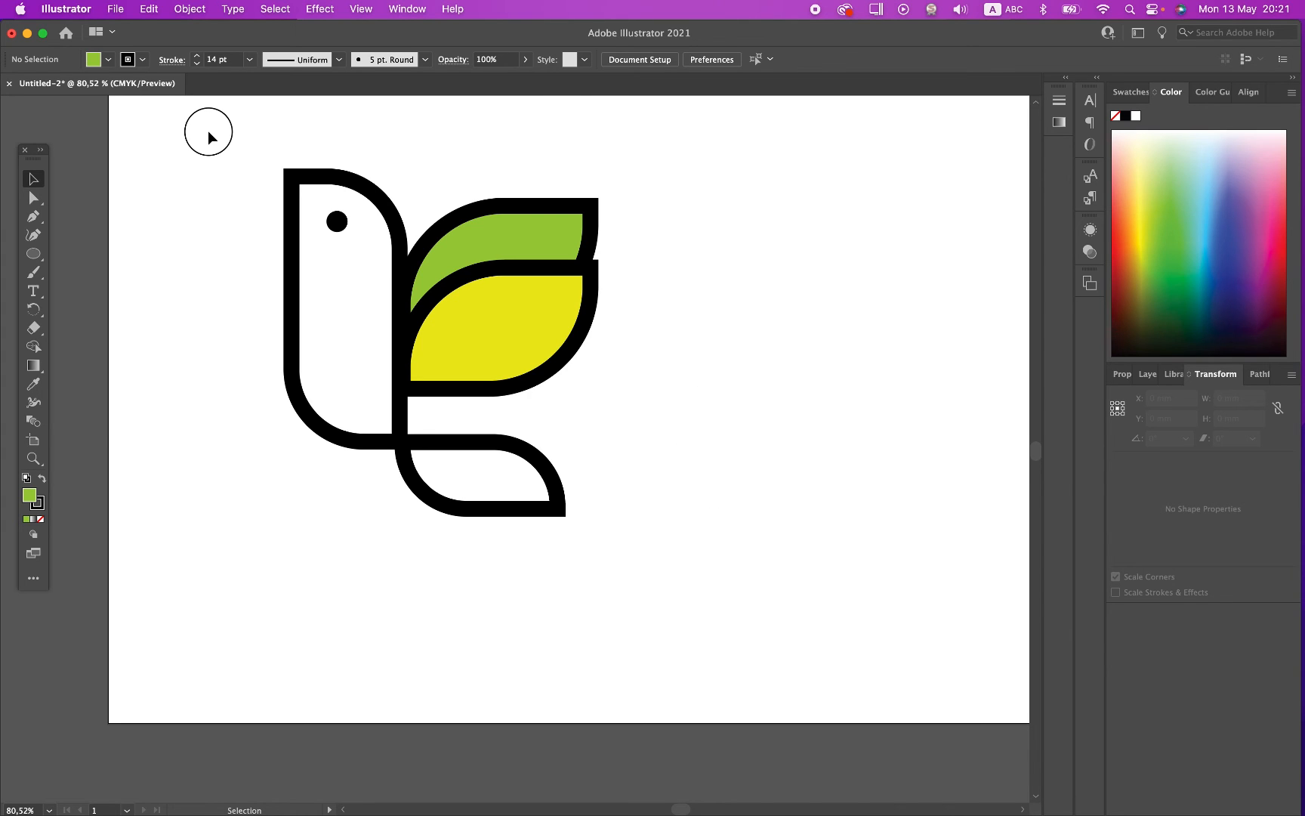
left_click_drag(208, 130, 629, 544)
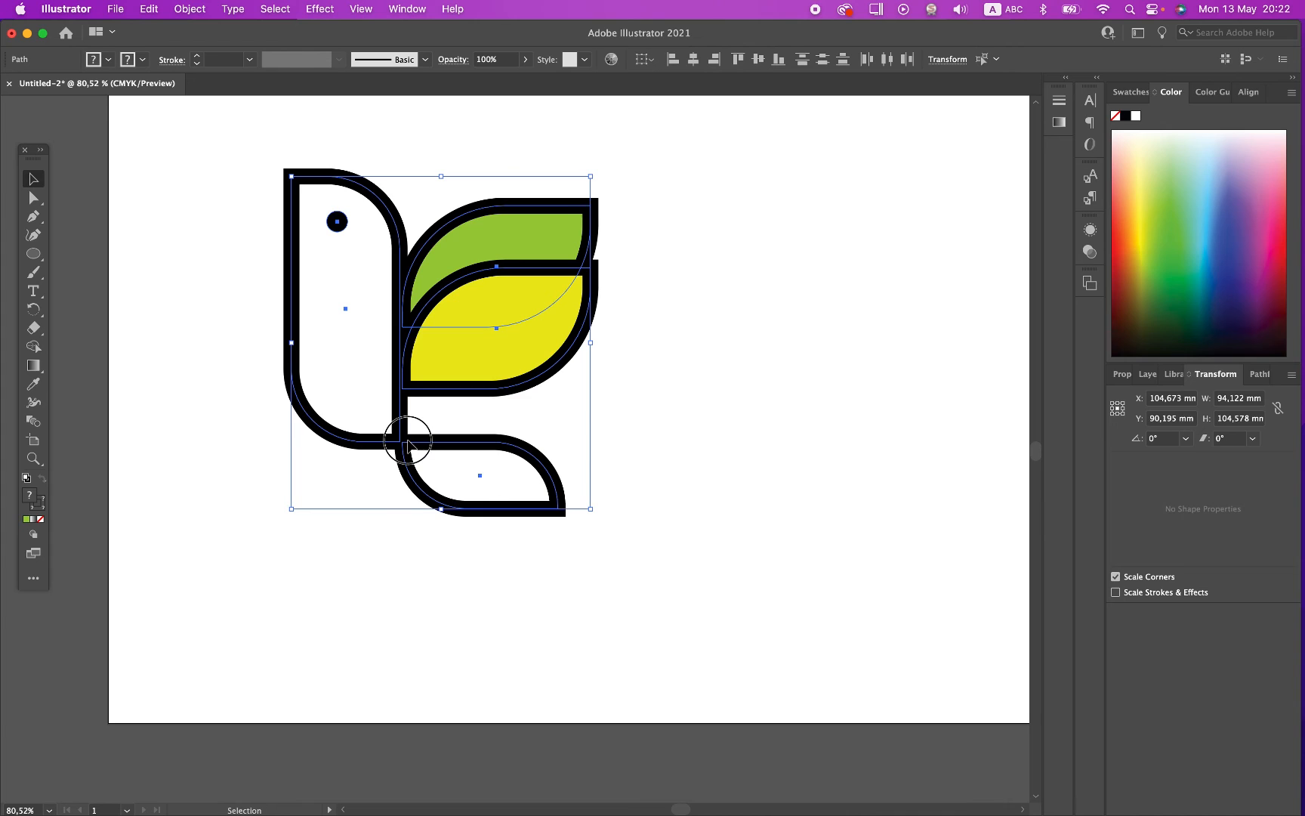
left_click_drag(408, 444, 812, 460)
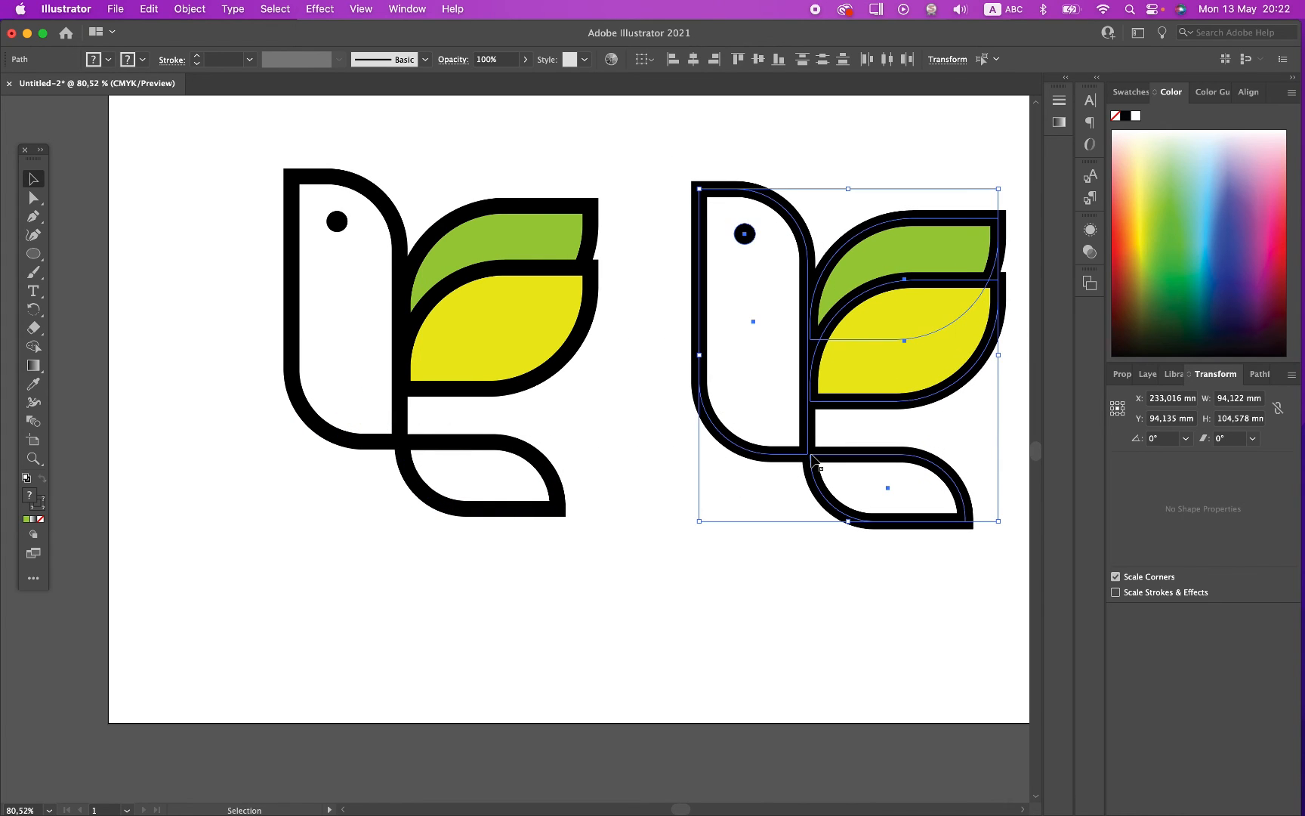
Step: Place another duplicate of the bird below the two others, overlapping the lower edge of the artboard
scroll(811, 461, "down", 3)
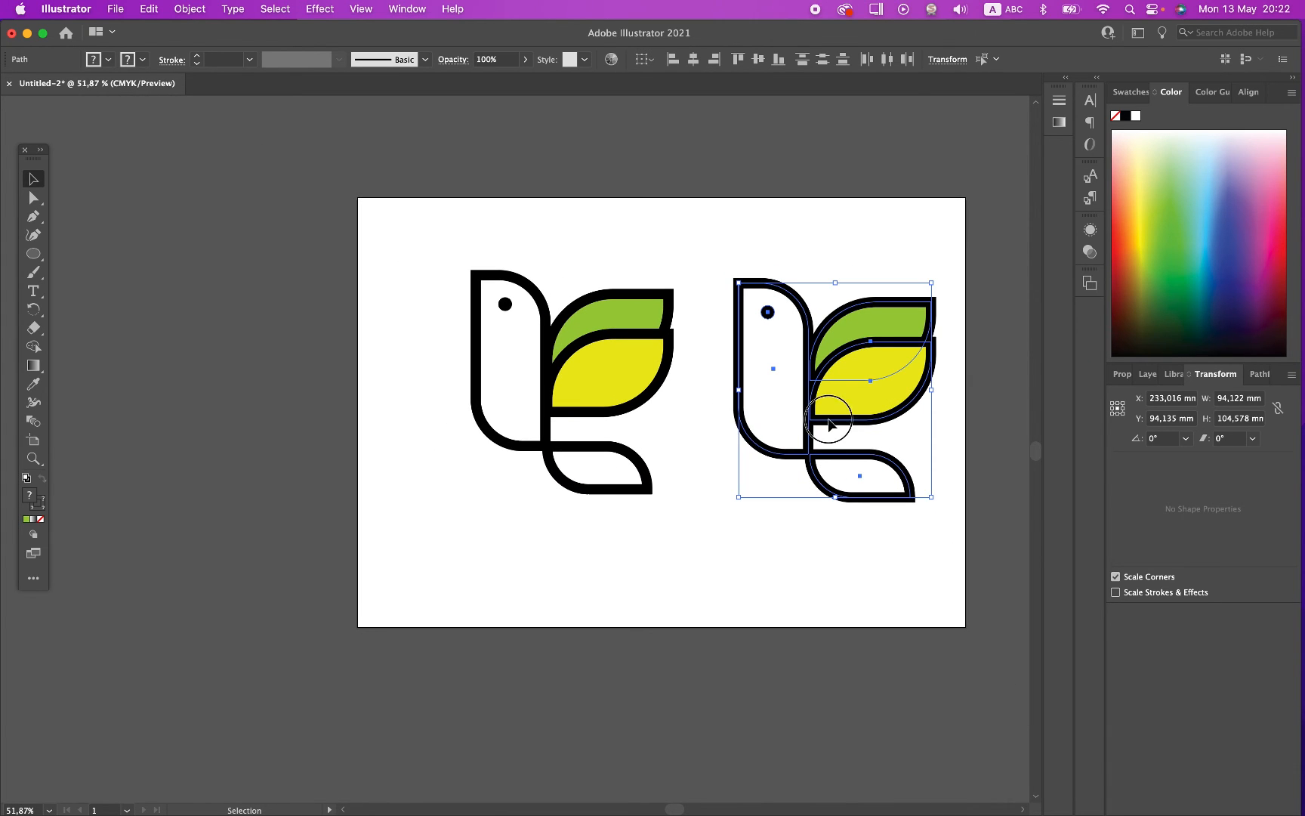
left_click_drag(829, 424, 702, 695)
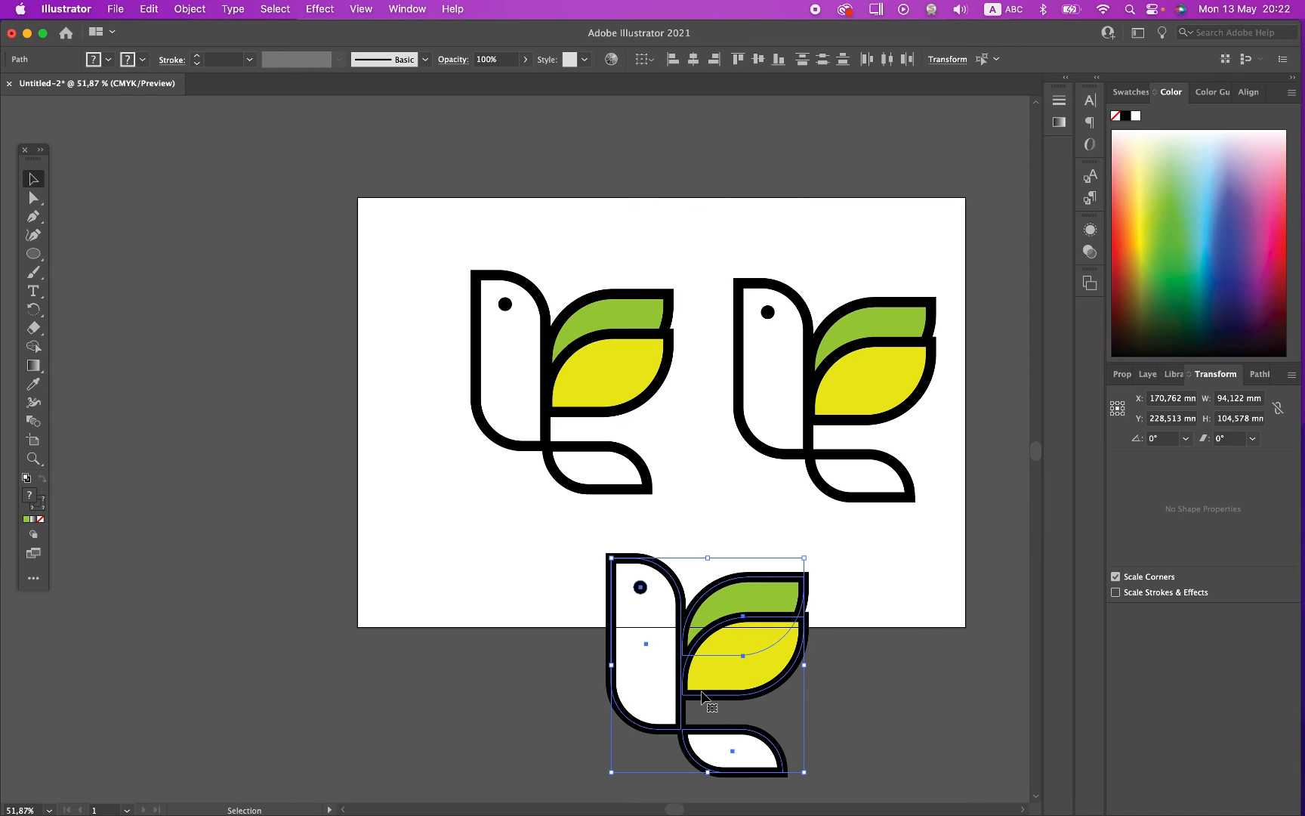
left_click(468, 628)
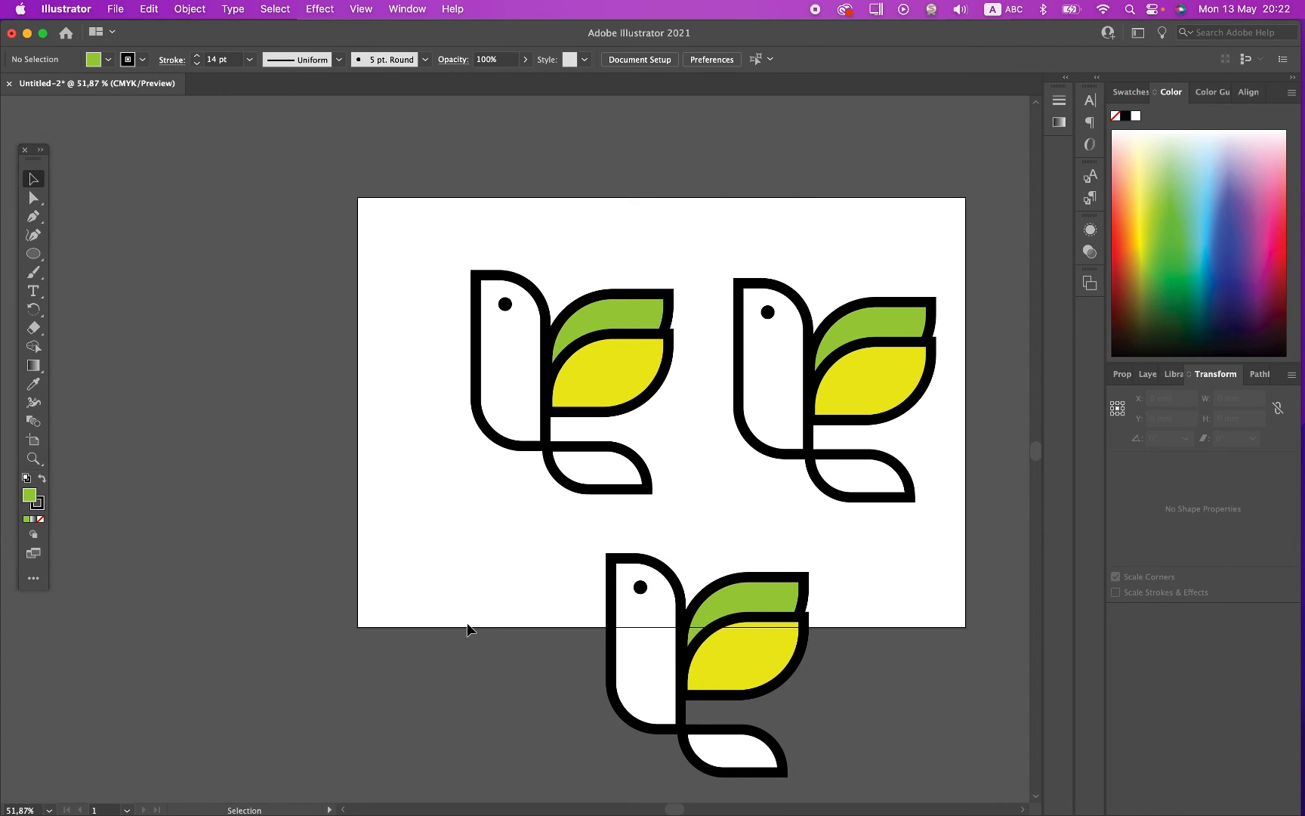
Step: Remove the fill from the tail leaf of the lower bird copy, keeping its black stroke
scroll(610, 594, "up", 5)
scroll(610, 595, "down", 3)
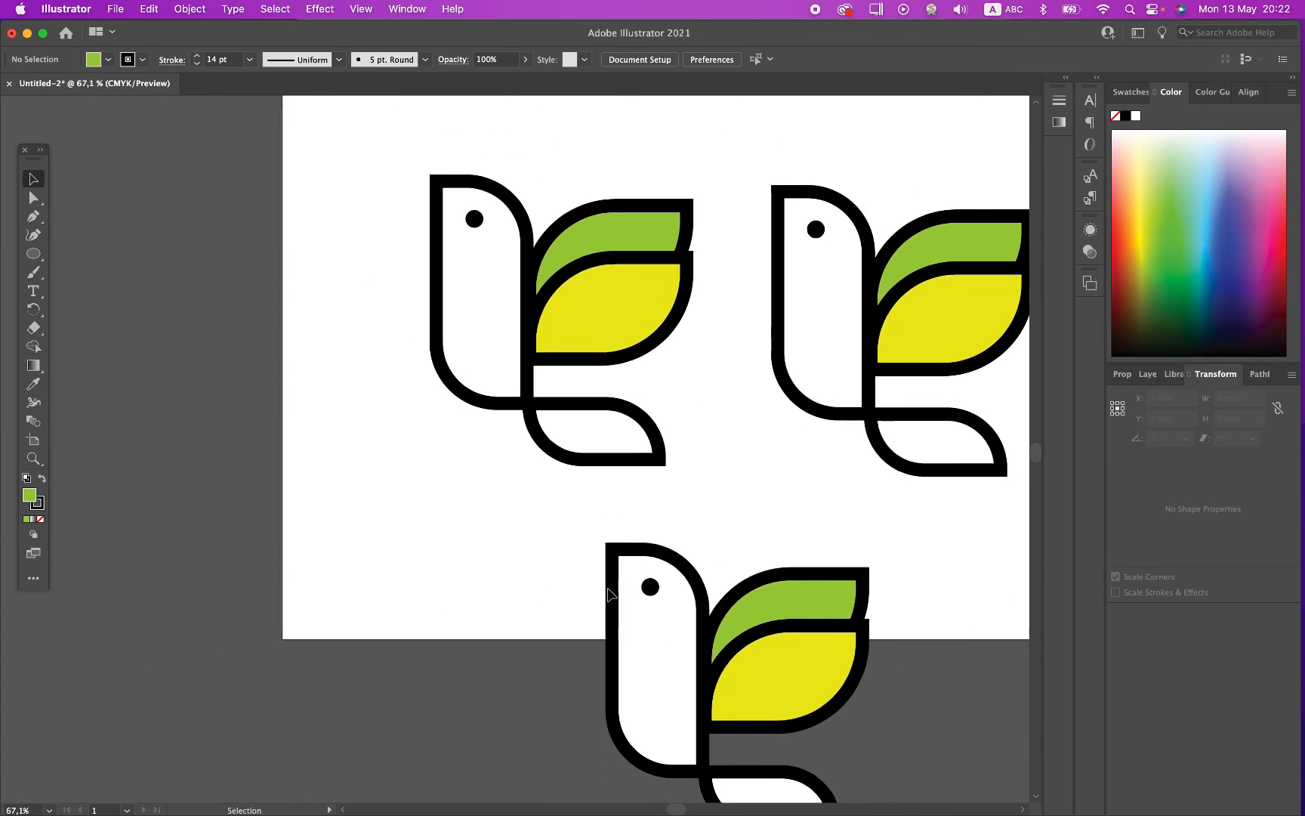
scroll(609, 595, "right", 10)
scroll(609, 594, "down", 3)
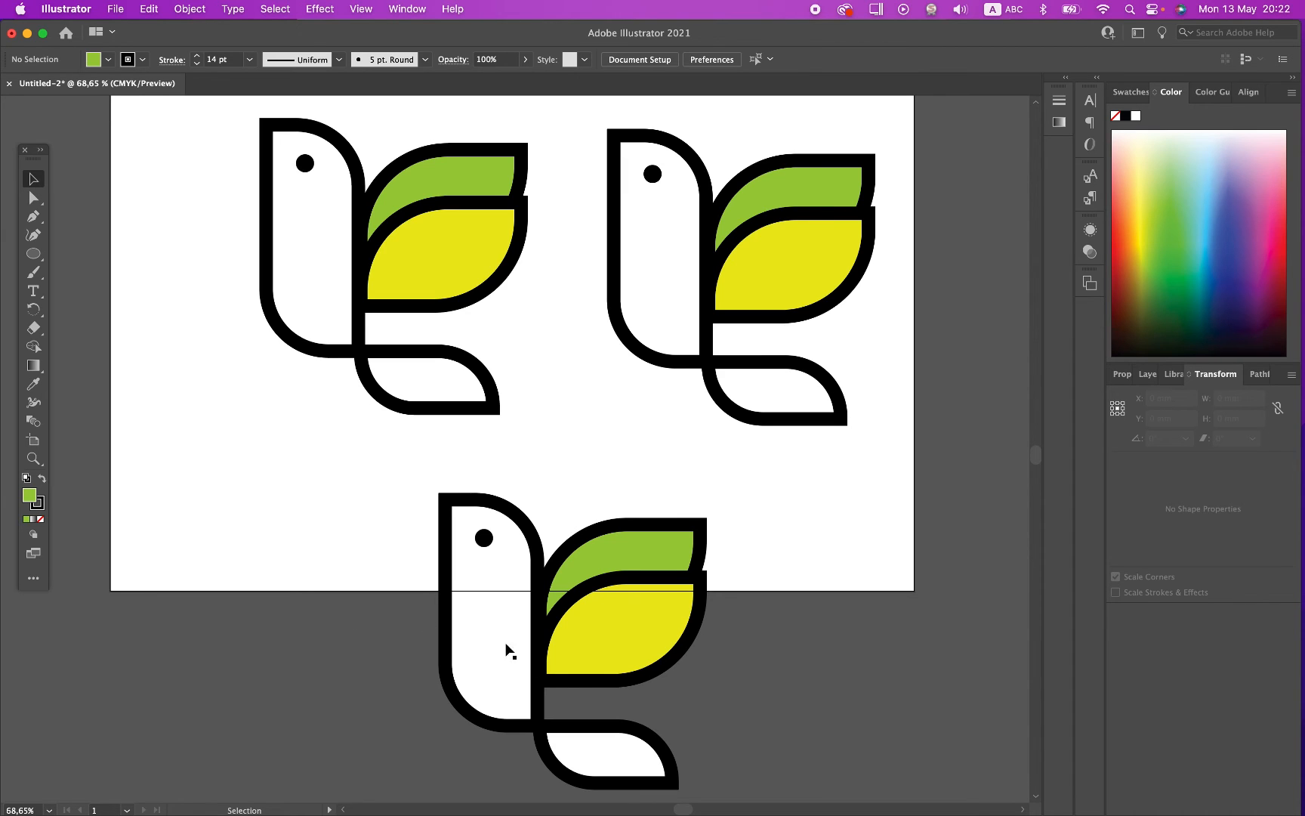
left_click(571, 766)
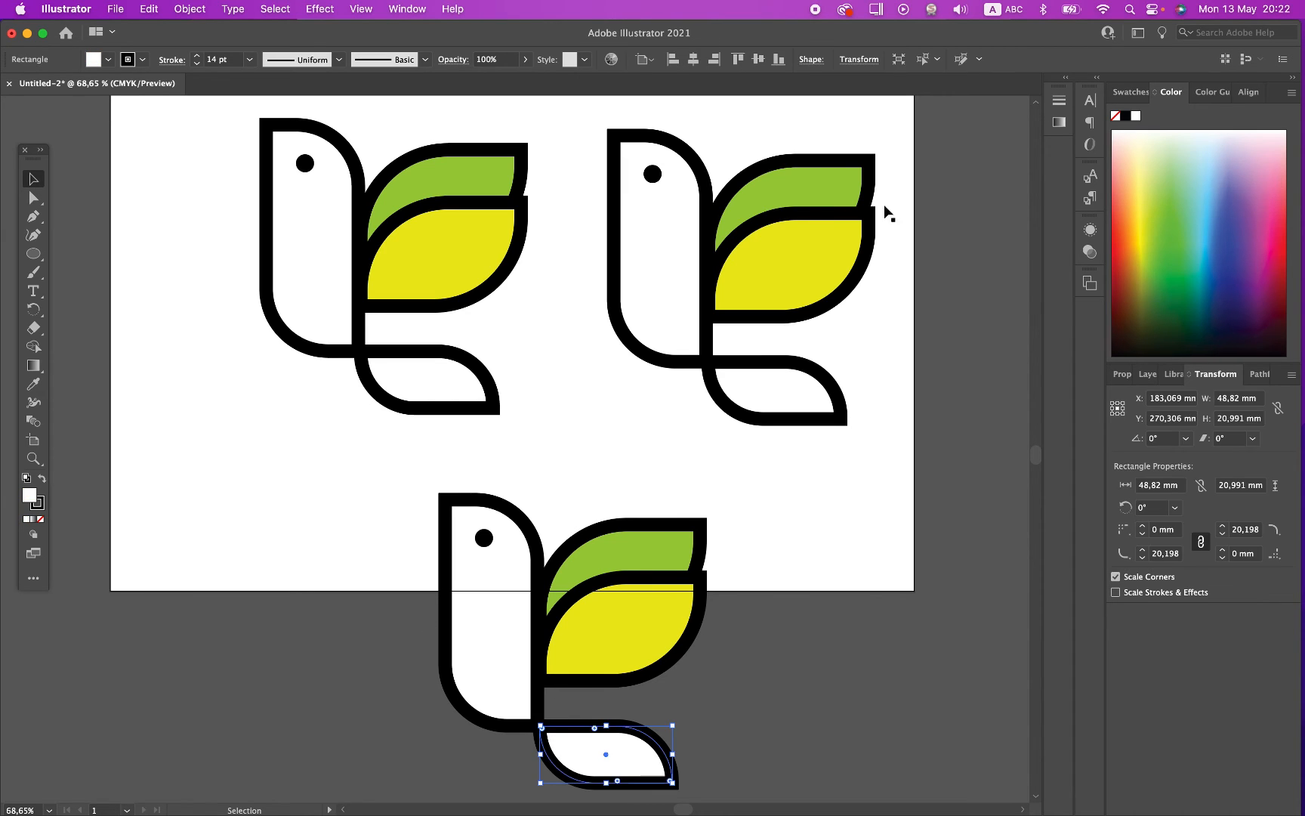
left_click(1115, 116)
Step: Set the body fill of the lower bird copy to none, undoing a trial black fill
left_click(514, 656)
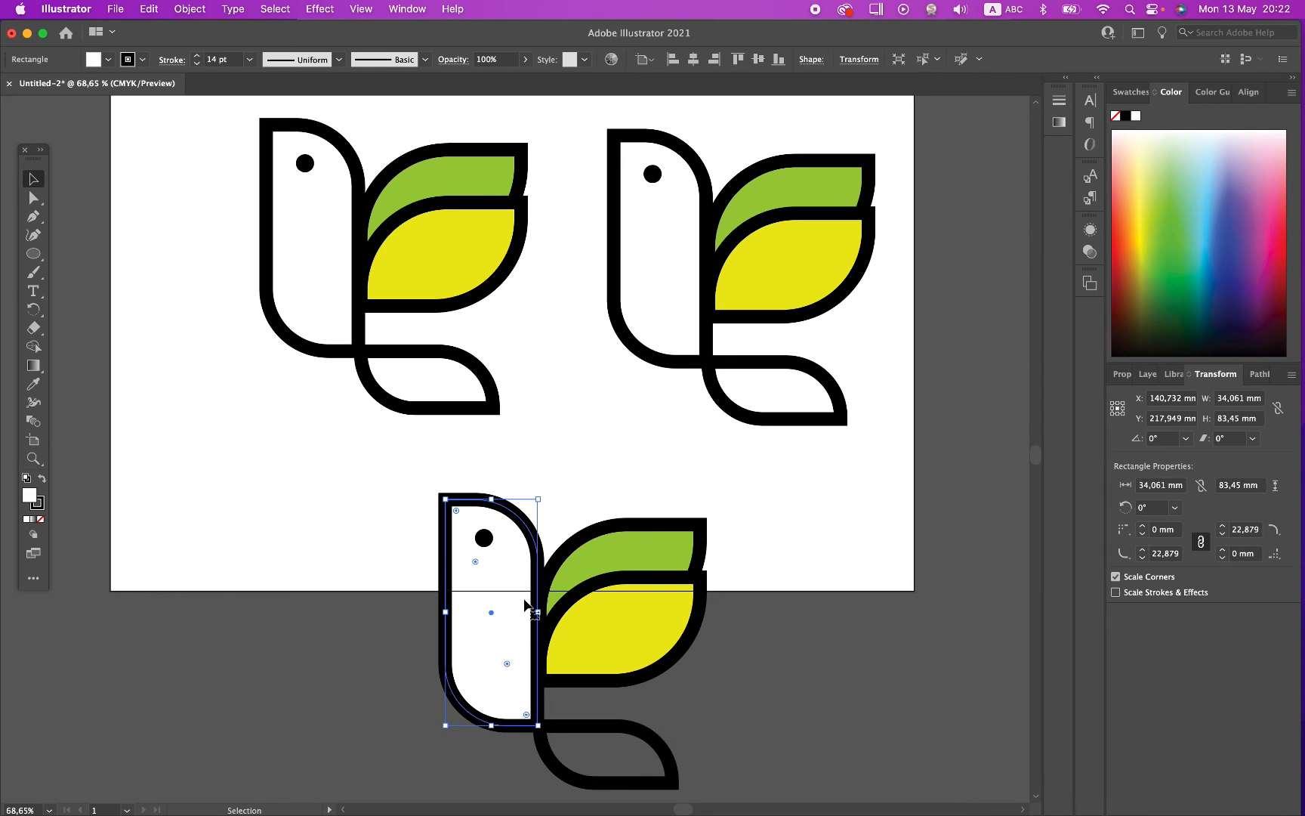
left_click(1125, 116)
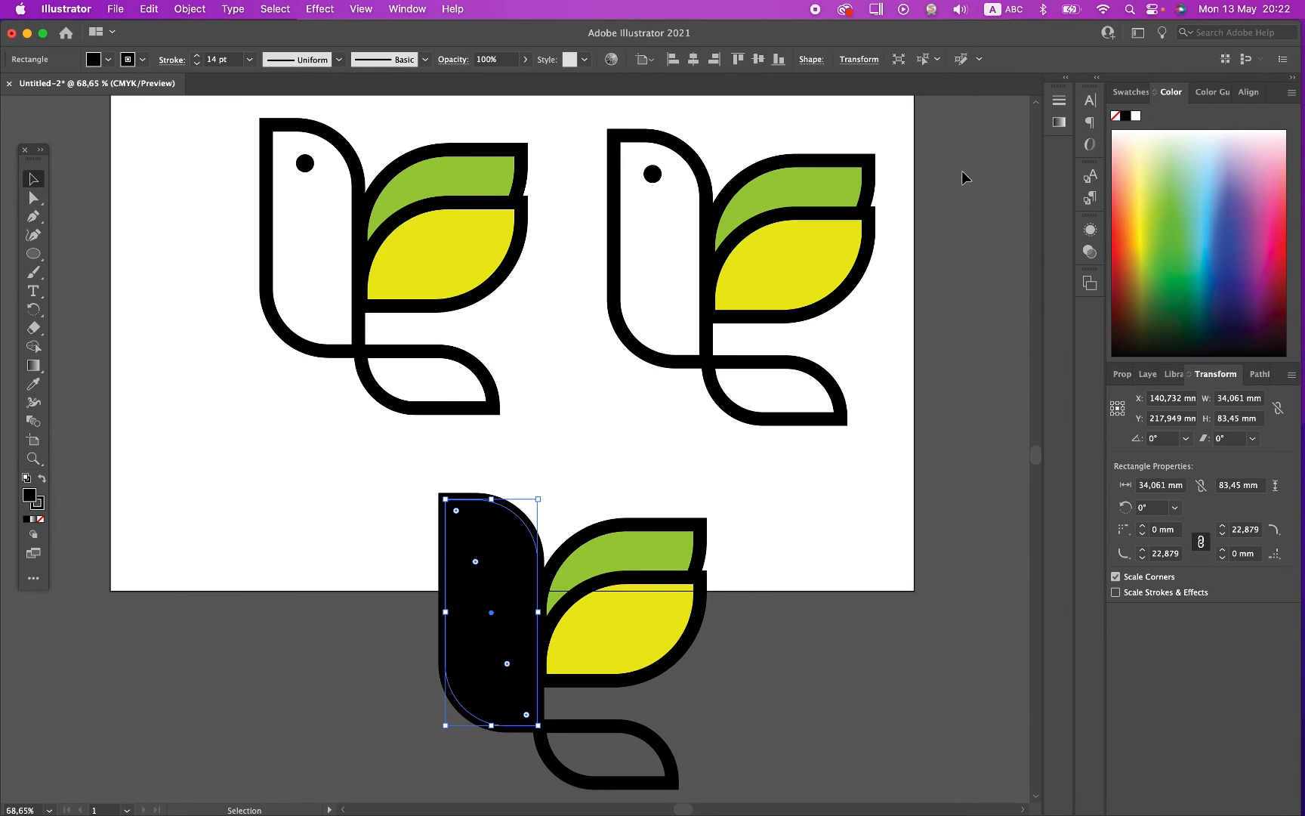
key("super+z")
left_click(1115, 115)
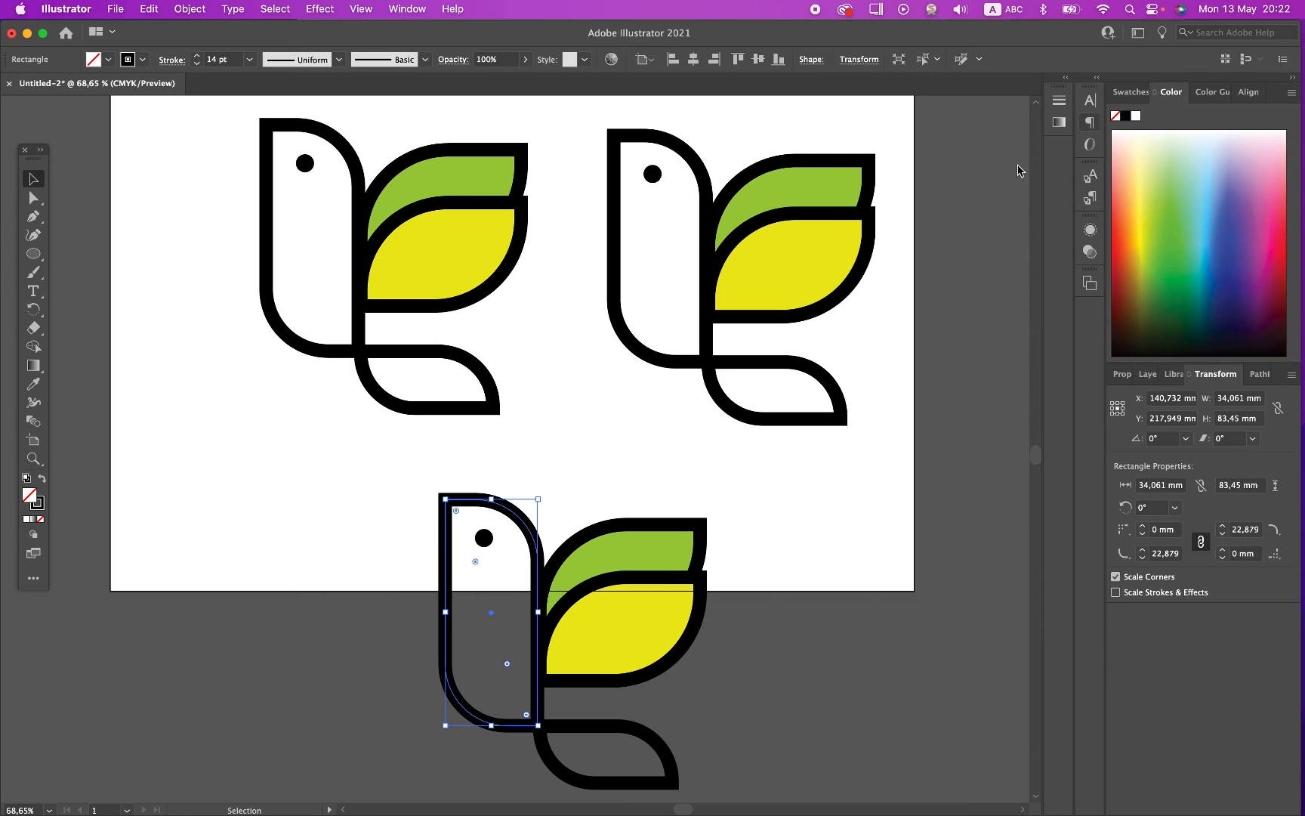
left_click(279, 623)
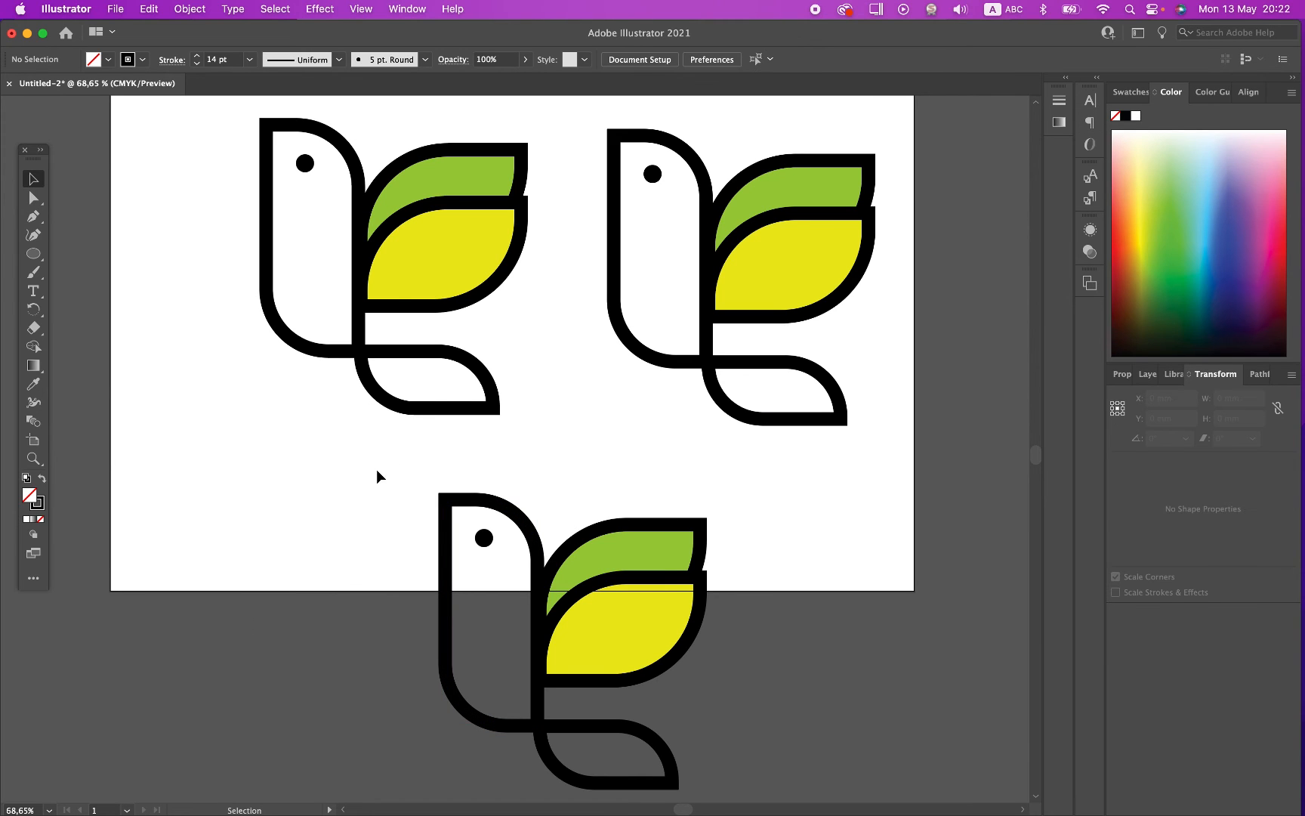
Step: Move the whole lower bird copy slightly up and left, to X 166.46 mm and Y 214.745 mm
left_click_drag(376, 469, 714, 778)
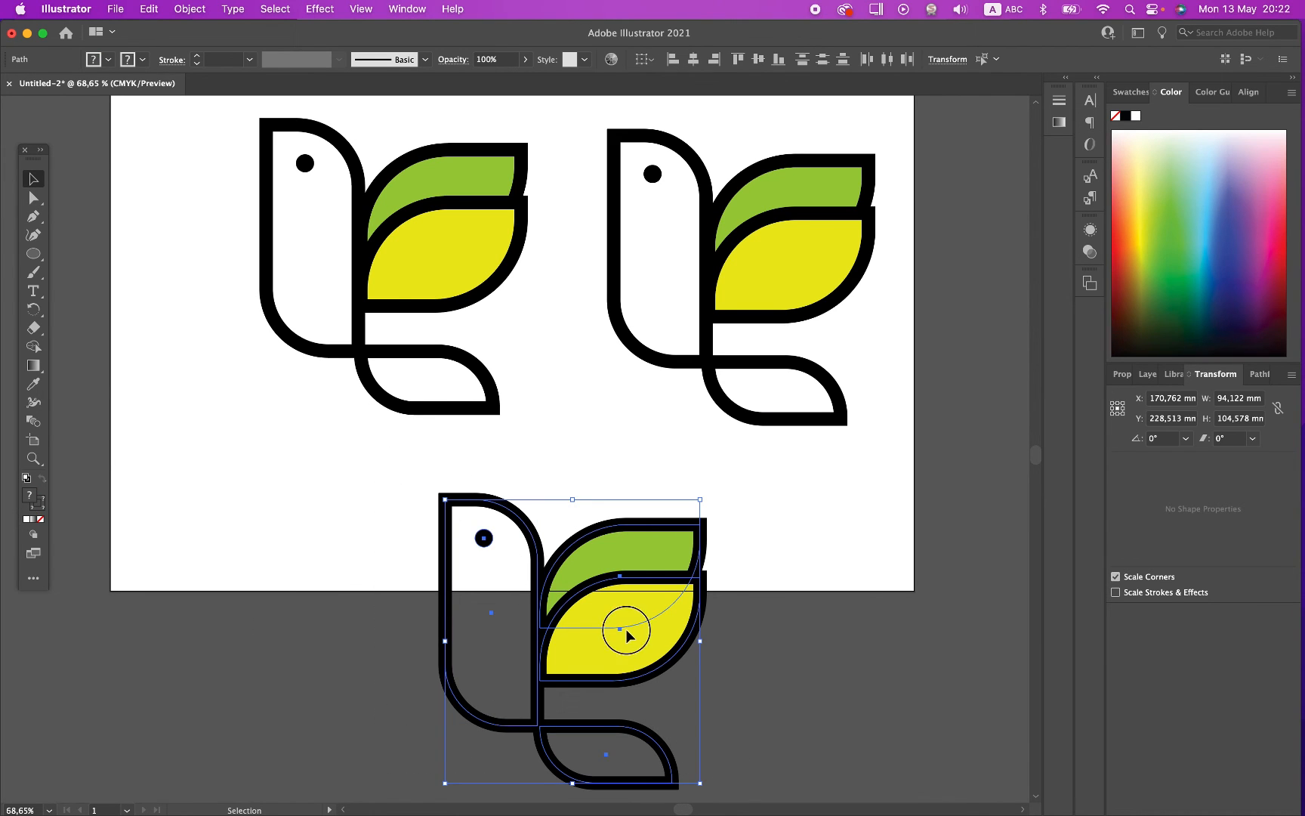
left_click_drag(626, 635, 614, 592)
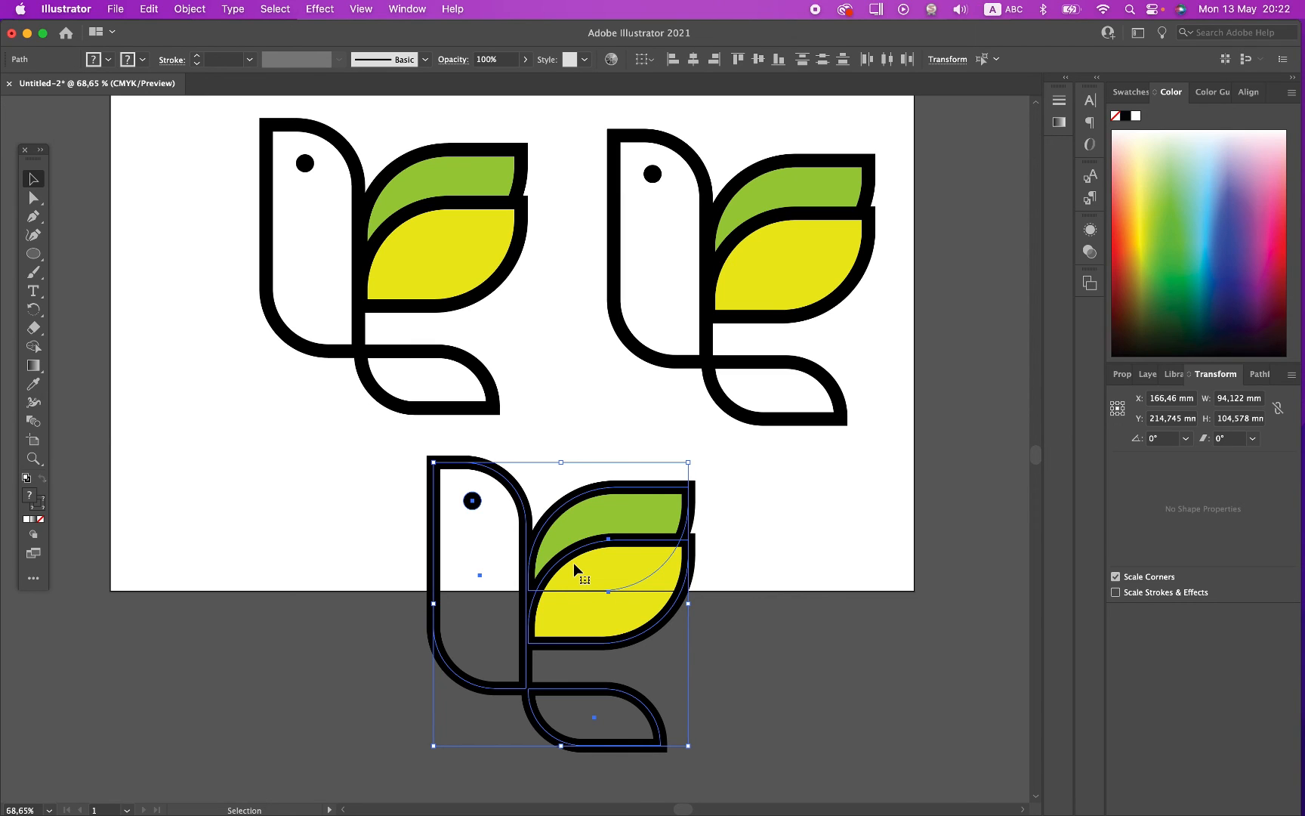
left_click(375, 591)
Step: Expand the body of the lower bird copy so its stroke becomes a filled shape
left_click(432, 649)
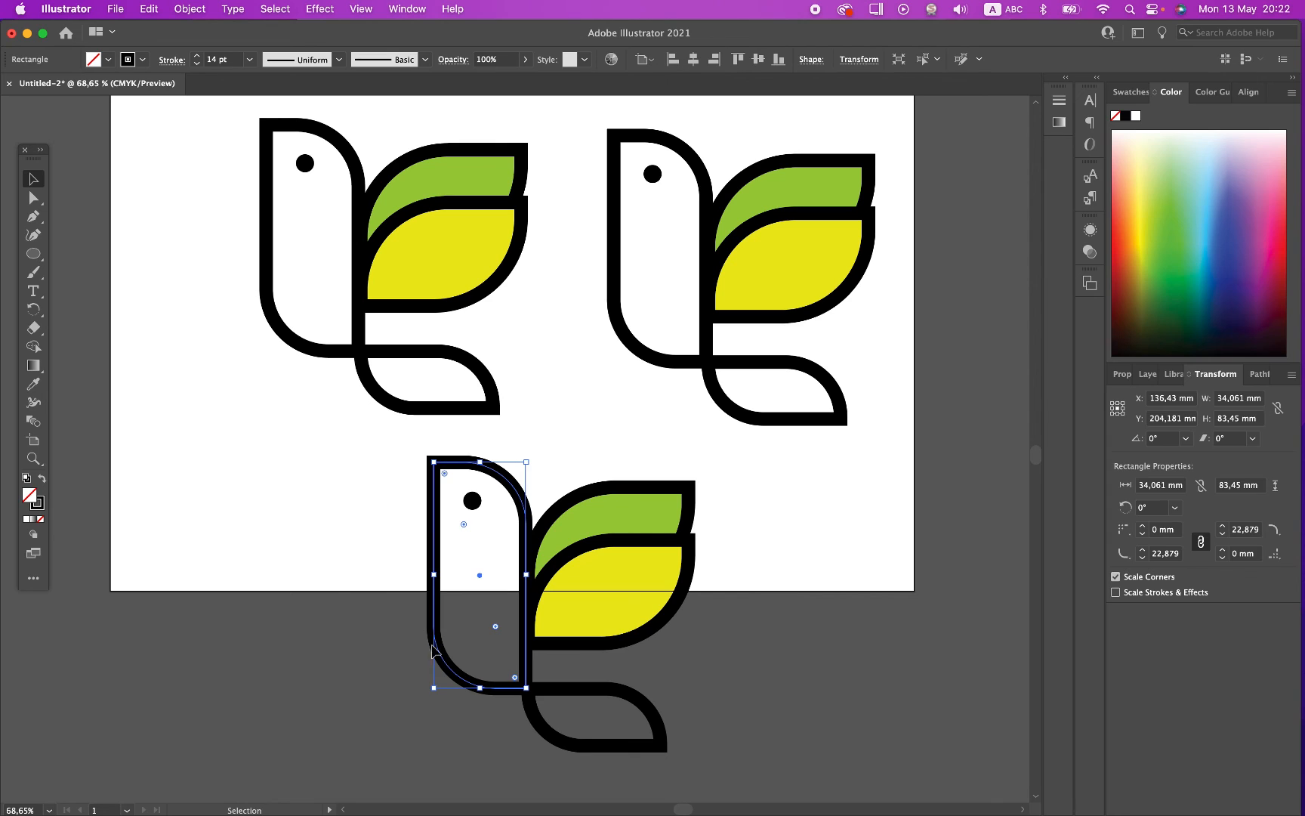
left_click(190, 8)
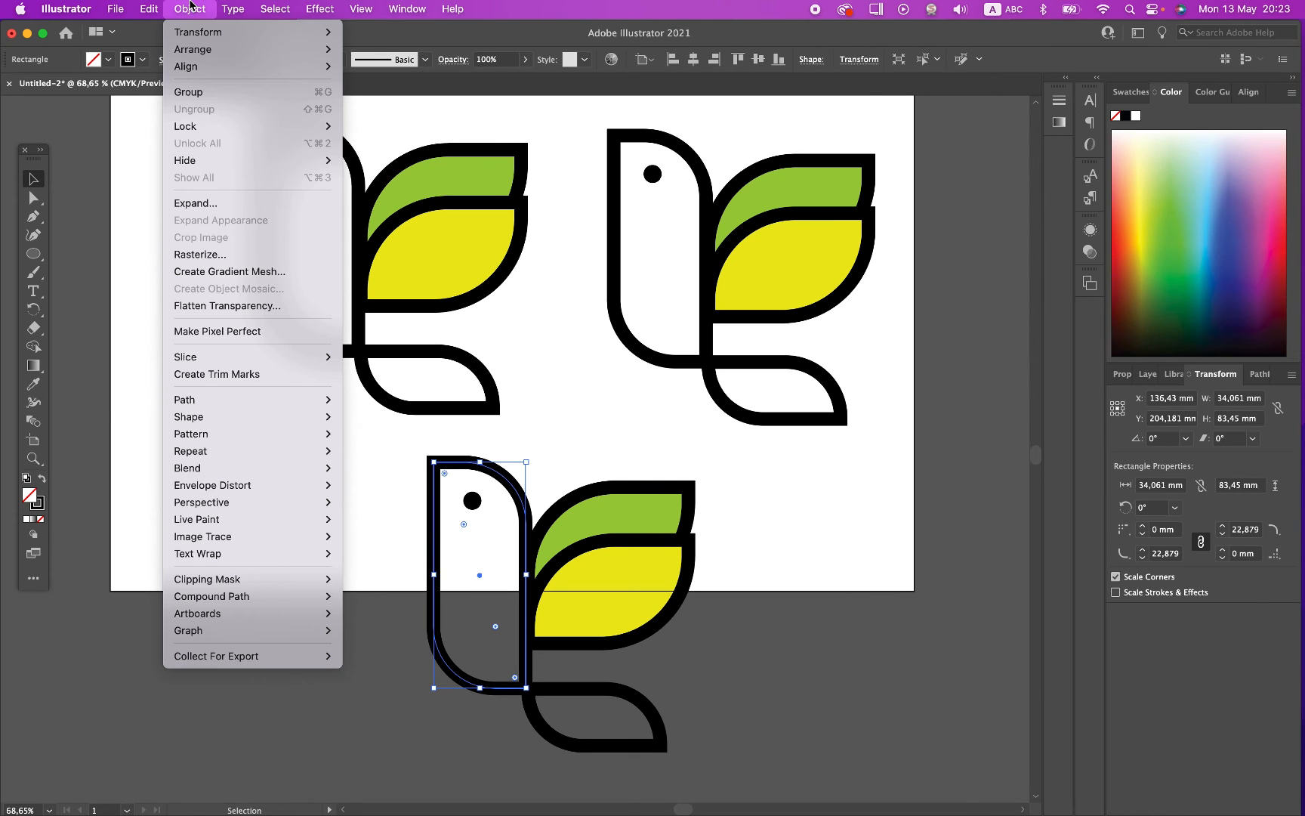
left_click(230, 203)
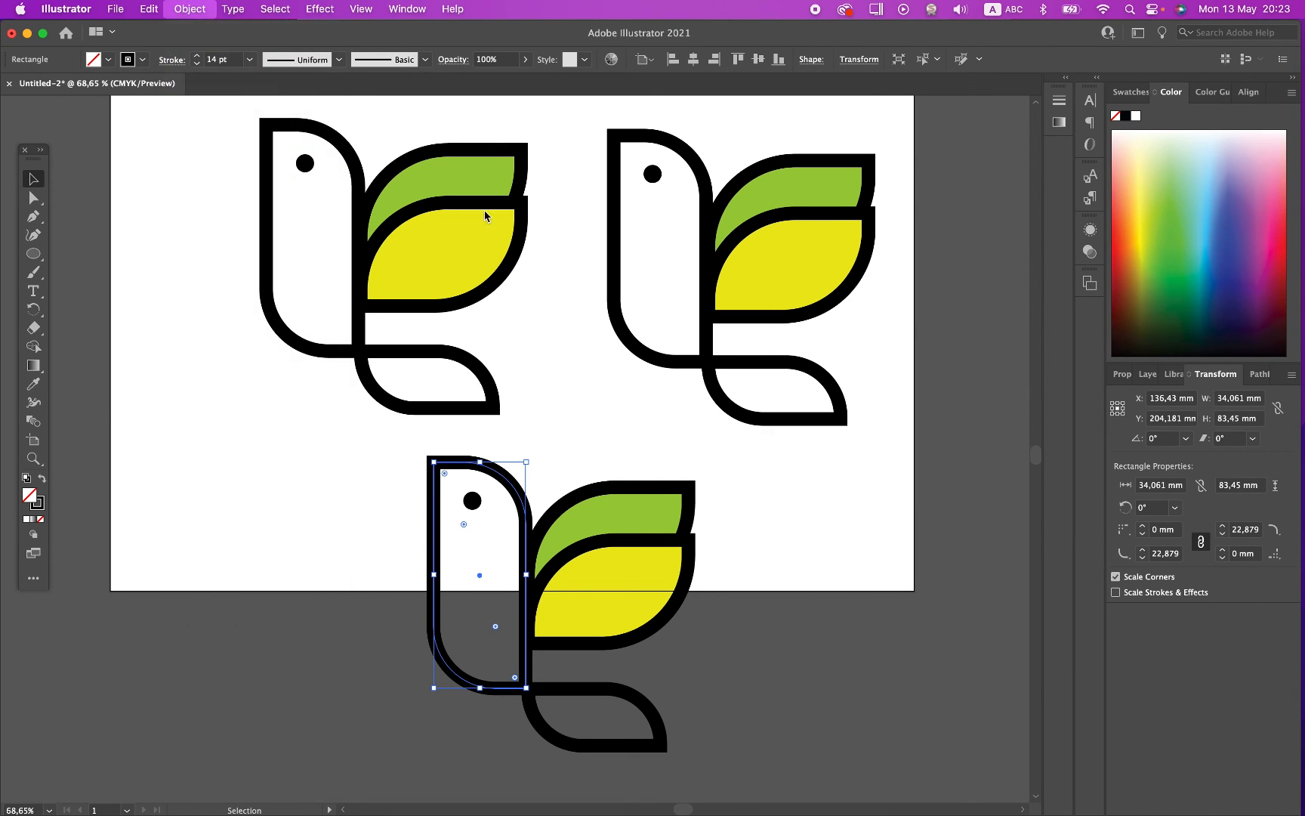
left_click(925, 514)
left_click(715, 639)
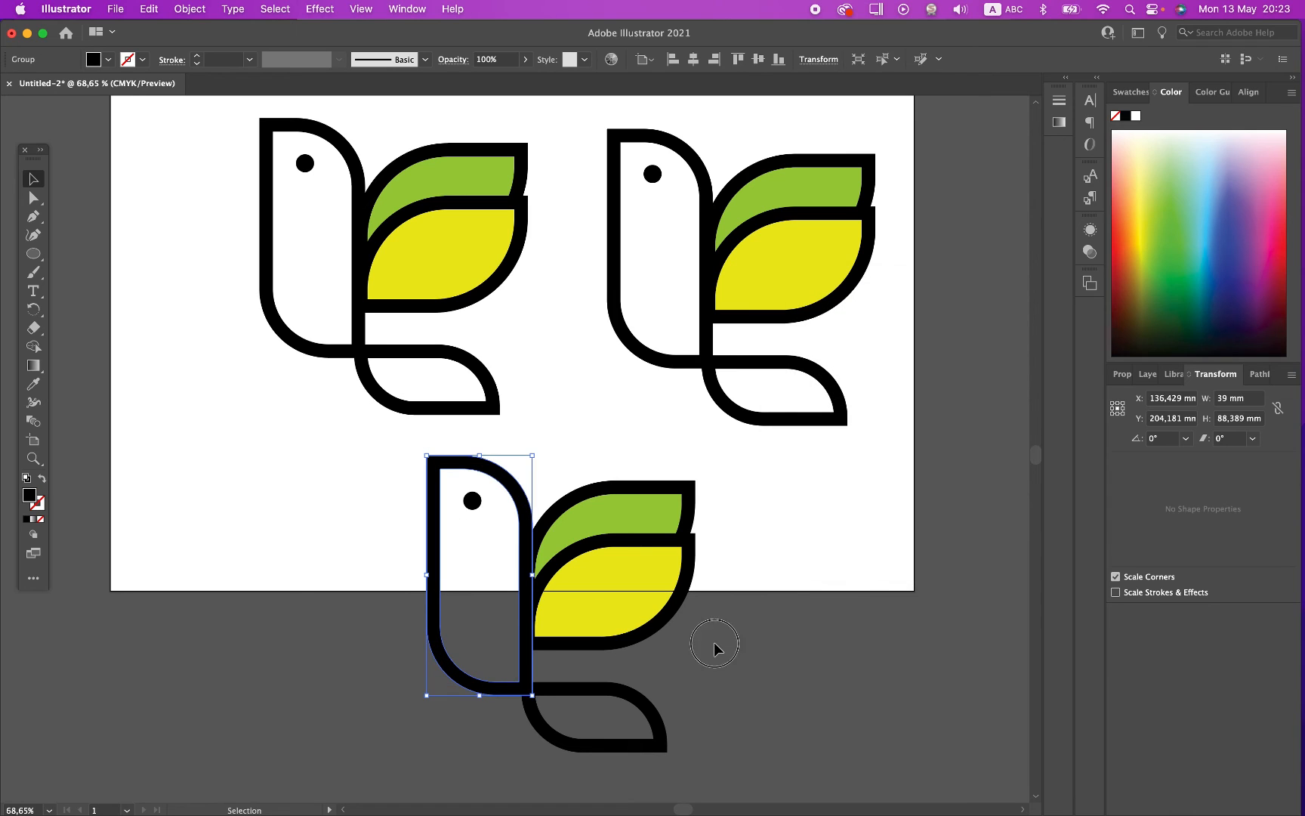
Step: Try resizing the expanded body from its lower-left corner, and undo the change
left_click(450, 668)
left_click_drag(426, 696, 330, 676)
key("super+z")
left_click(719, 701)
Step: Place a duplicate of the original bird at the artboard's lower-left corner, try scaling it to about half size, and undo the scaling
left_click_drag(218, 106, 519, 442)
left_click_drag(397, 280, 243, 675)
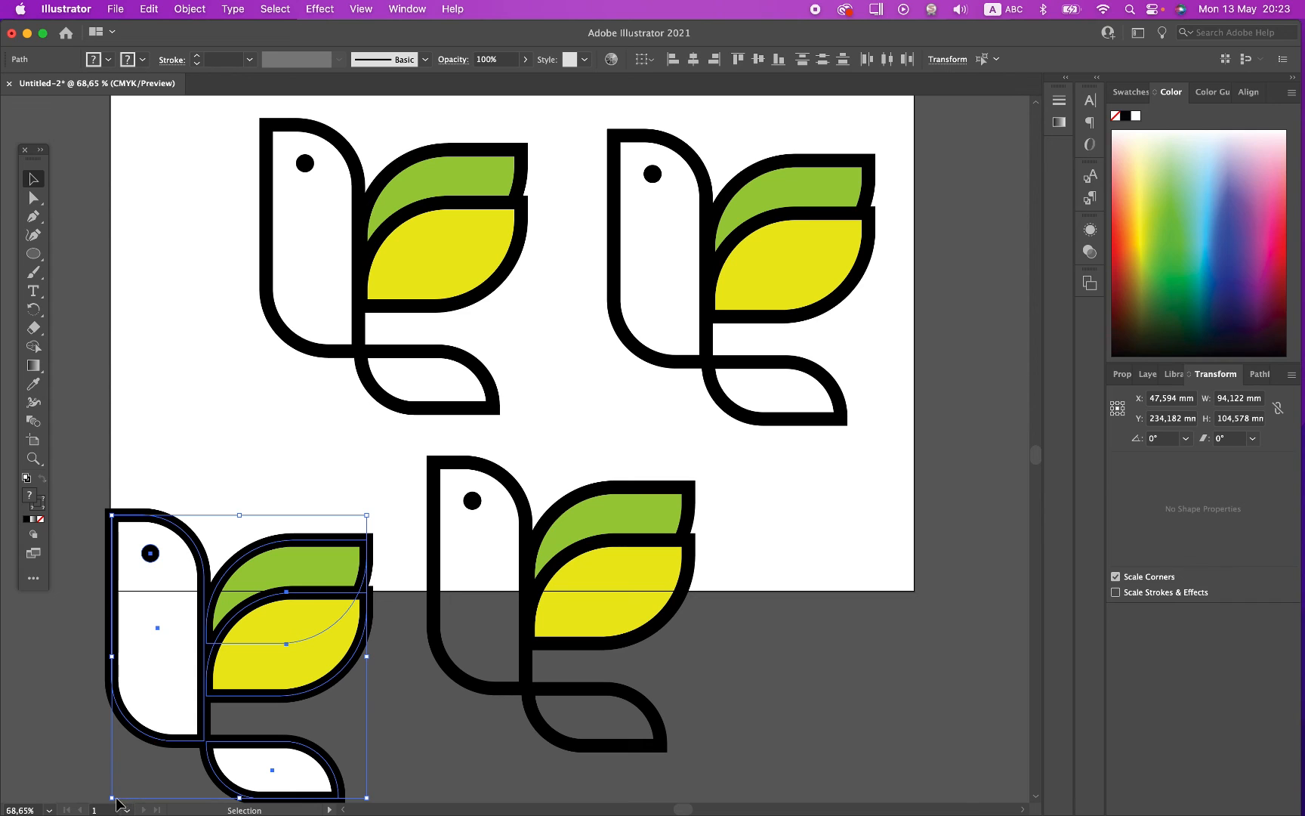
left_click_drag(113, 799, 173, 648)
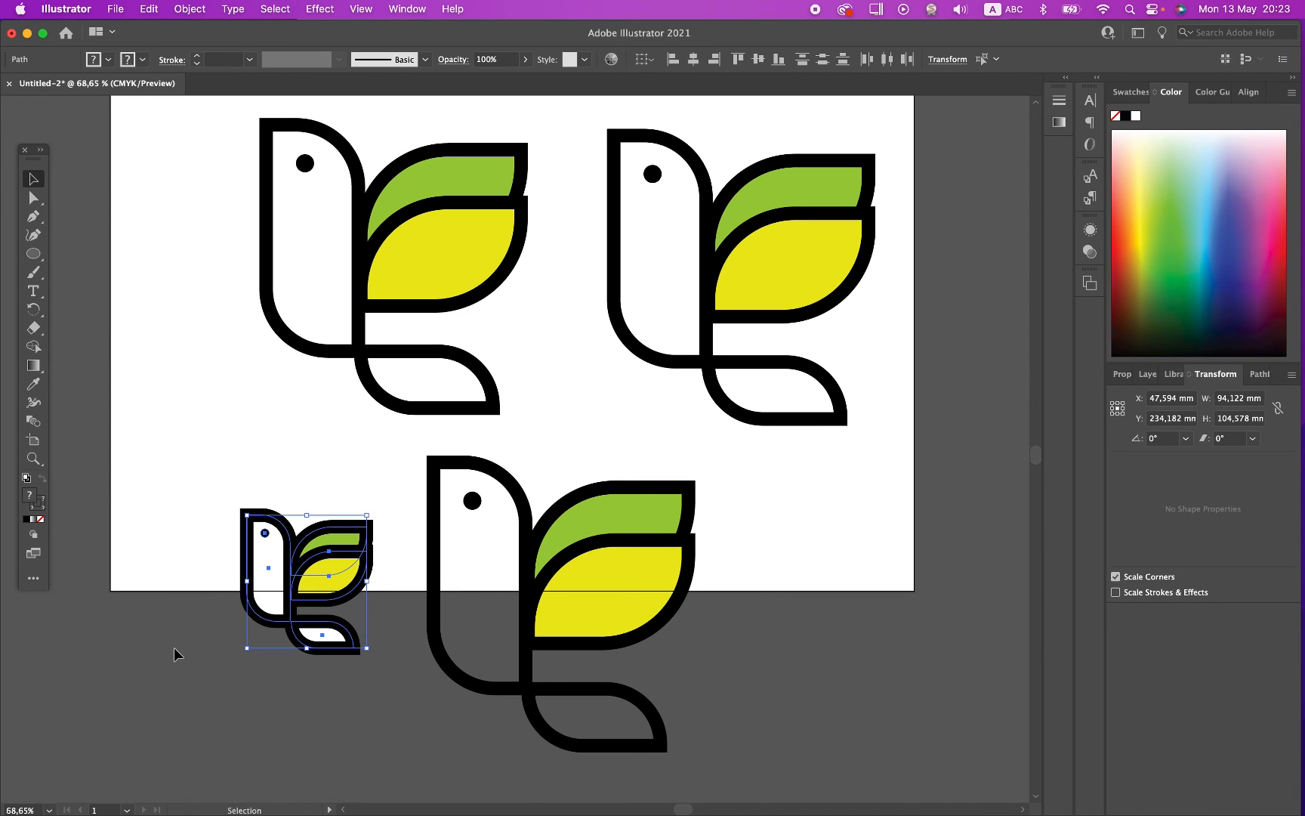
key("super+z")
Step: Expand the fill and stroke of the tail on the lower middle bird copy into filled shapes
left_click(487, 588)
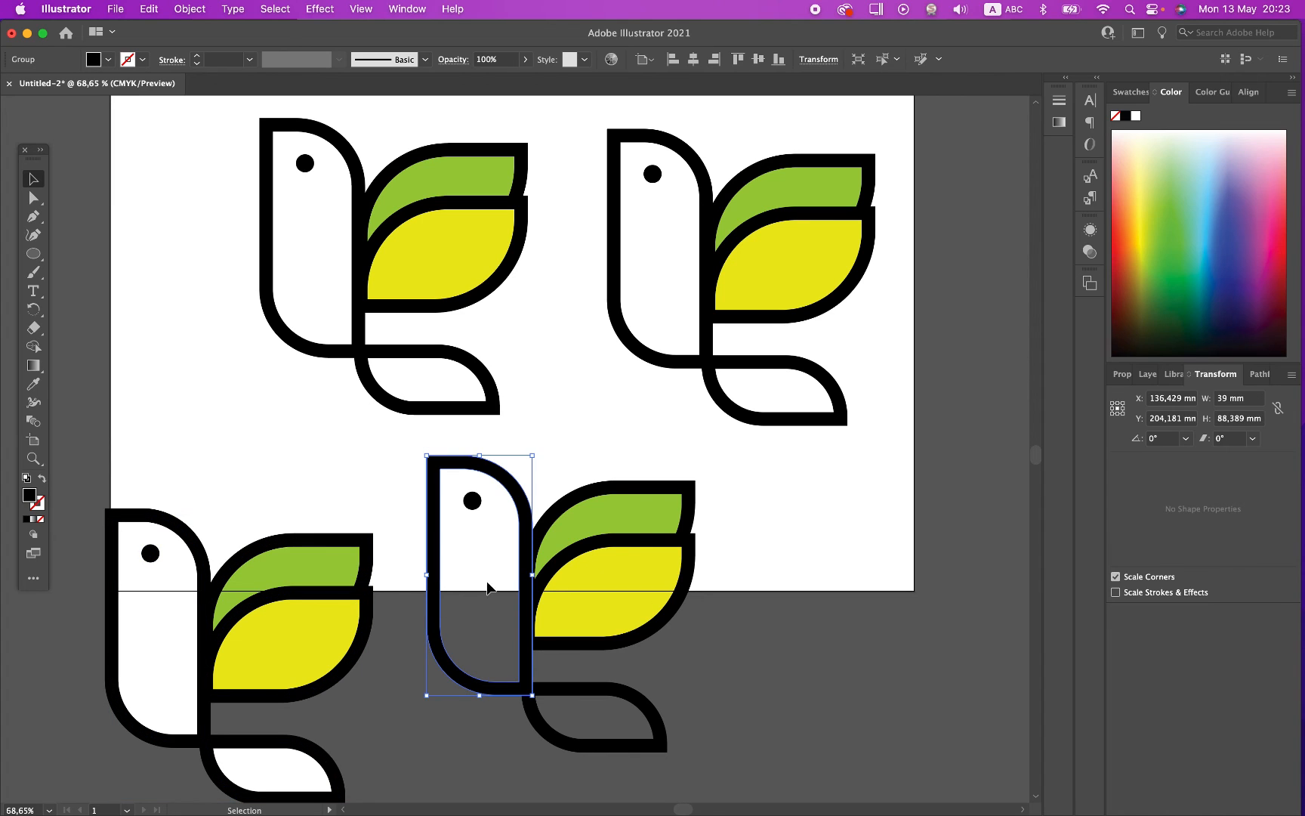
left_click(571, 744)
left_click(574, 746)
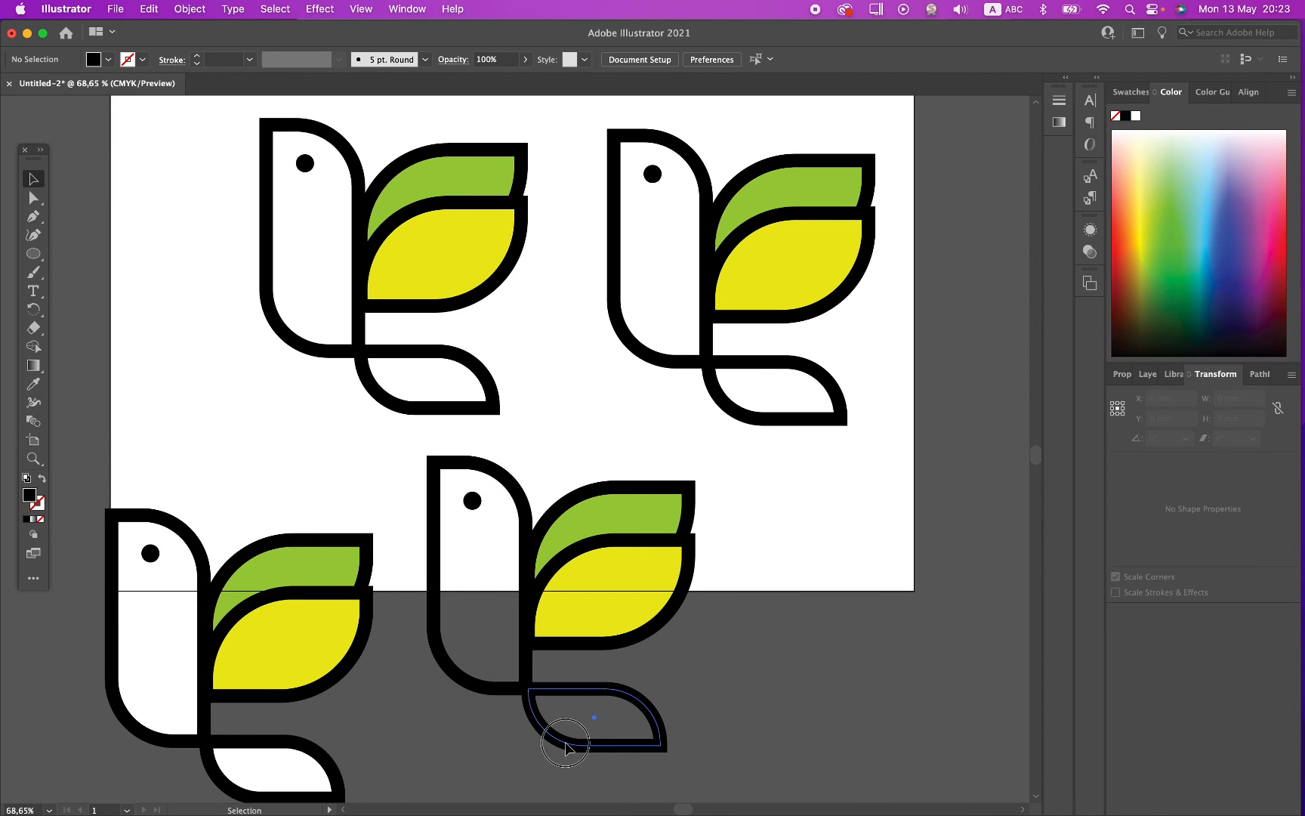
left_click(190, 9)
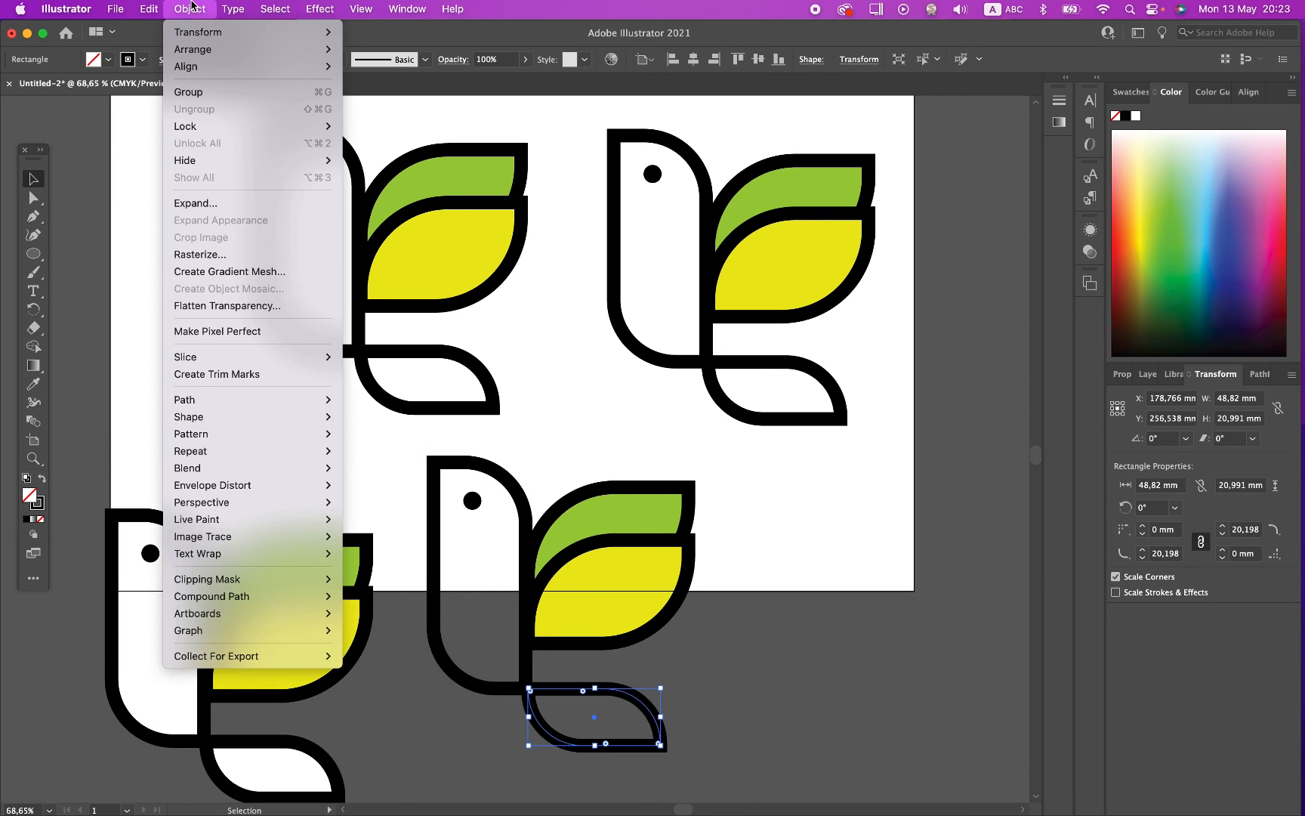
left_click(204, 204)
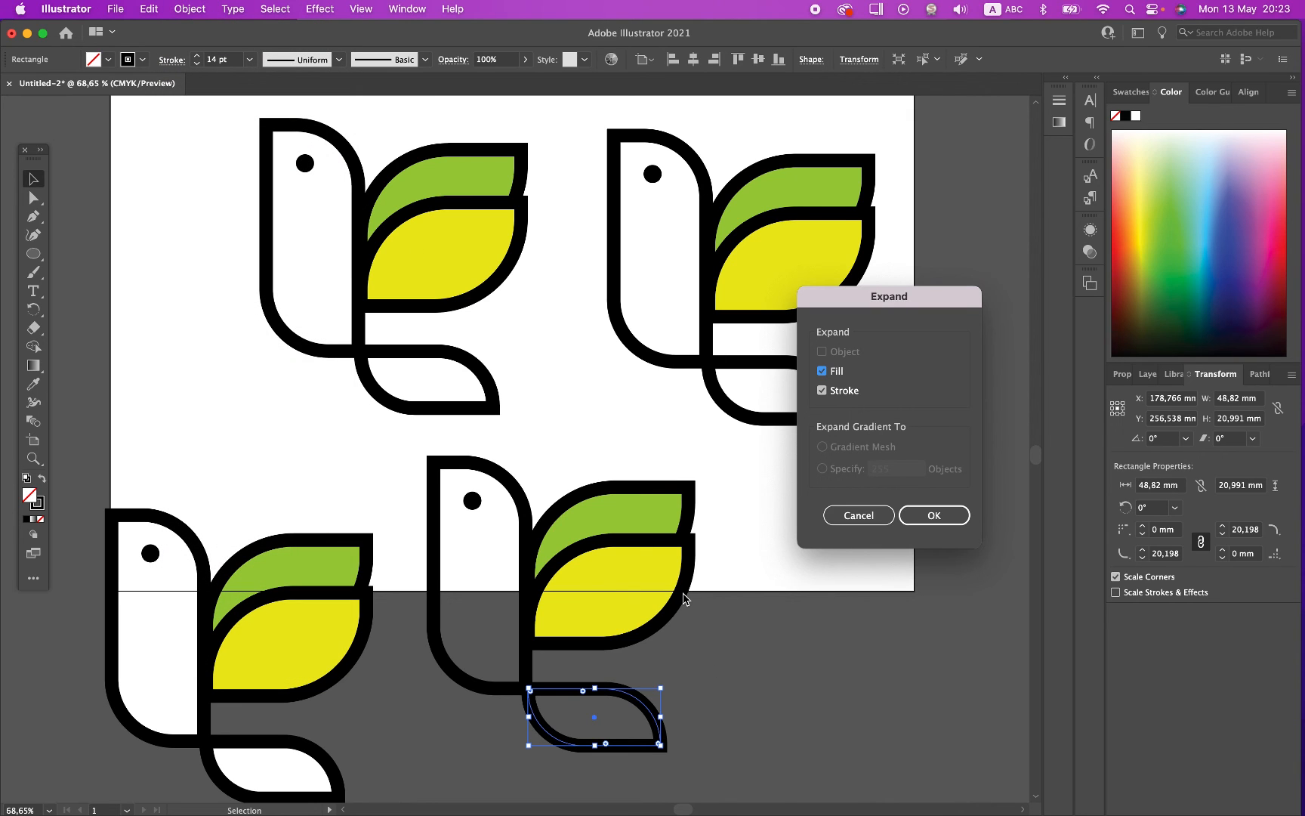
left_click(939, 513)
left_click(732, 669)
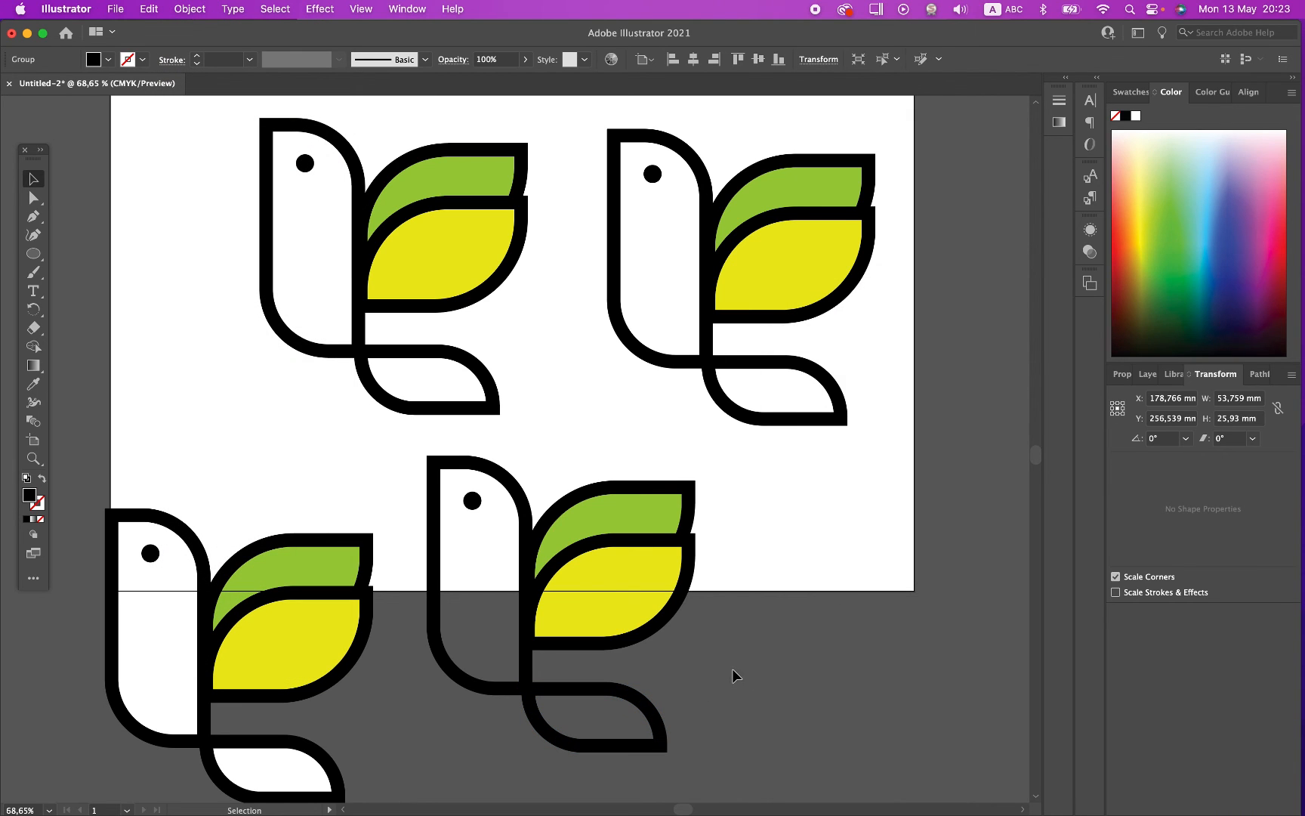
Step: Expand the fill and stroke of the yellow wing on the lower middle bird copy
left_click(664, 624)
left_click(190, 9)
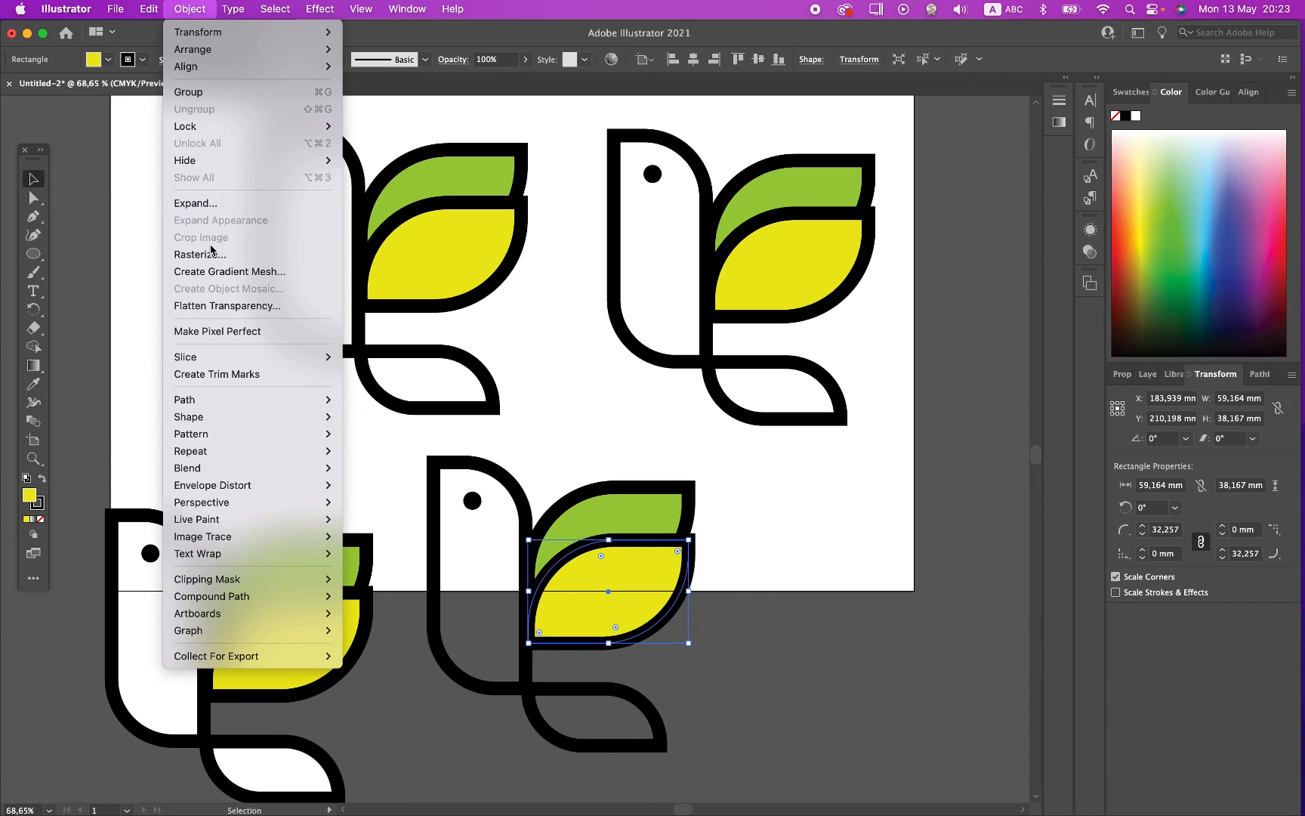
left_click(203, 203)
left_click(944, 514)
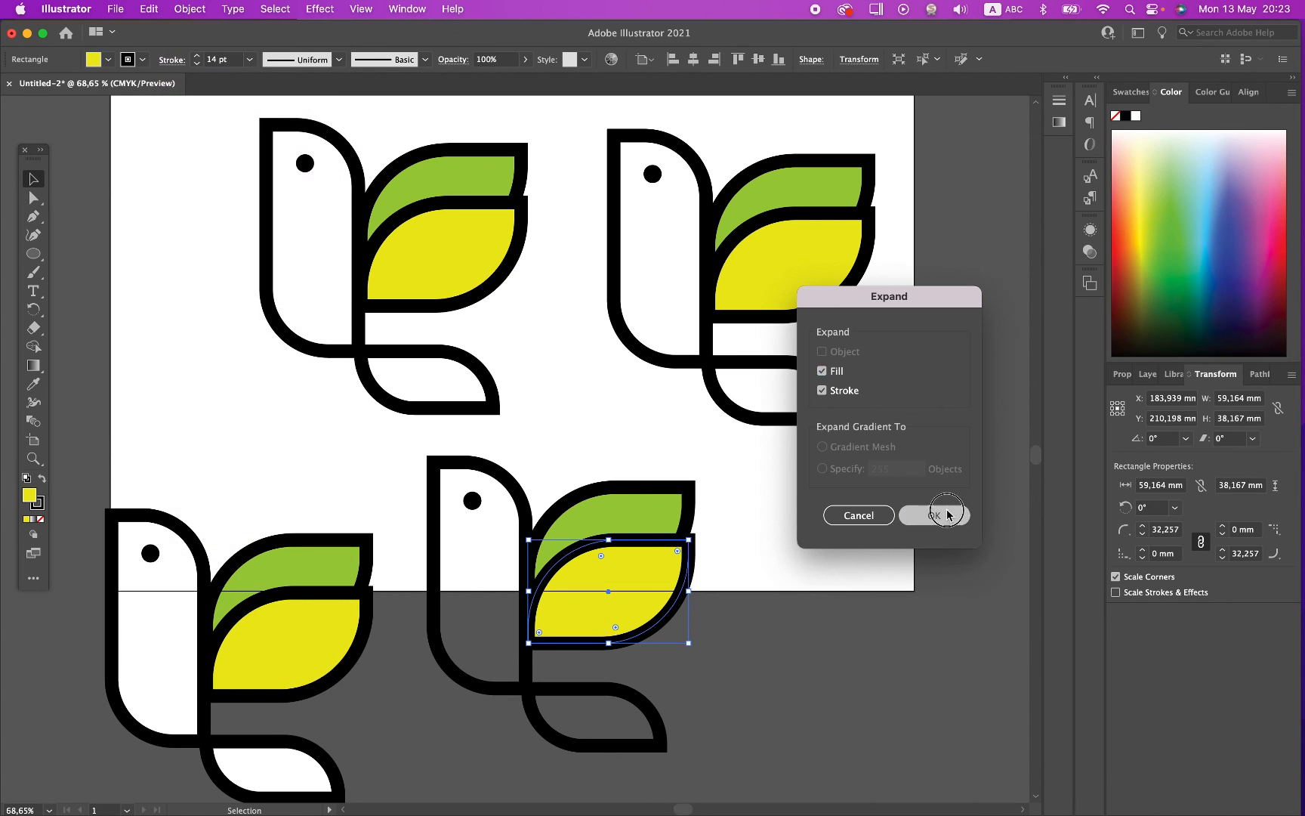
left_click(794, 544)
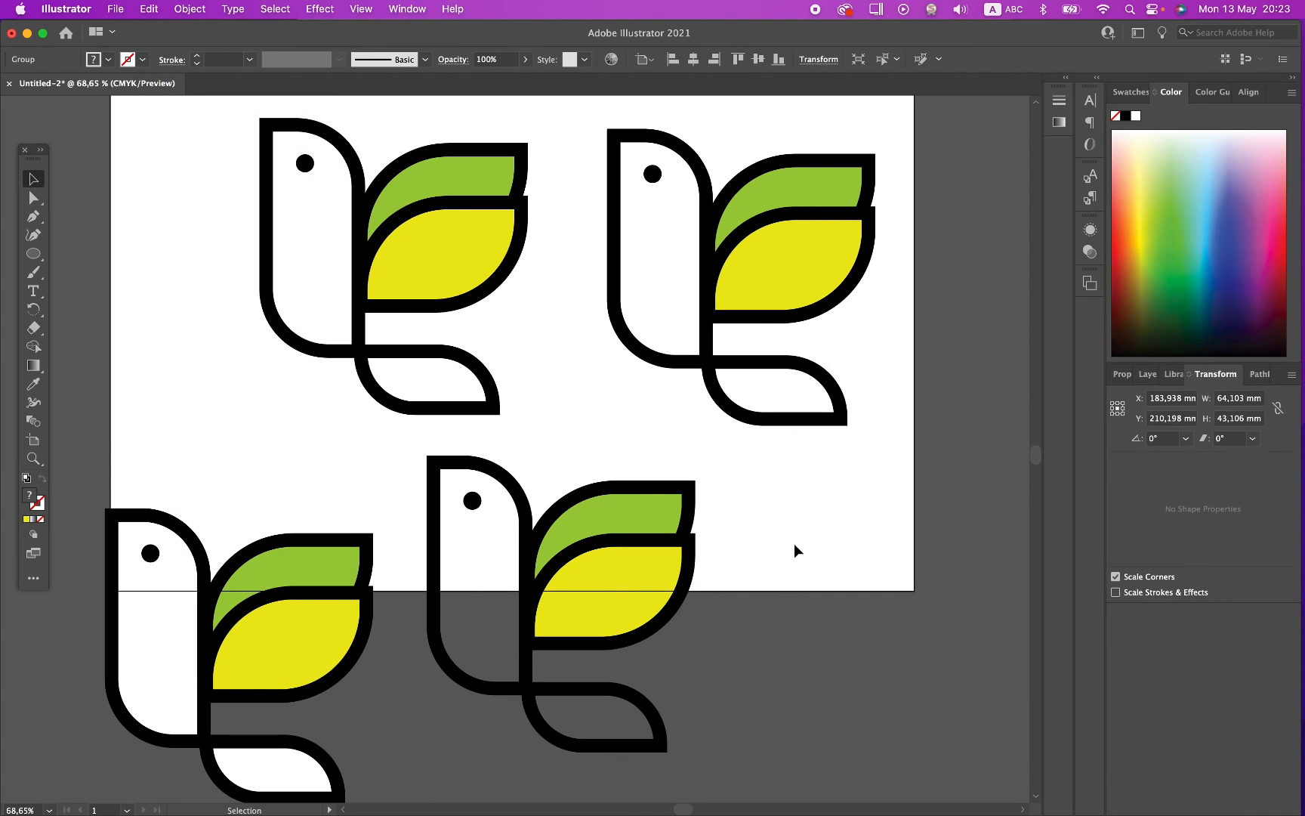
Step: Expand the fill and stroke of the green wing on the lower middle bird copy
left_click(610, 514)
left_click(190, 8)
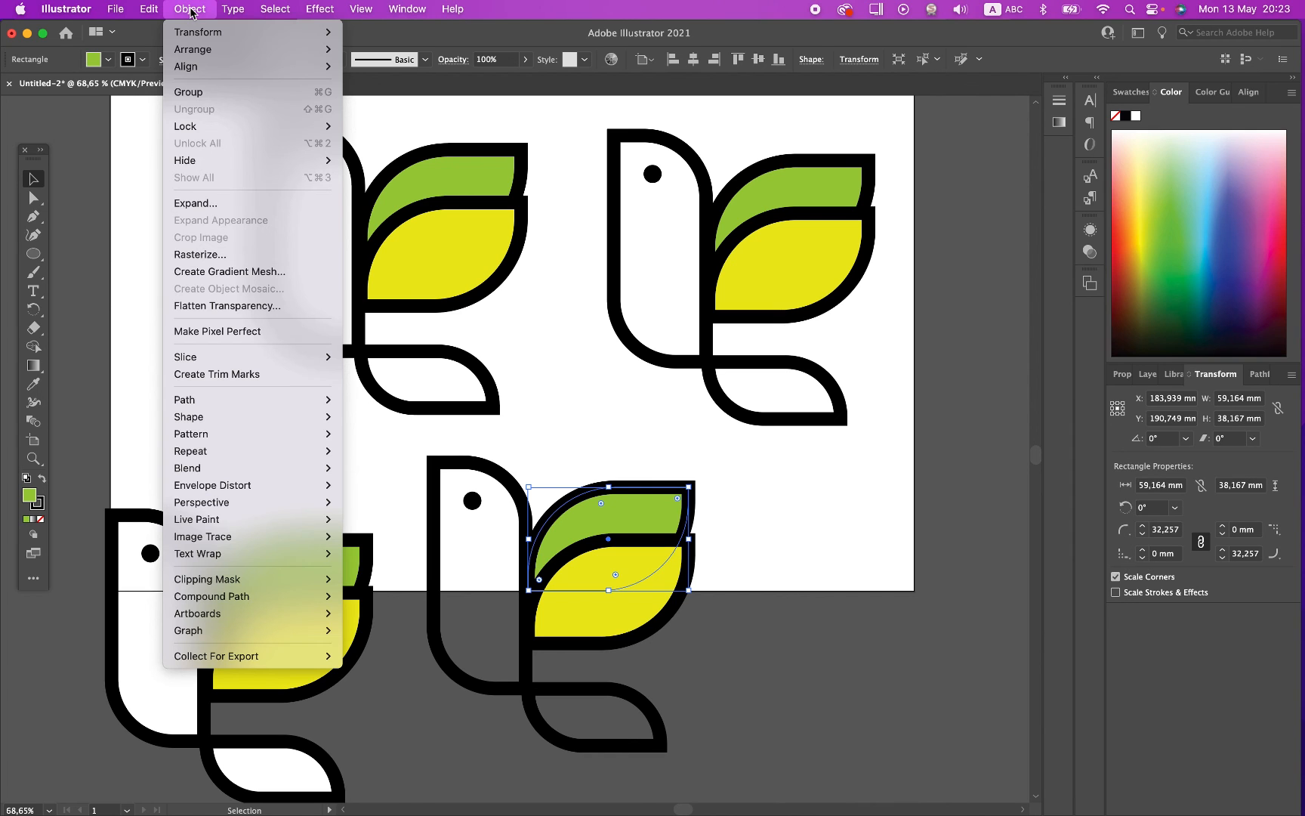
left_click(215, 205)
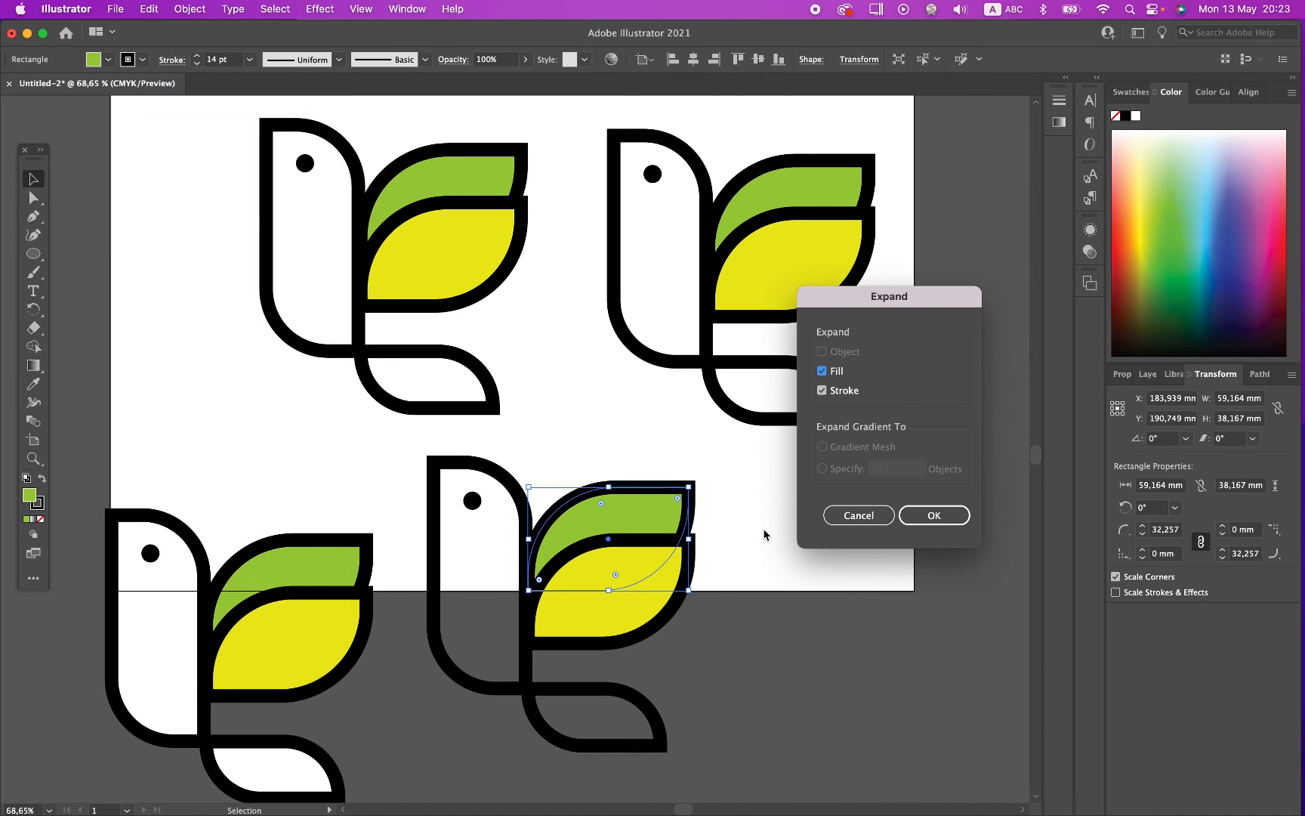
left_click(934, 514)
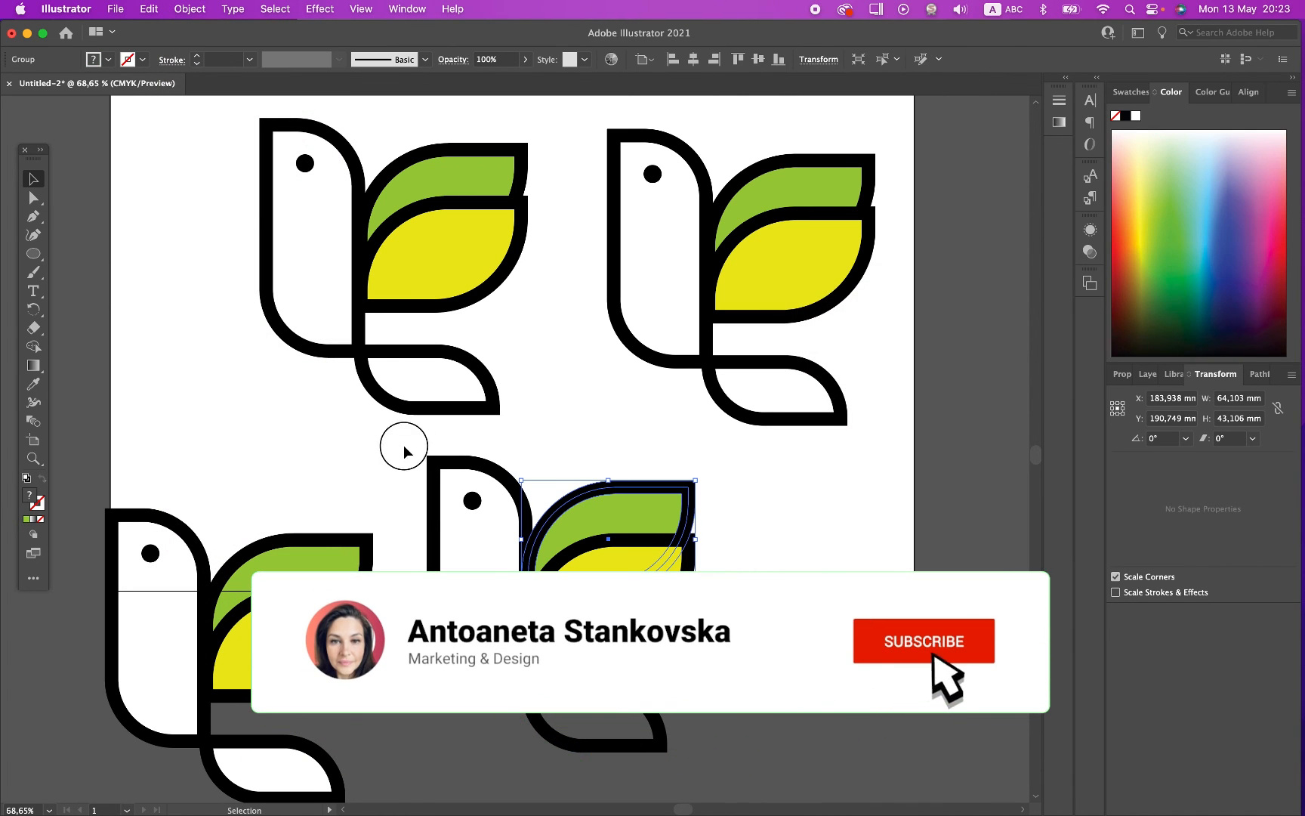
Step: Try scaling the fully expanded bird and the unexpanded duplicate beside it to compare their outlines, undo the scaling, and clear the selection
left_click_drag(402, 442, 748, 772)
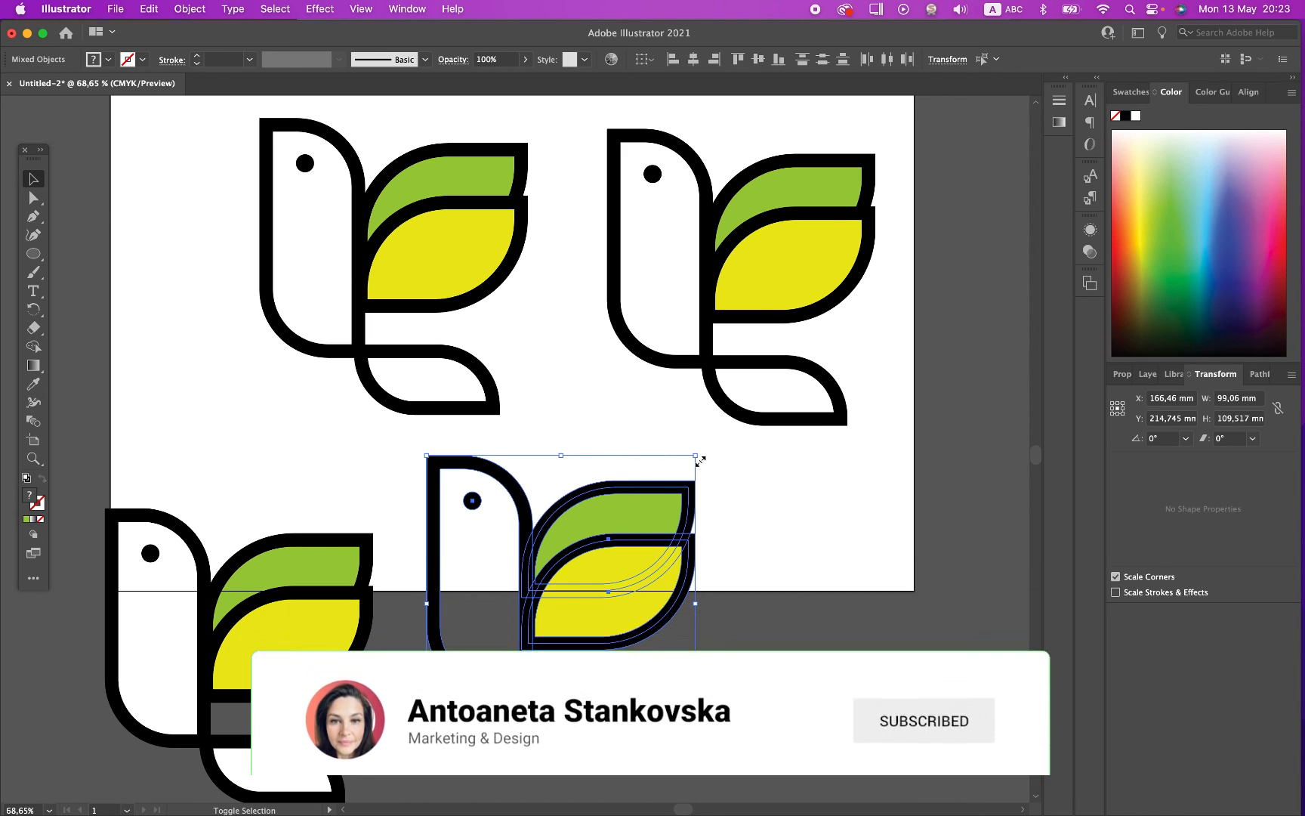
mouse_move(696, 456)
left_mouse_down()
mouse_move(559, 574)
mouse_move(706, 456)
left_mouse_up()
left_click_drag(91, 495, 275, 615)
key("super+z")
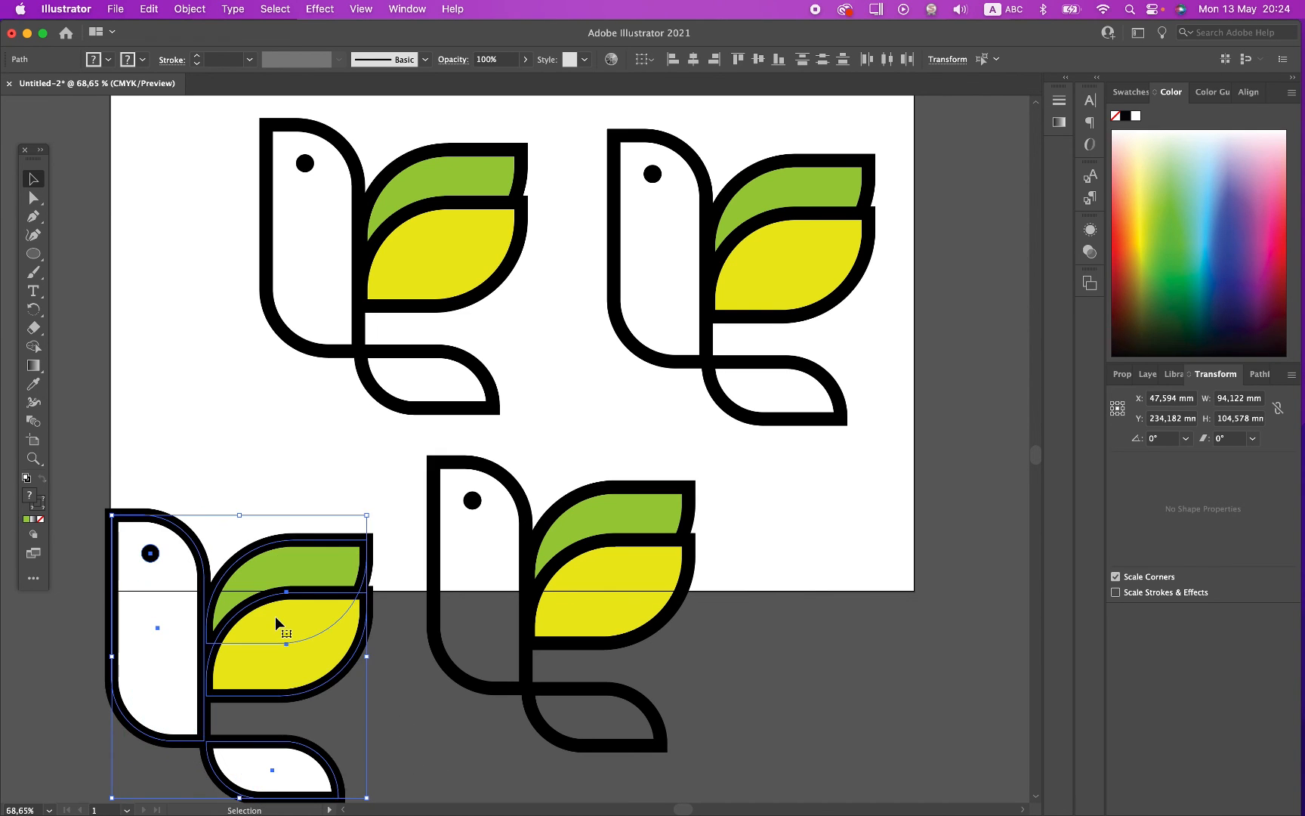
left_click(269, 445)
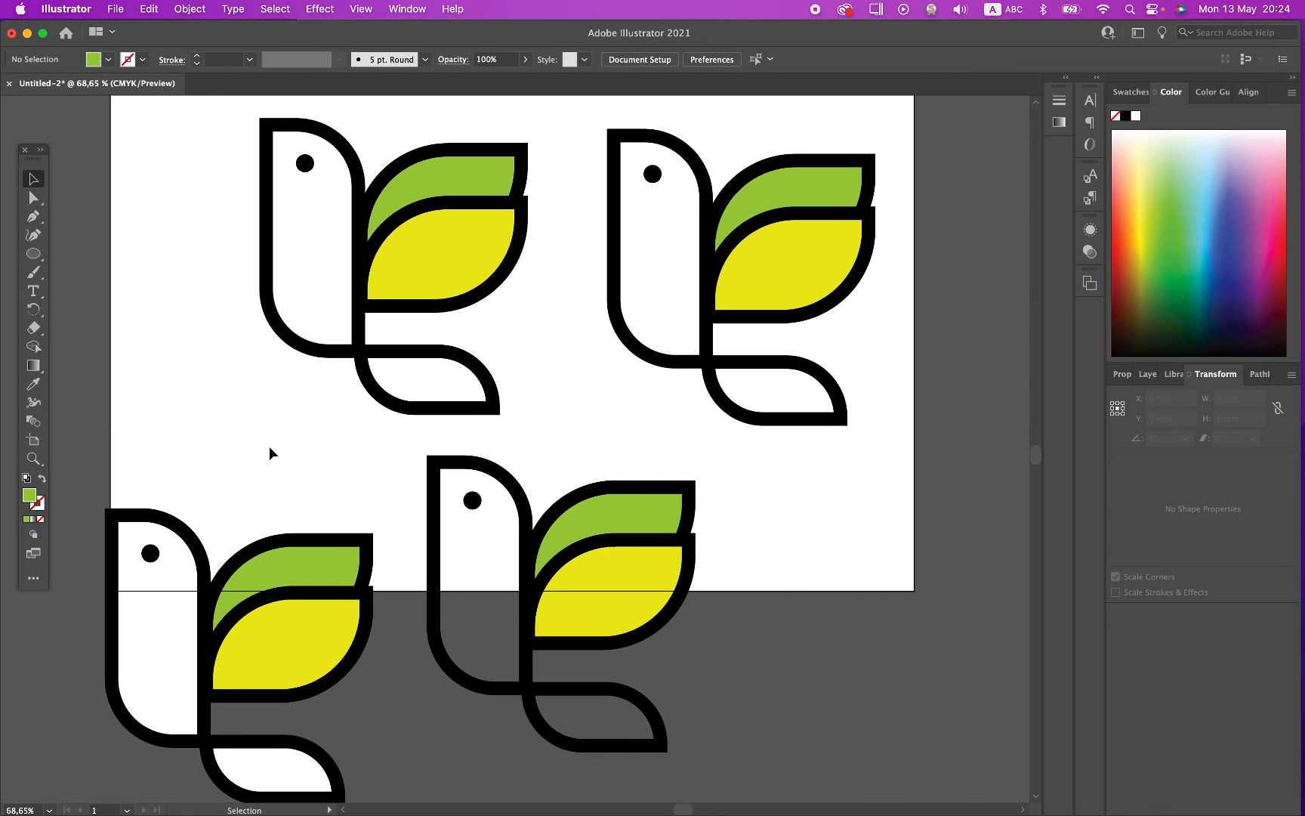